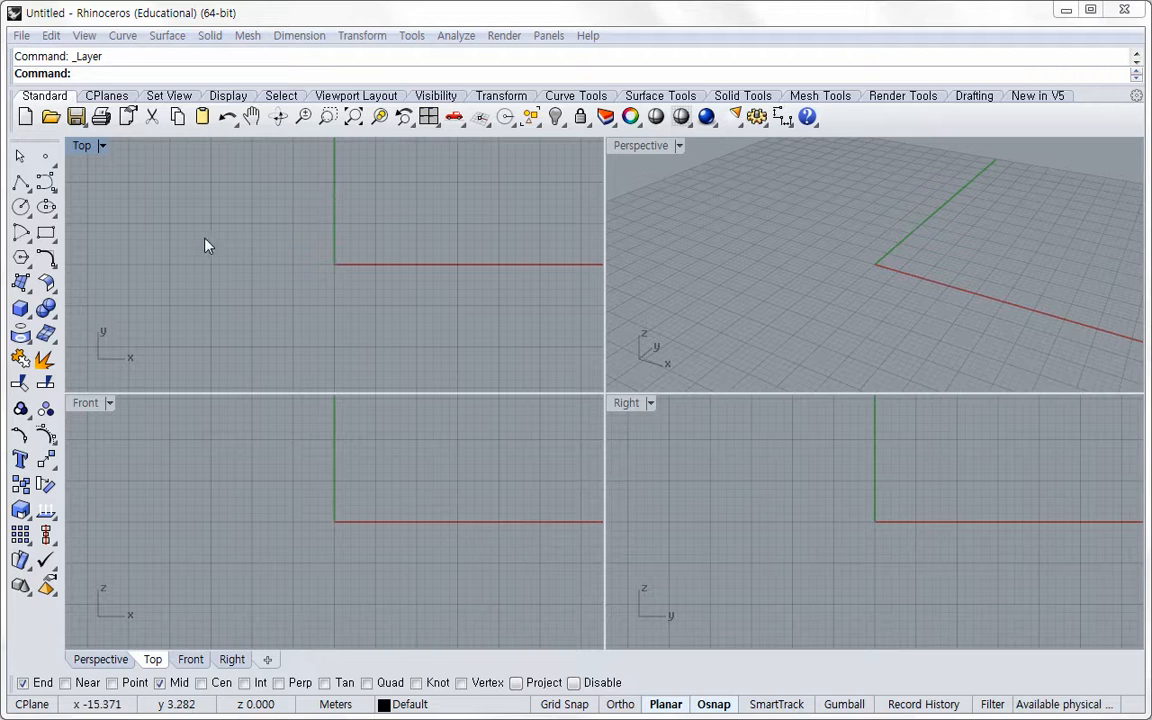
# Draw a straight, nearly horizontal polyline in the Top view, starting at about x -20.3, y 5.3 and crossing above the origin.
pyautogui.click(20, 183)
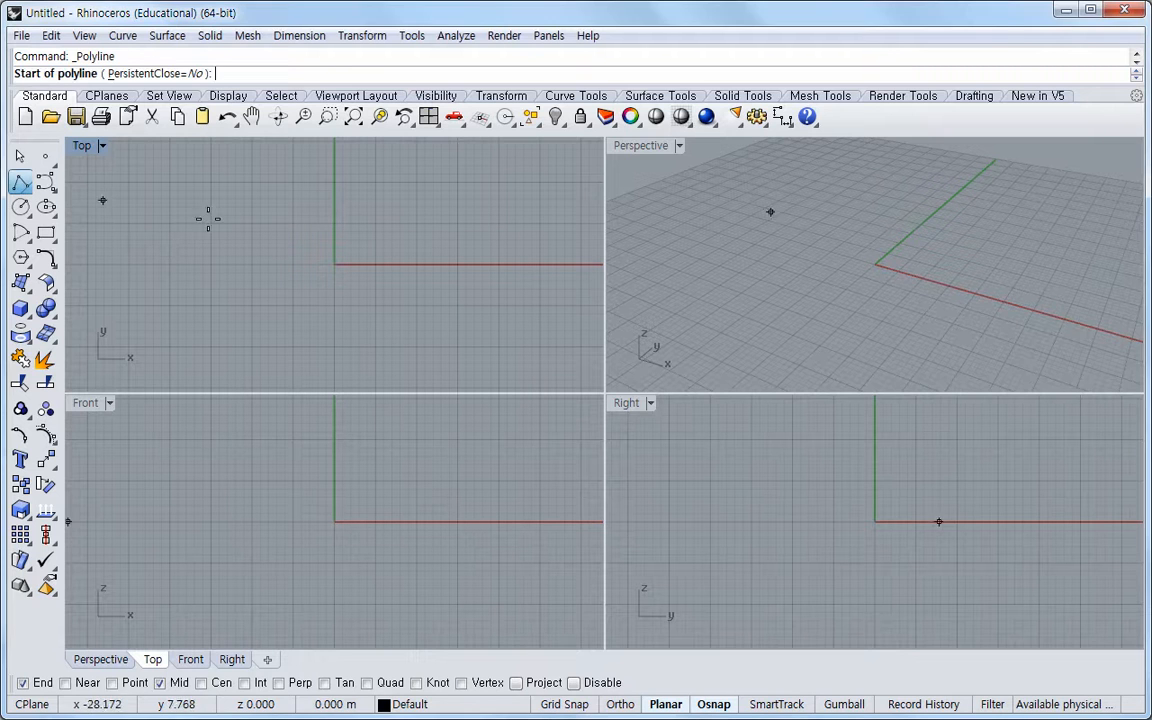
pyautogui.click(172, 221)
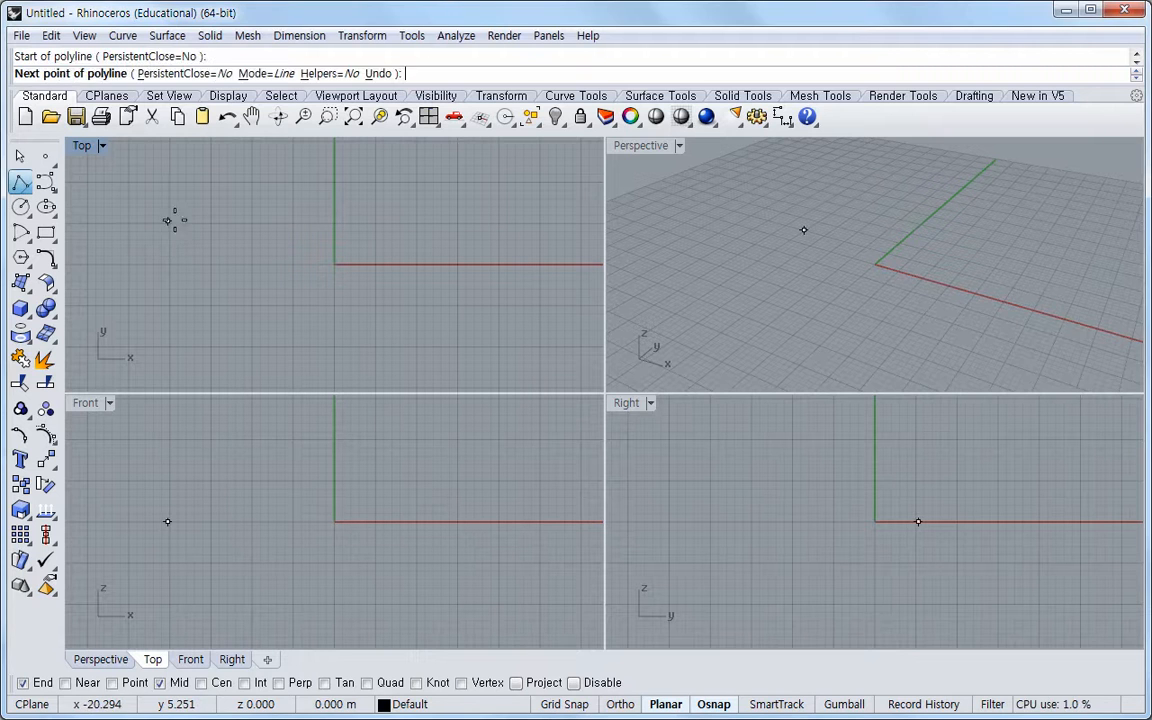
pyautogui.click(462, 221)
pyautogui.press('Return')
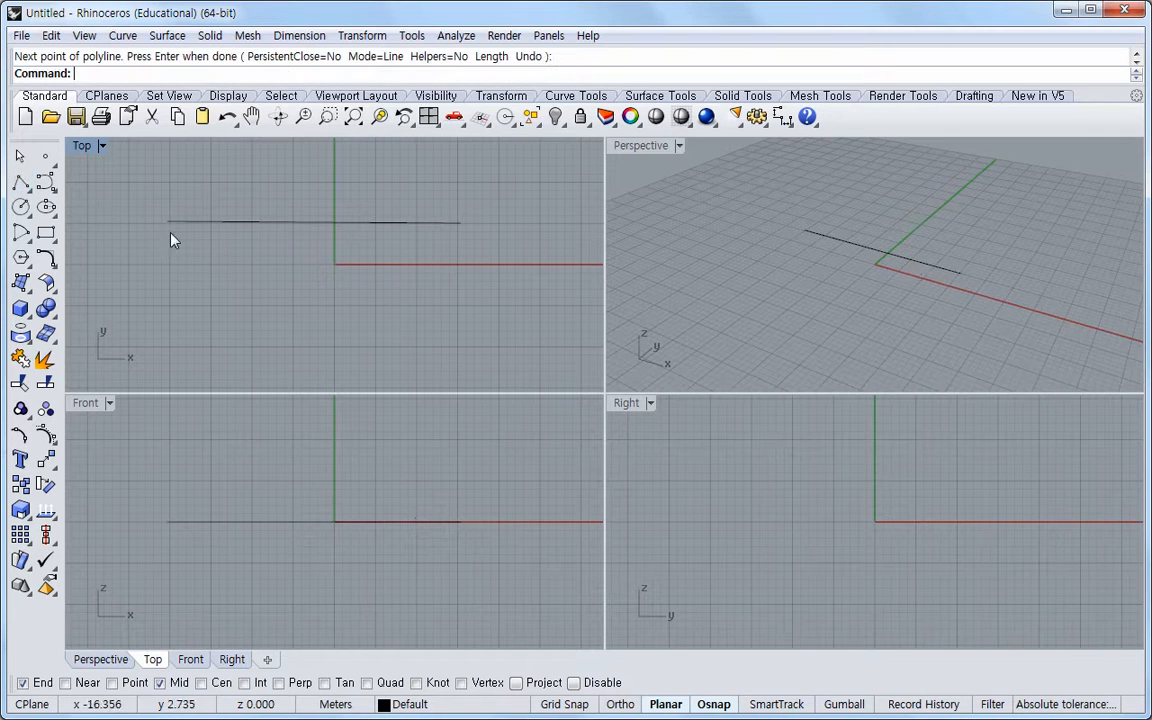
# Draw a degree 3 control-point curve with five points below the straight line, arching up near its start and descending at its end.
pyautogui.click(46, 183)
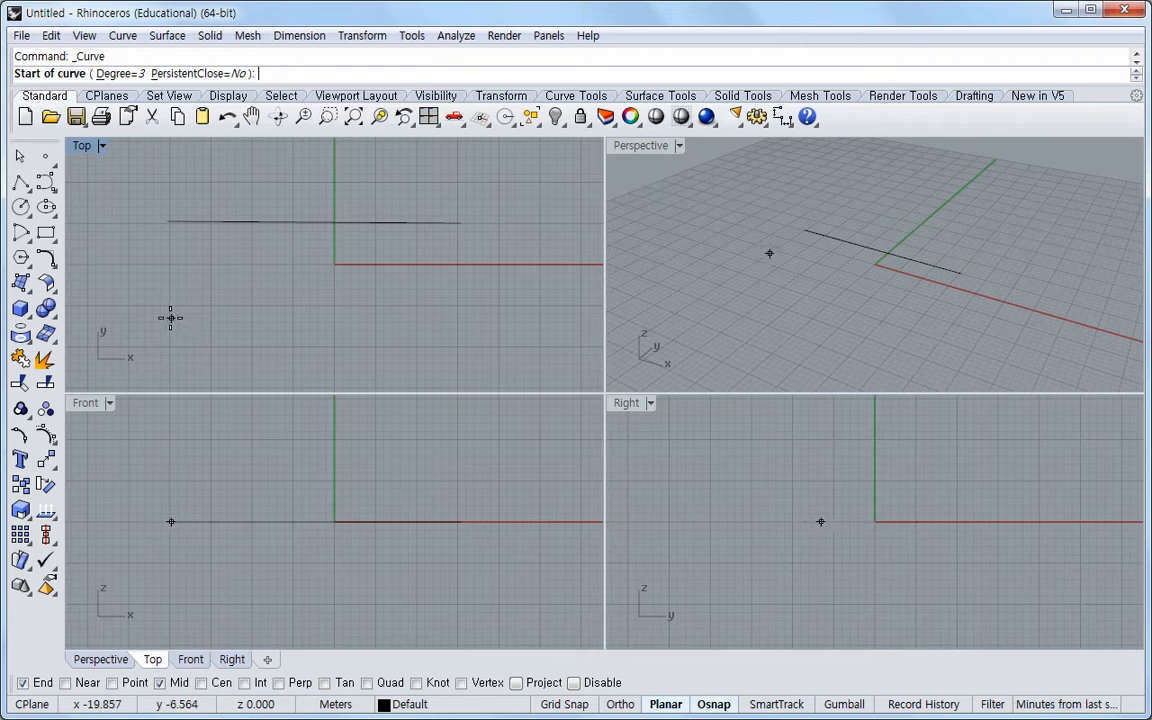
pyautogui.click(170, 289)
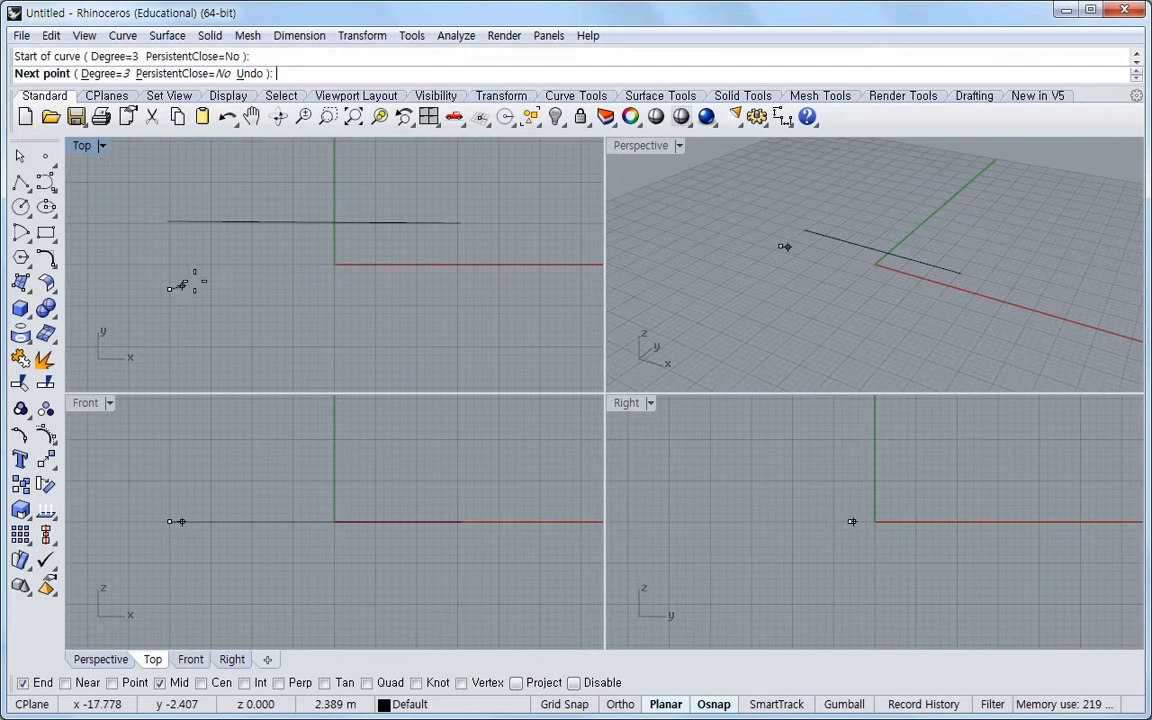
pyautogui.click(225, 273)
pyautogui.click(285, 274)
pyautogui.click(381, 298)
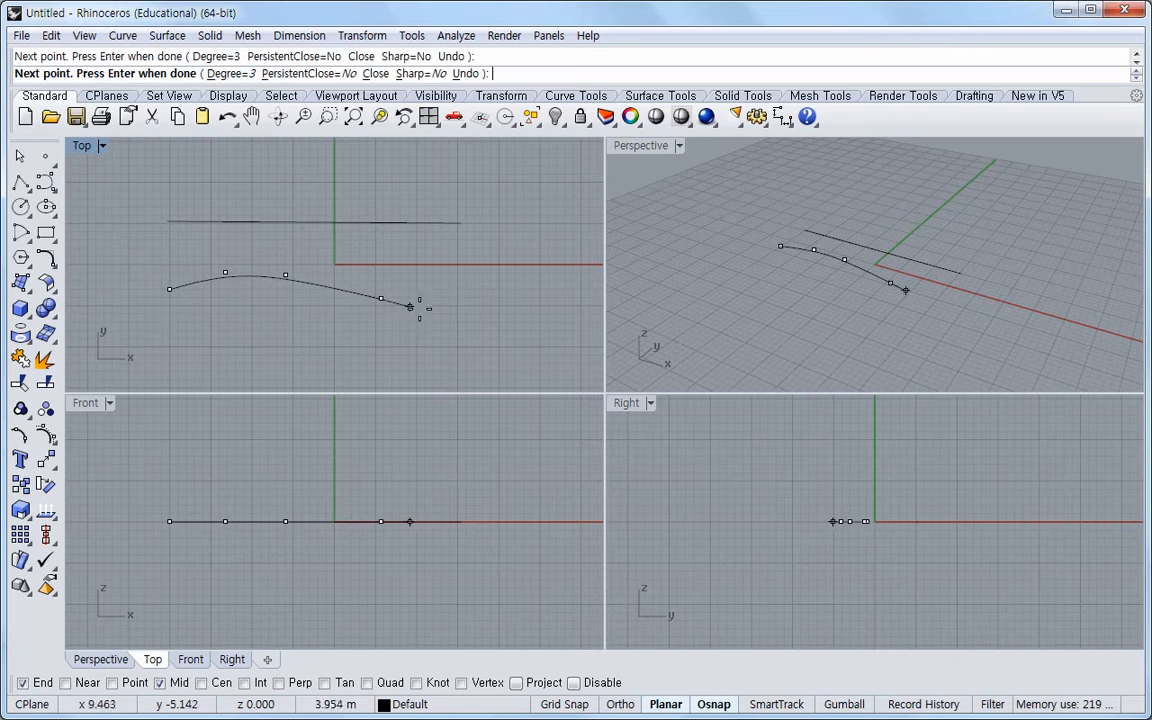
pyautogui.click(463, 325)
pyautogui.press('Return')
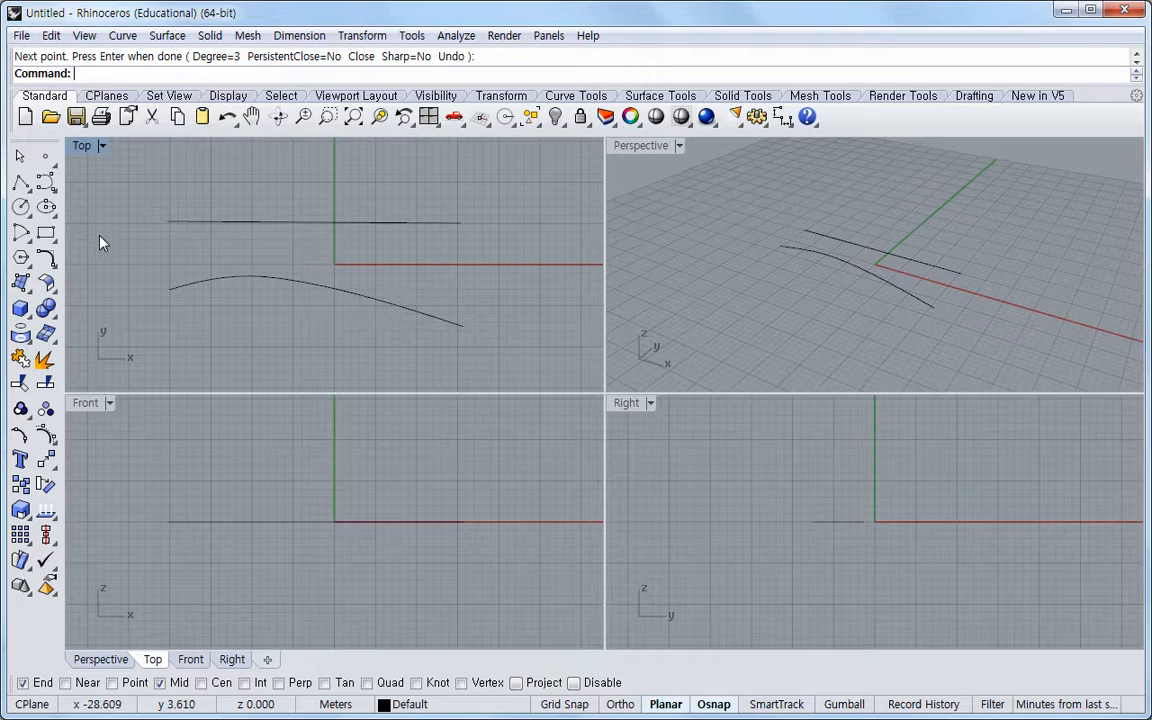
# Draw an inward-bowed degree 3 curve joining the start points of the straight line and the lower curve.
pyautogui.click(46, 183)
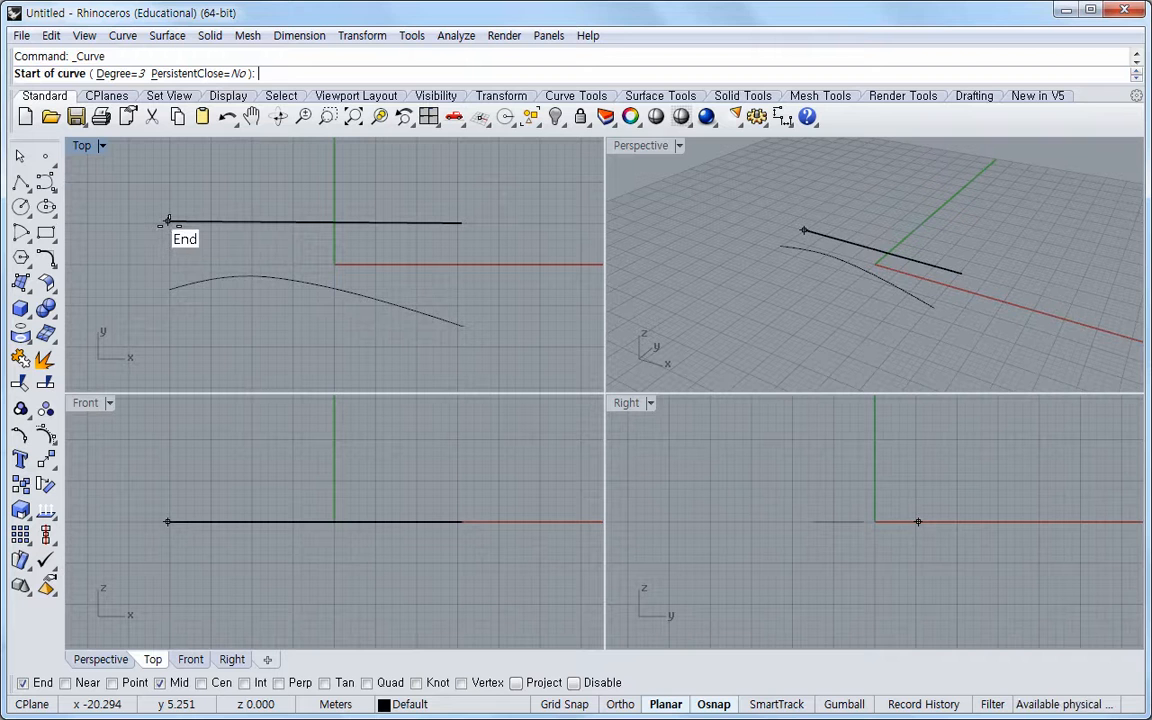
pyautogui.click(167, 221)
pyautogui.click(180, 246)
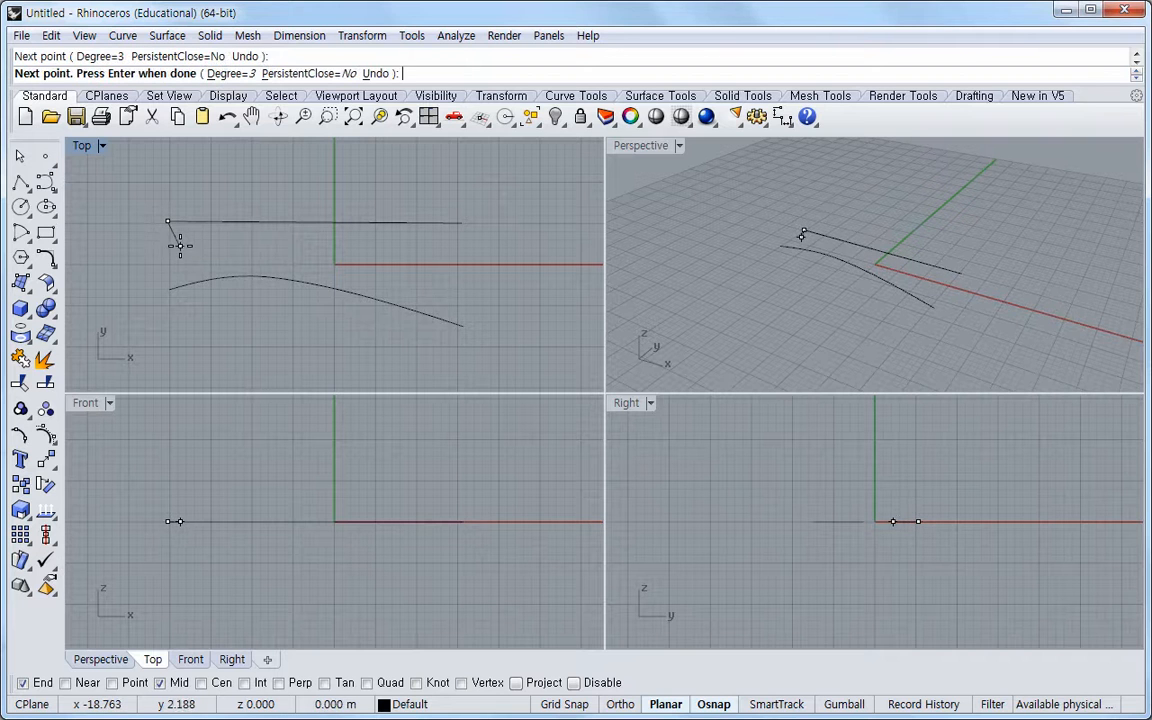
pyautogui.click(179, 269)
pyautogui.click(175, 279)
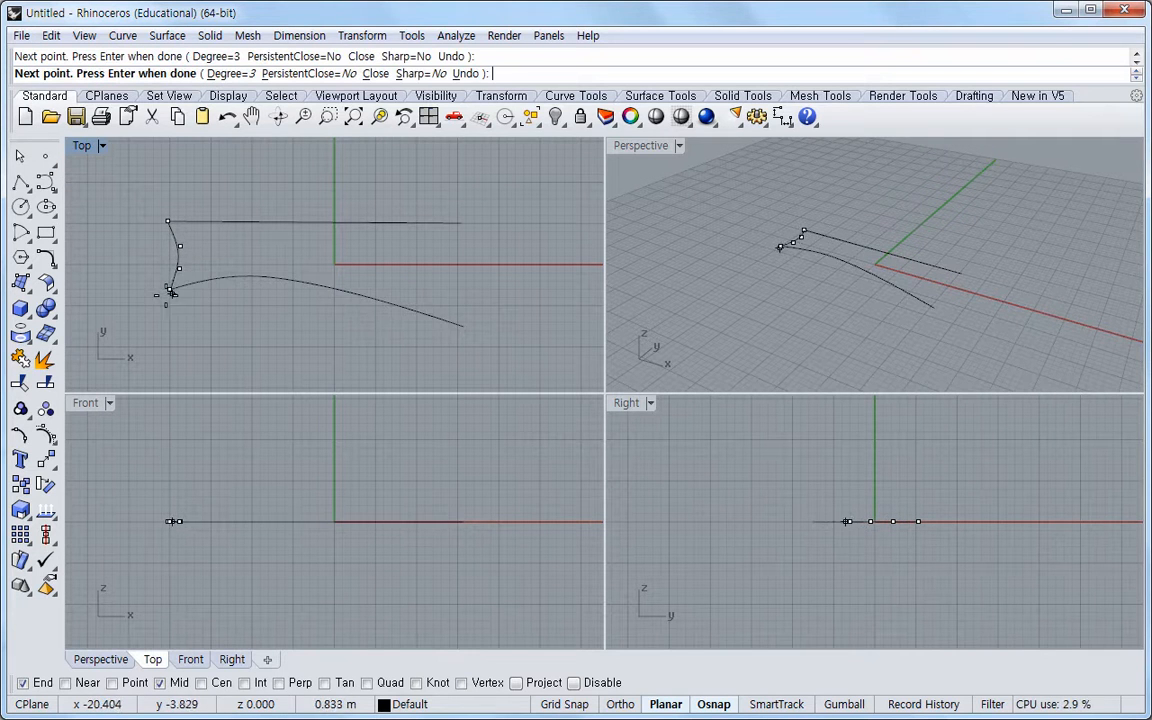
pyautogui.press('Return')
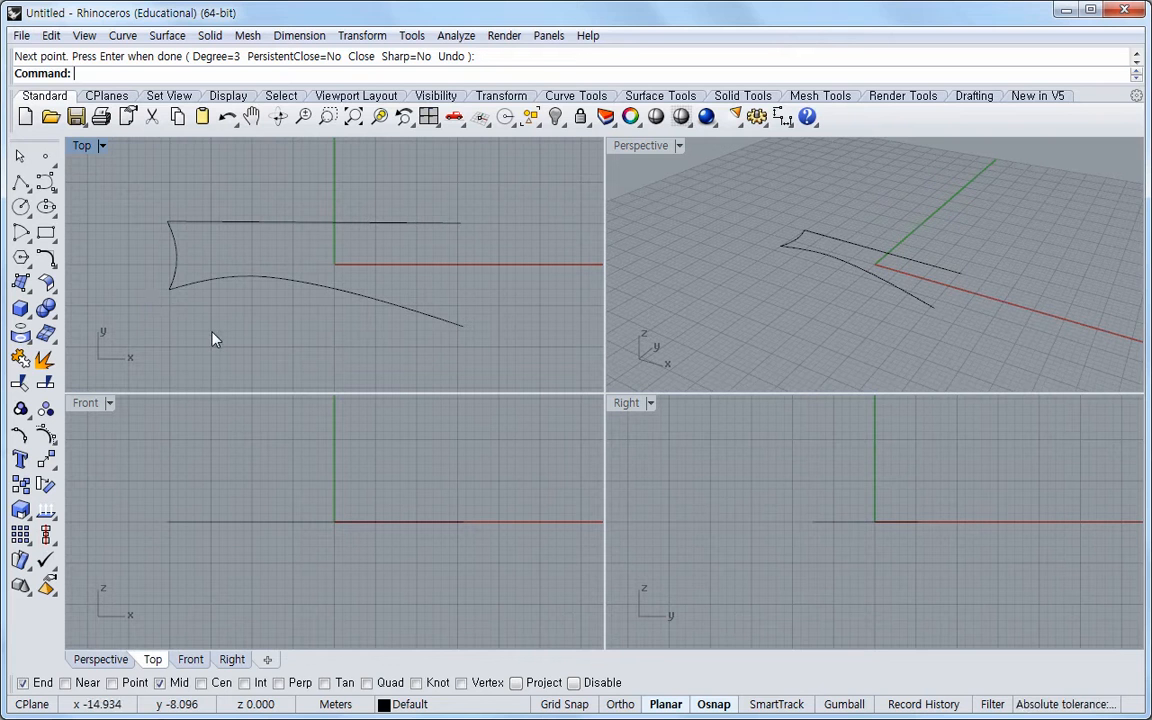
# Create a Sweep 2 Rails surface using the straight line and lower curve as rails and the bowed curve as cross section, with Do not simplify.
pyautogui.click(167, 35)
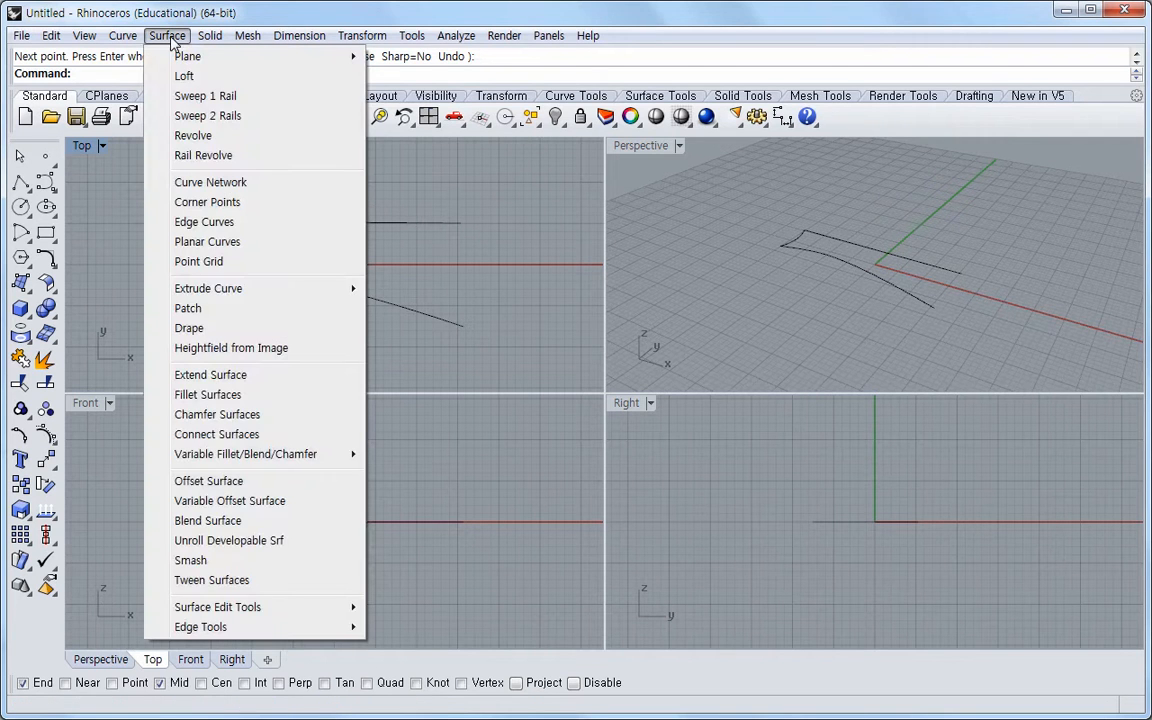
pyautogui.click(180, 116)
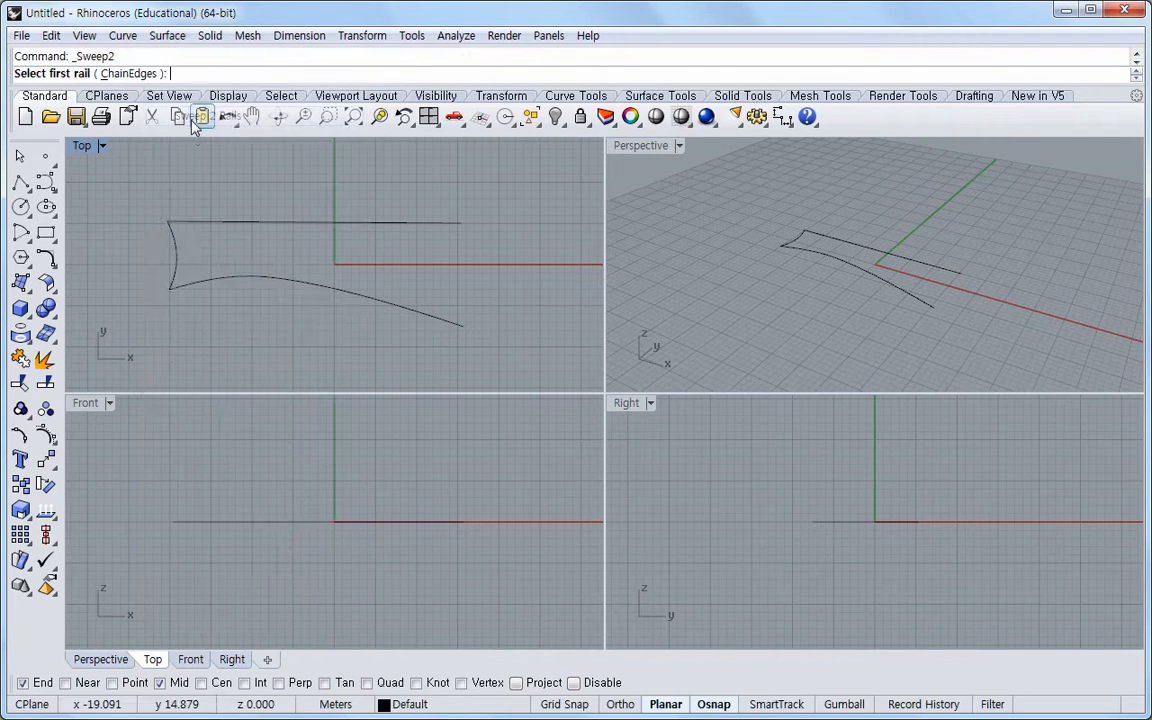
pyautogui.click(197, 228)
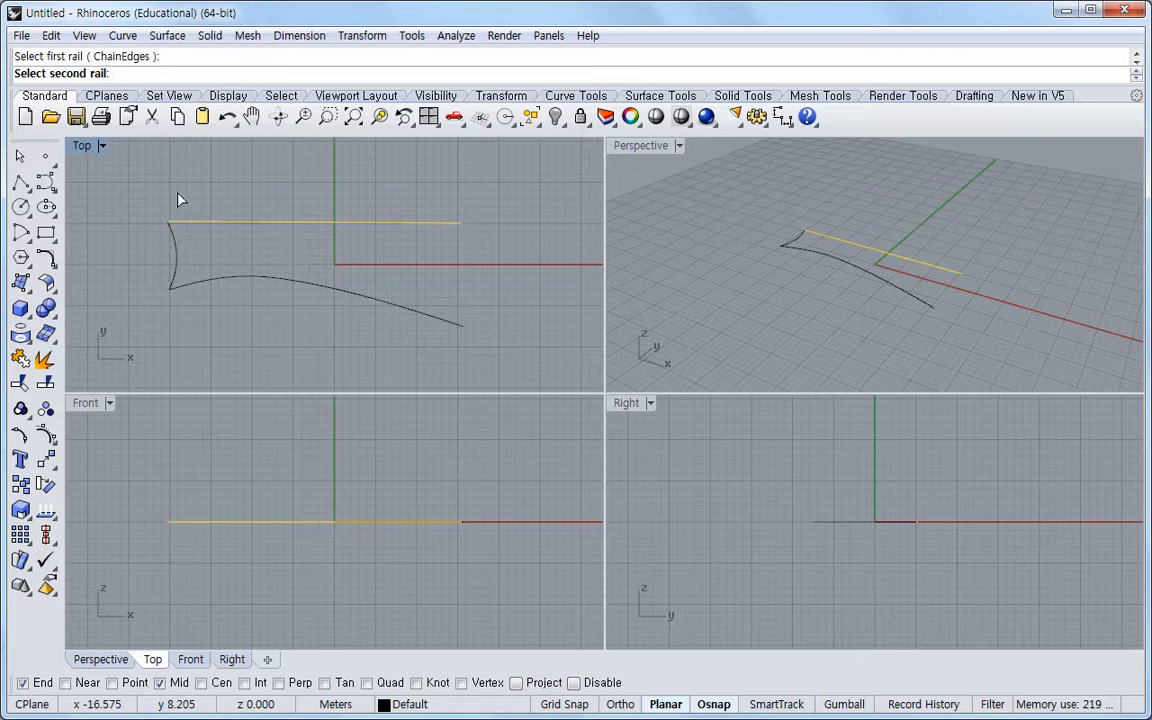
pyautogui.click(197, 286)
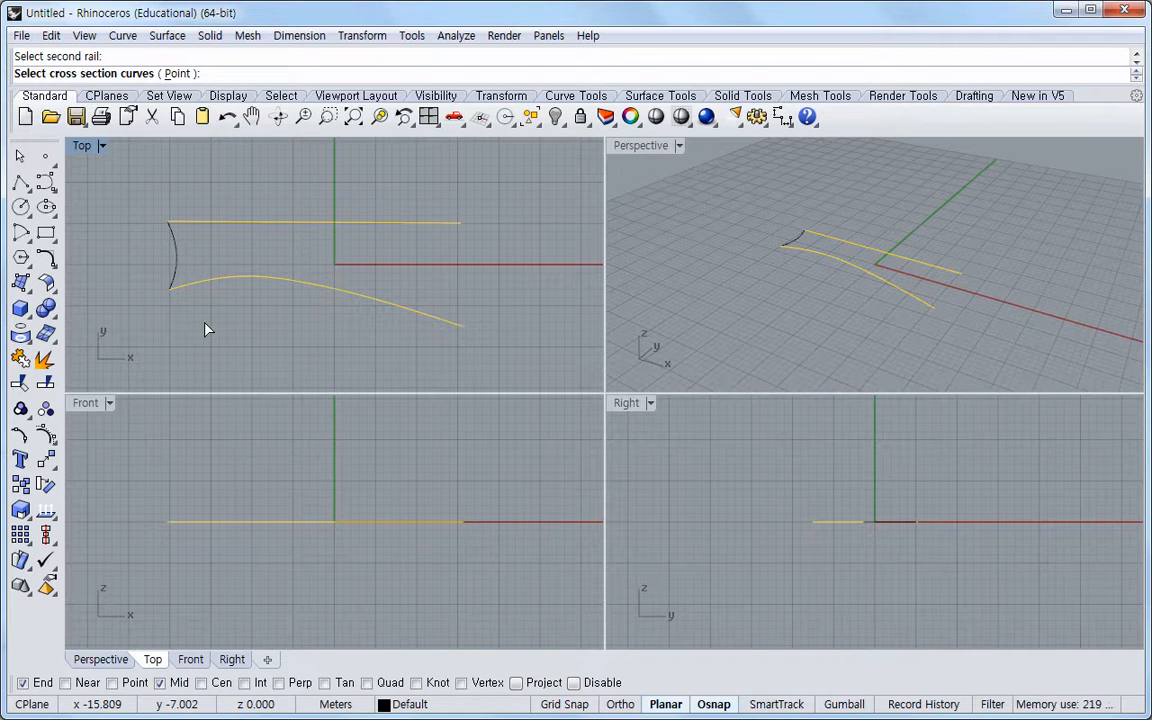
pyautogui.click(180, 260)
pyautogui.press('Return')
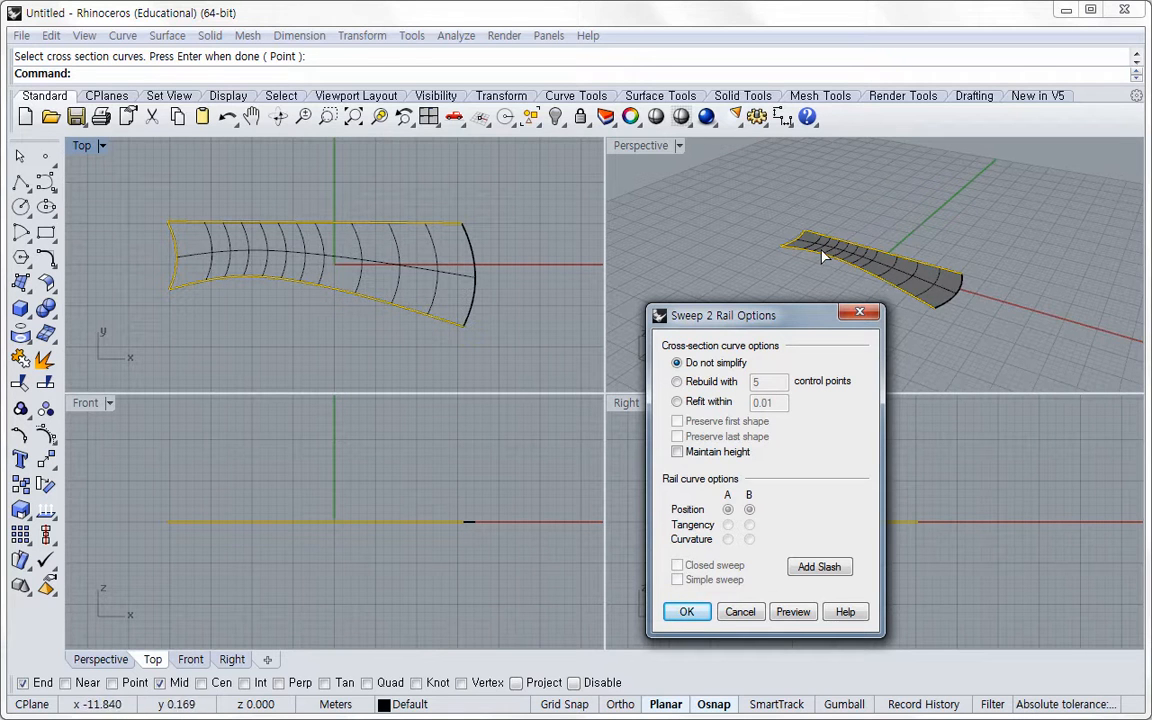
pyautogui.click(687, 611)
# Delete the two-rail sweep surface, keeping its rails and cross-section curve.
pyautogui.moveTo(889, 320)
pyautogui.mouseDown(button='right')
pyautogui.moveTo(887, 260)
pyautogui.moveTo(892, 321)
pyautogui.mouseUp(button='right')
pyautogui.click(924, 283)
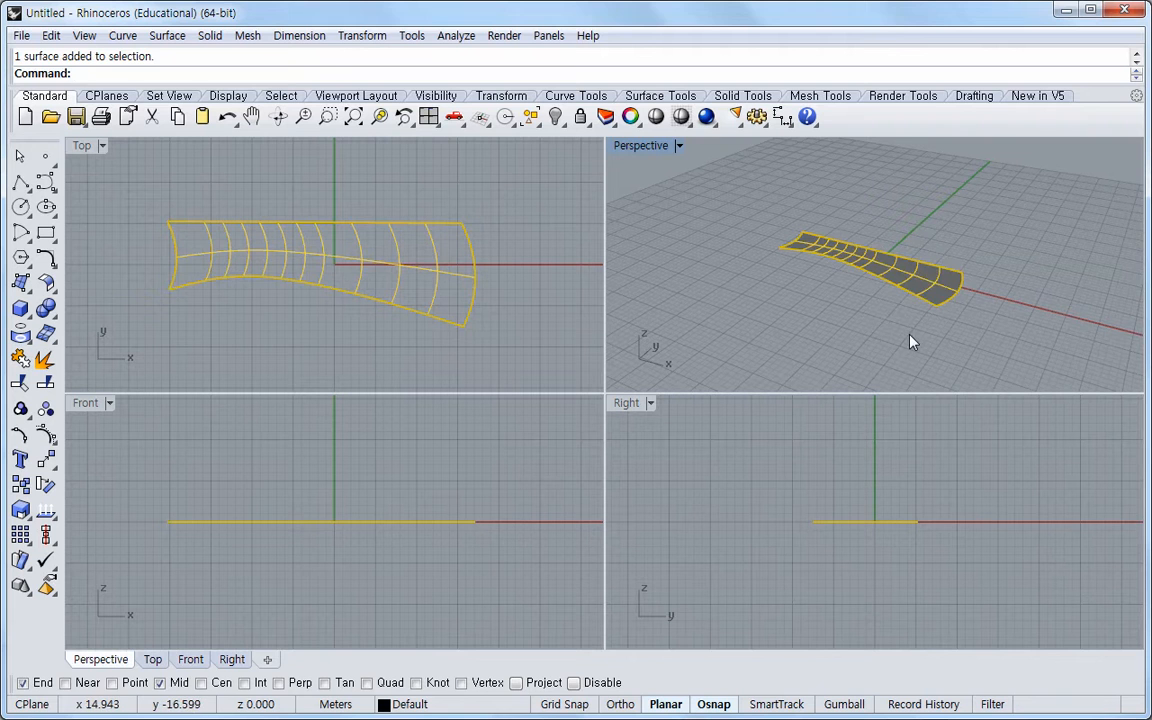
pyautogui.press('Delete')
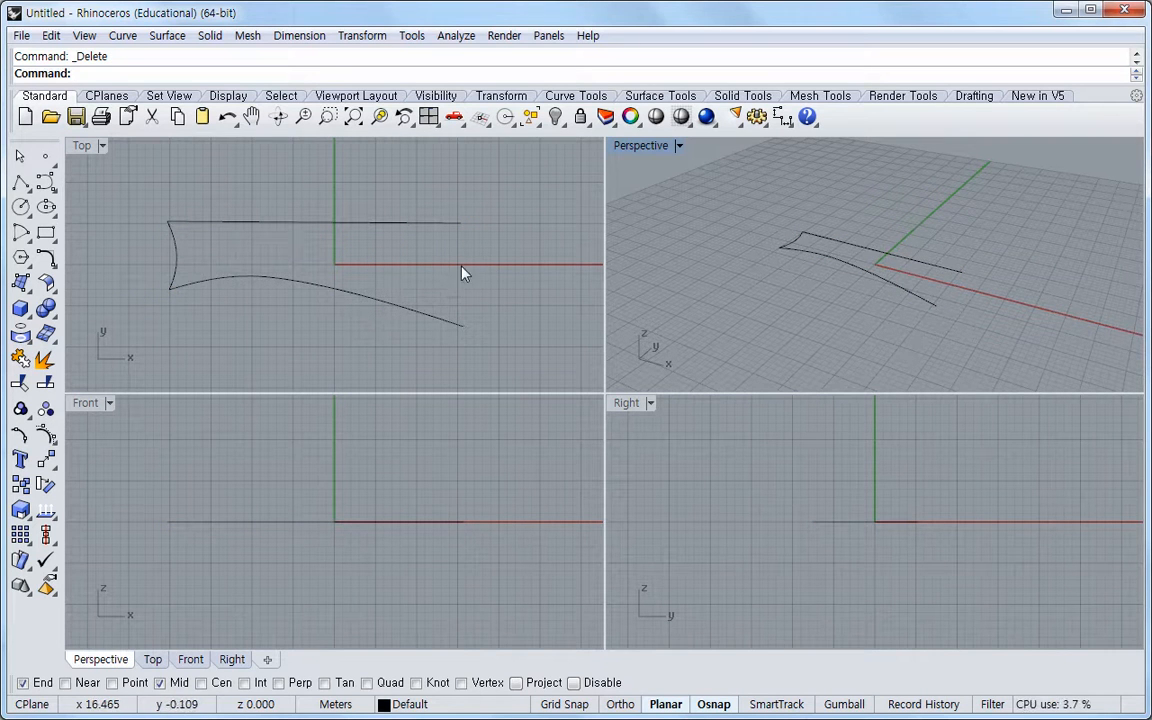
# Draw a V-shaped polyline joining the open ends of the two rails, with its outward vertex at about x 19.7, y -1.2.
pyautogui.click(30, 183)
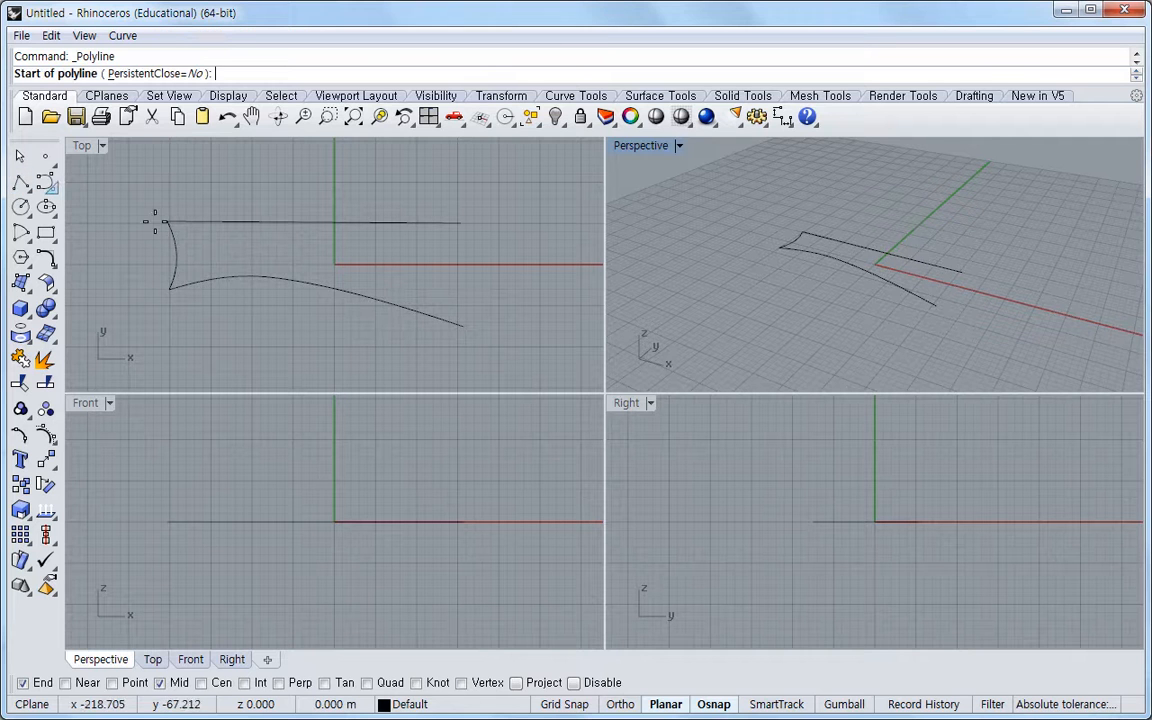
pyautogui.click(463, 223)
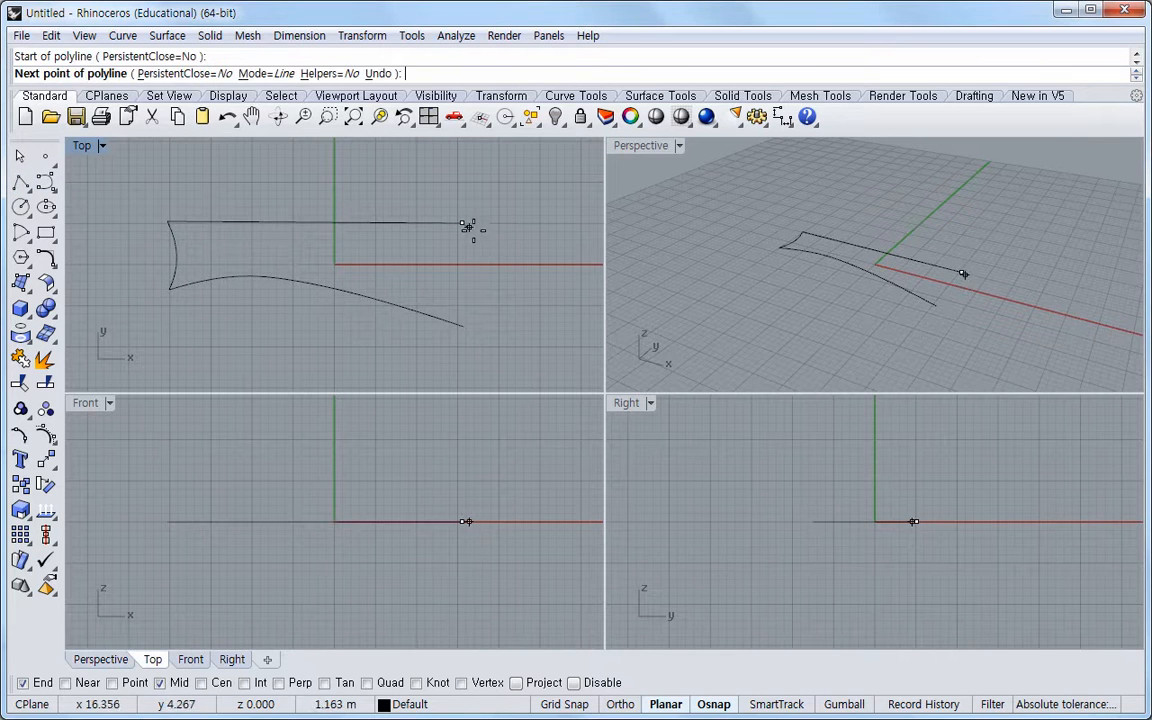
pyautogui.click(497, 273)
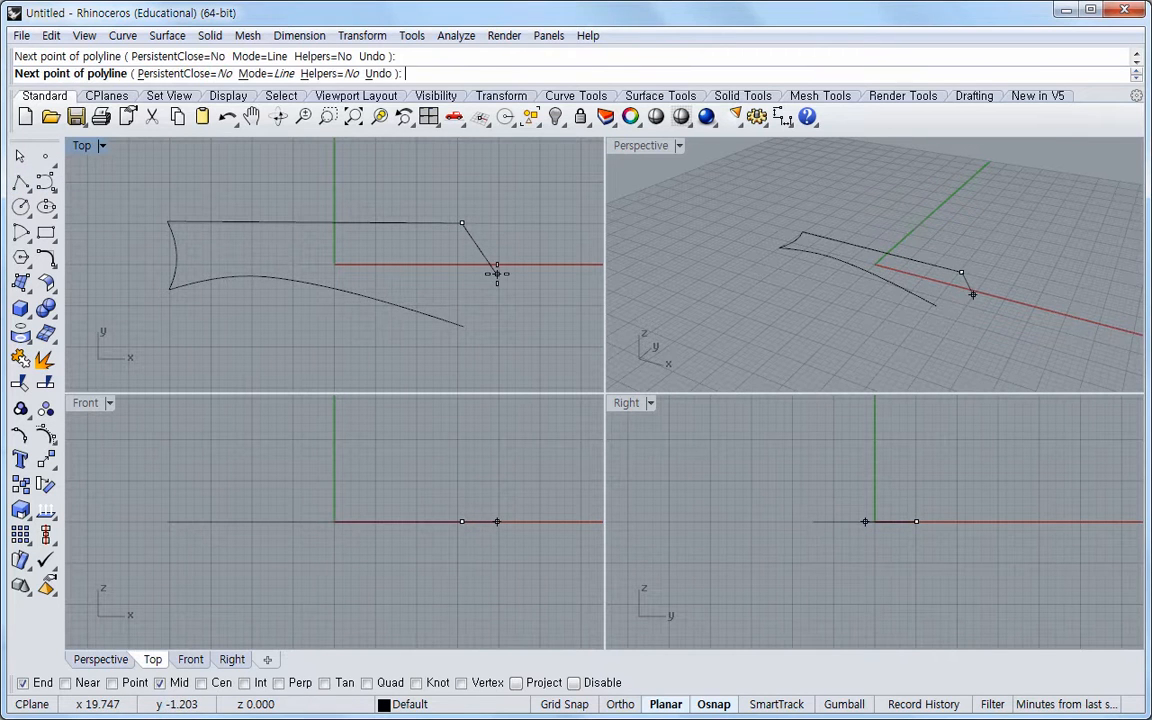
pyautogui.click(463, 325)
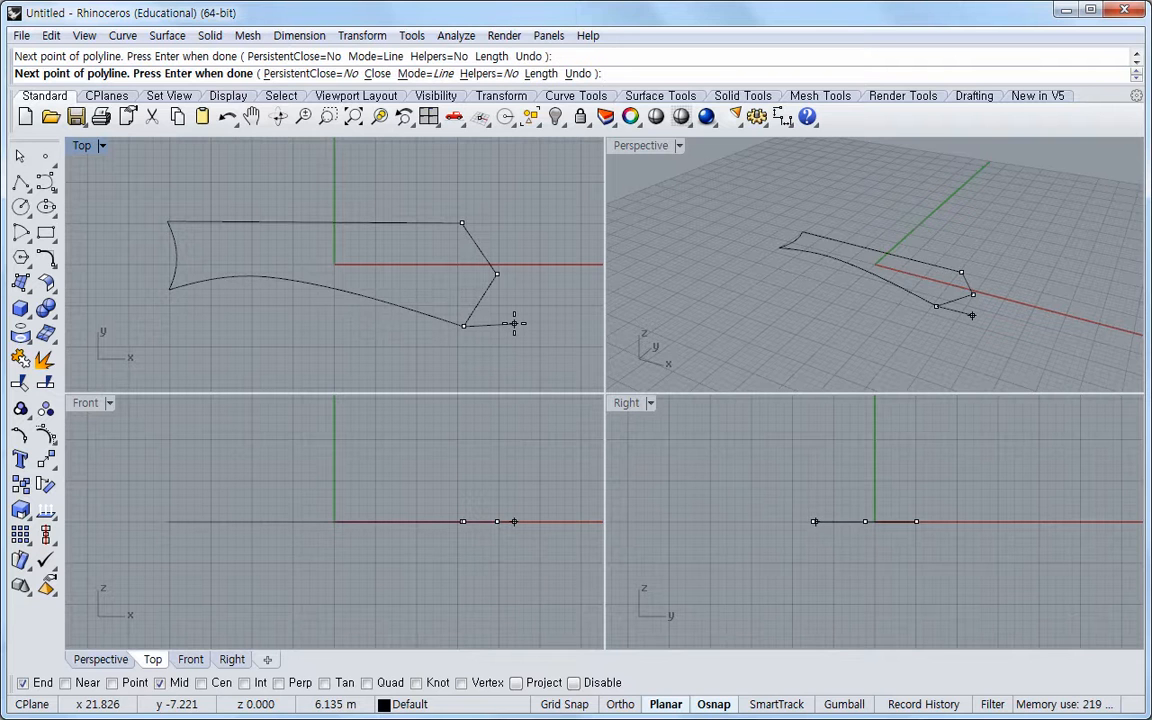
pyautogui.press('Return')
# Turn on the V-shaped polyline's control points and raise its middle point vertically to a height of about 5.2 m.
pyautogui.click(489, 290)
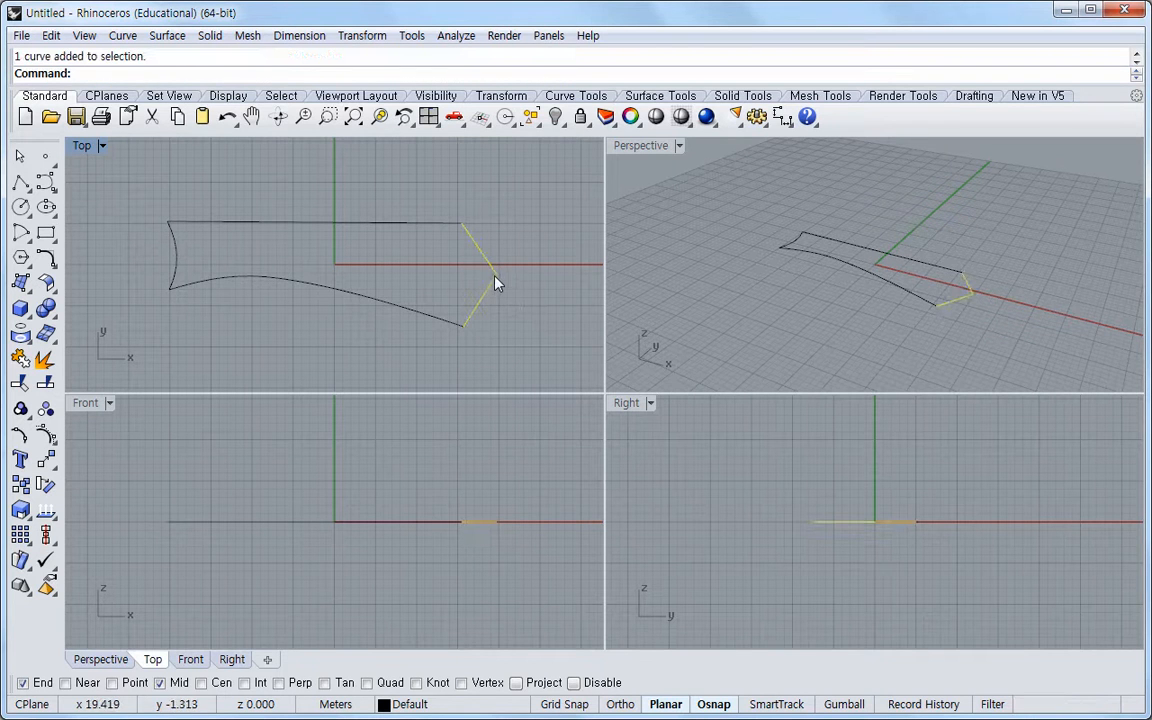
pyautogui.click(48, 434)
pyautogui.click(497, 275)
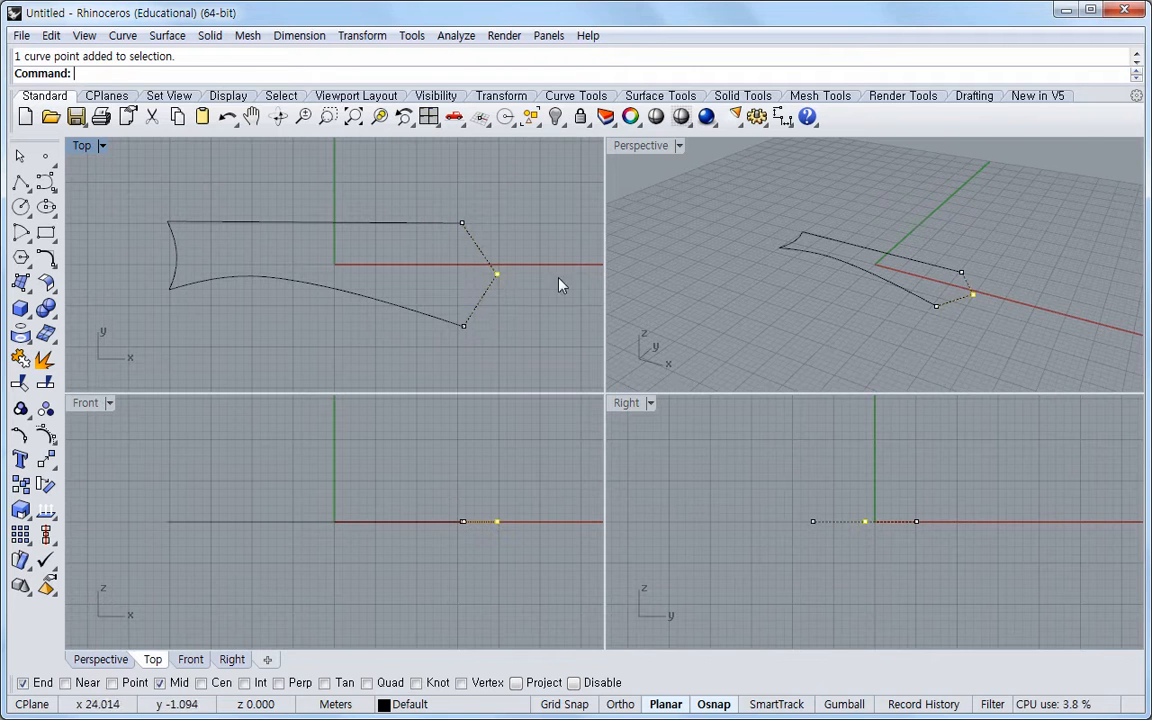
pyautogui.click(979, 304)
pyautogui.moveTo(976, 290); pyautogui.dragTo(976, 268)
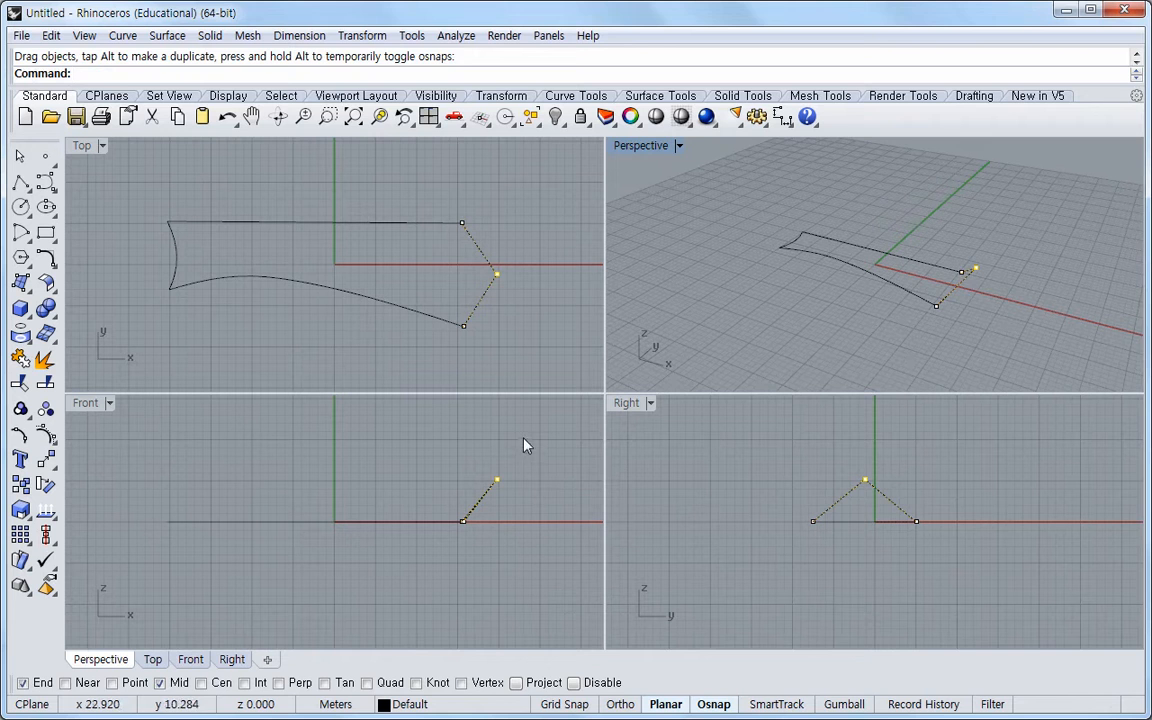
# Nudge the polyline's raised middle point downward in the Front view by a cumulative 2.6 m, in 0.2 m increments.
pyautogui.click(500, 487)
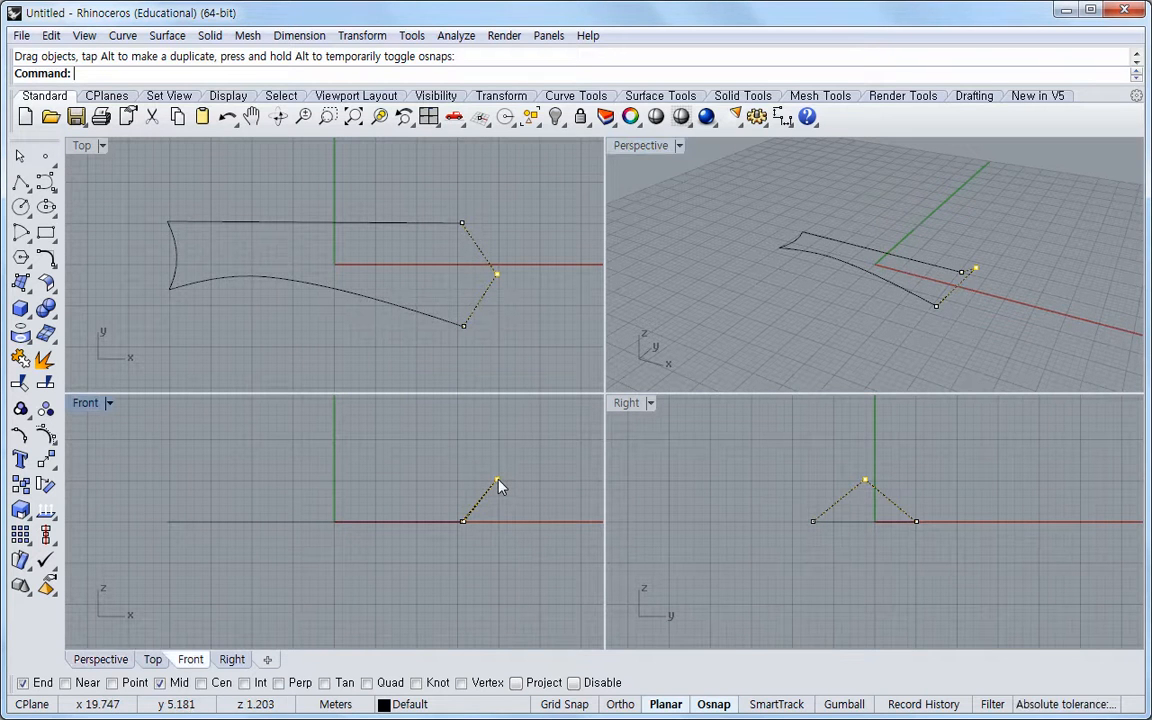
pyautogui.hotkey('alt', 'Down')
pyautogui.hotkey('alt', 'Down')
pyautogui.hotkey('alt', 'Down')
pyautogui.hotkey('alt', 'Down')
pyautogui.hotkey('alt', 'Down')
pyautogui.hotkey('alt', 'Down')
pyautogui.hotkey('alt', 'Down')
pyautogui.hotkey('alt', 'Down')
pyautogui.hotkey('alt', 'Down')
pyautogui.hotkey('alt', 'Down')
pyautogui.hotkey('alt', 'Down')
pyautogui.hotkey('alt', 'Down')
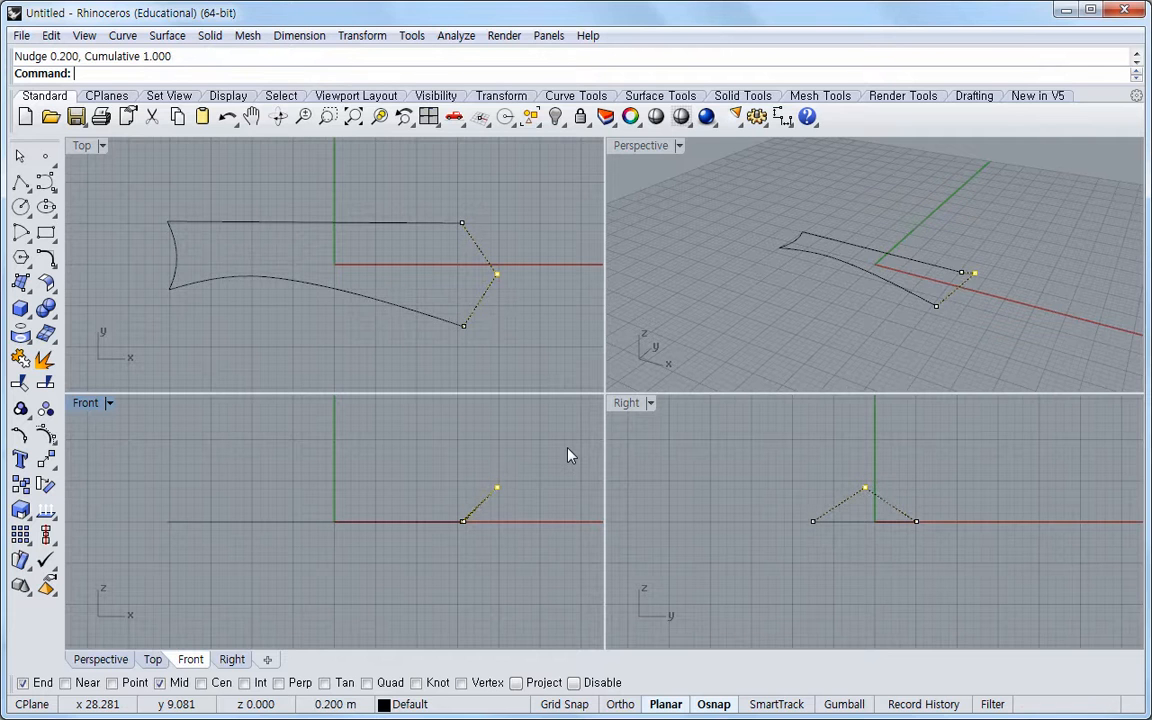
pyautogui.hotkey('alt', 'Down')
pyautogui.press('Escape')
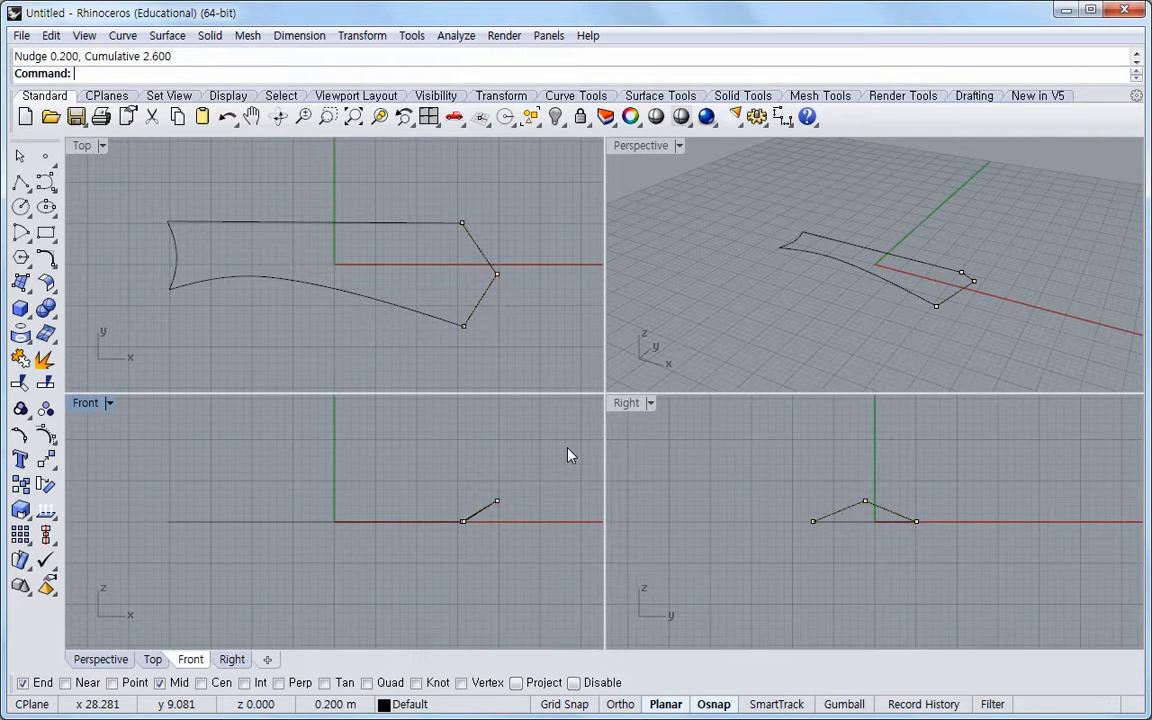
# Turn off the control points of the V-shaped end polyline and clear the selection.
pyautogui.click(790, 247)
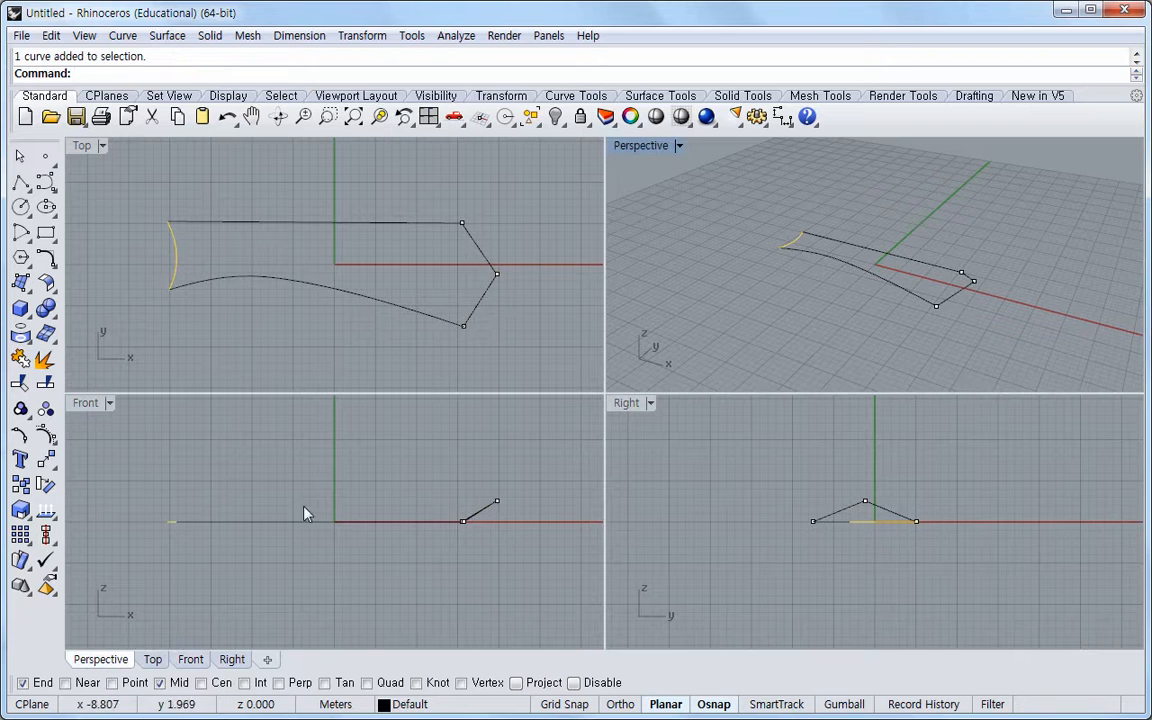
pyautogui.click(492, 527)
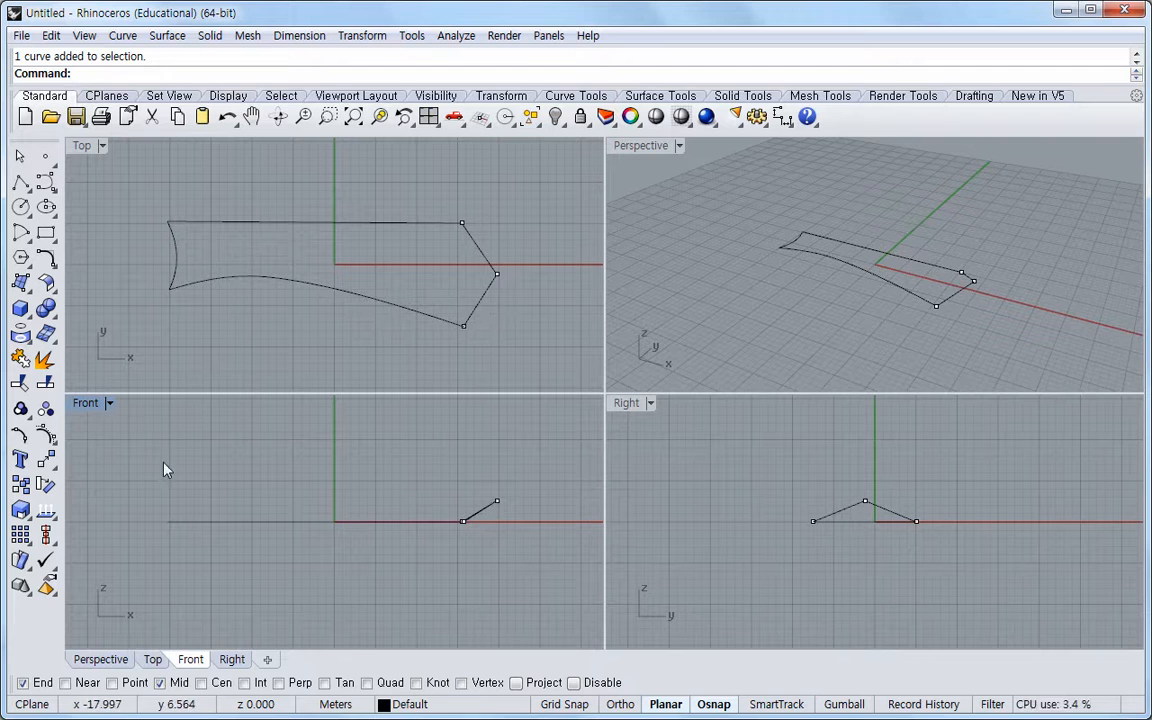
pyautogui.rightClick(22, 384)
pyautogui.click(487, 515)
pyautogui.click(512, 561)
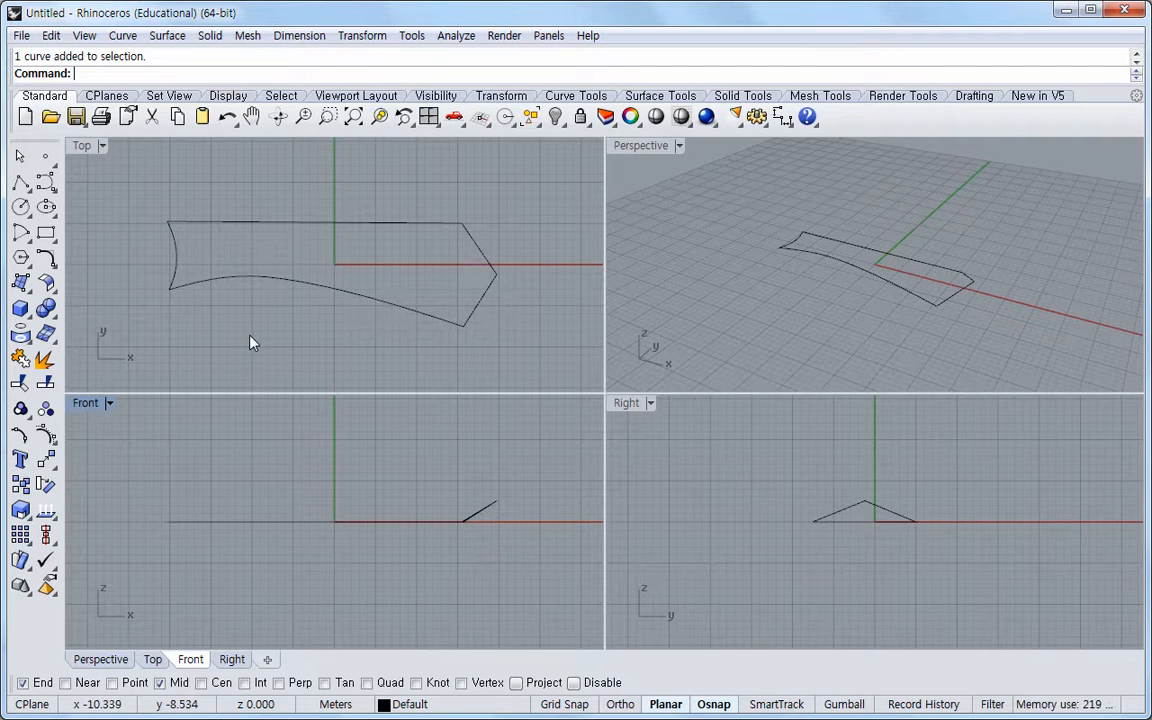
# Create a Sweep 2 Rails surface along both long rails using the curved end profile and the V-shaped polyline, with Do not simplify.
pyautogui.click(166, 35)
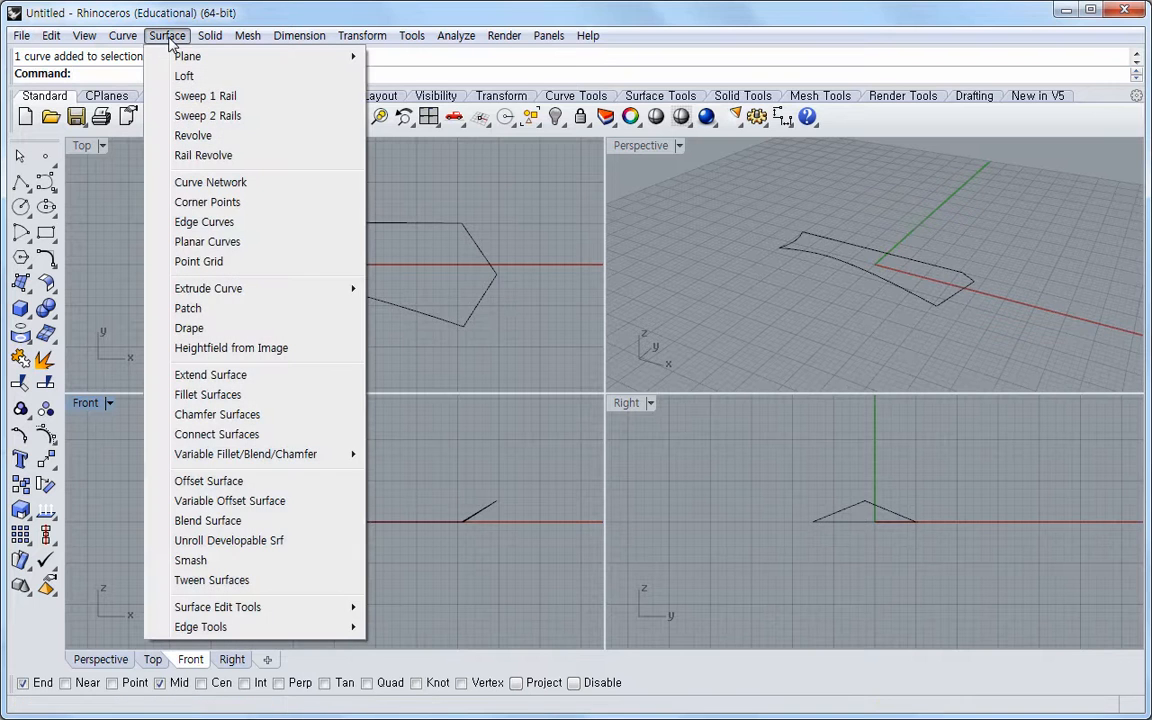
pyautogui.click(190, 116)
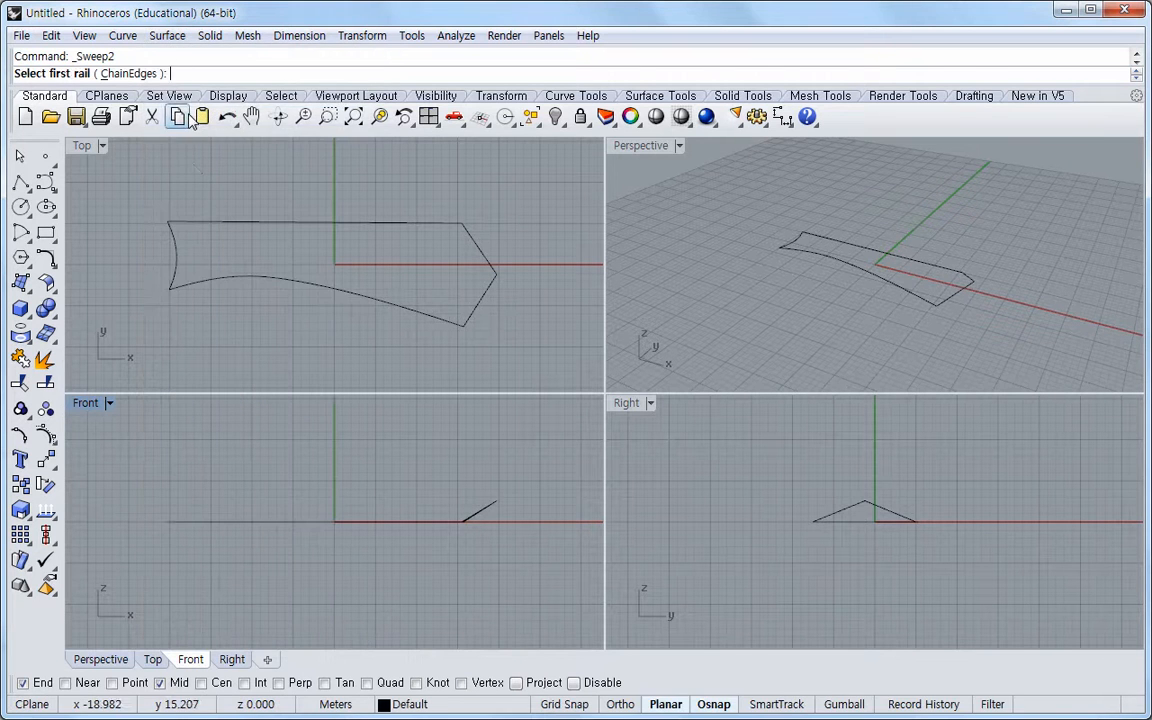
pyautogui.click(200, 223)
pyautogui.click(199, 281)
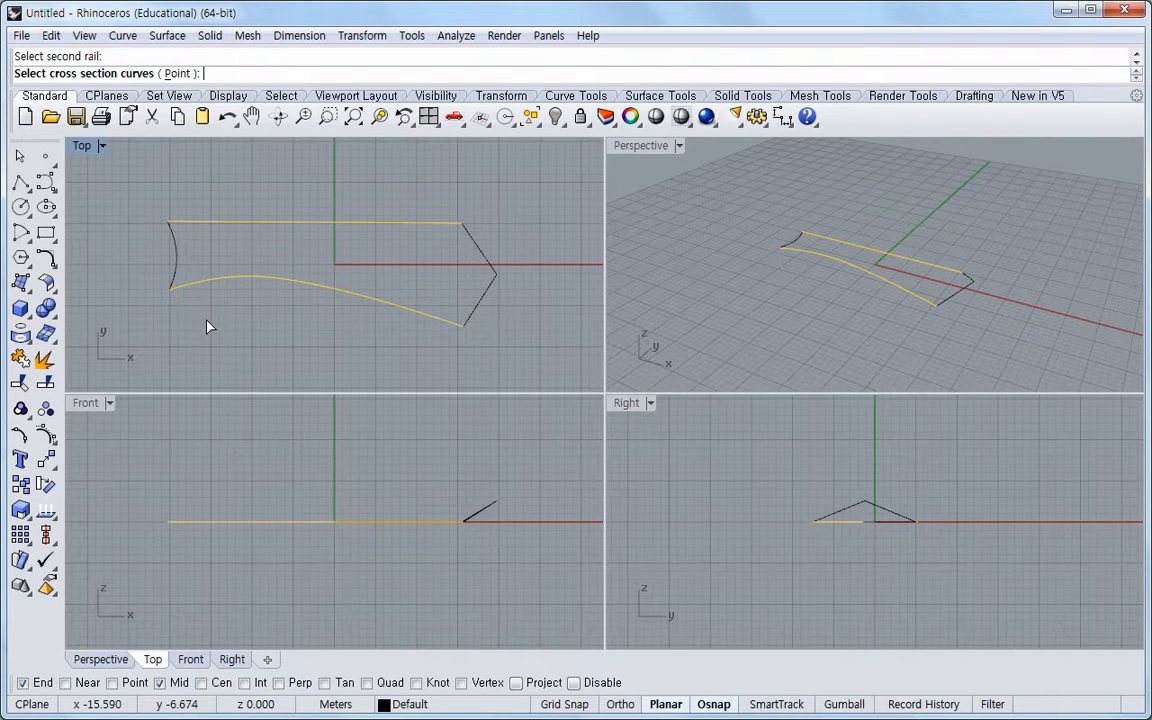
pyautogui.click(177, 250)
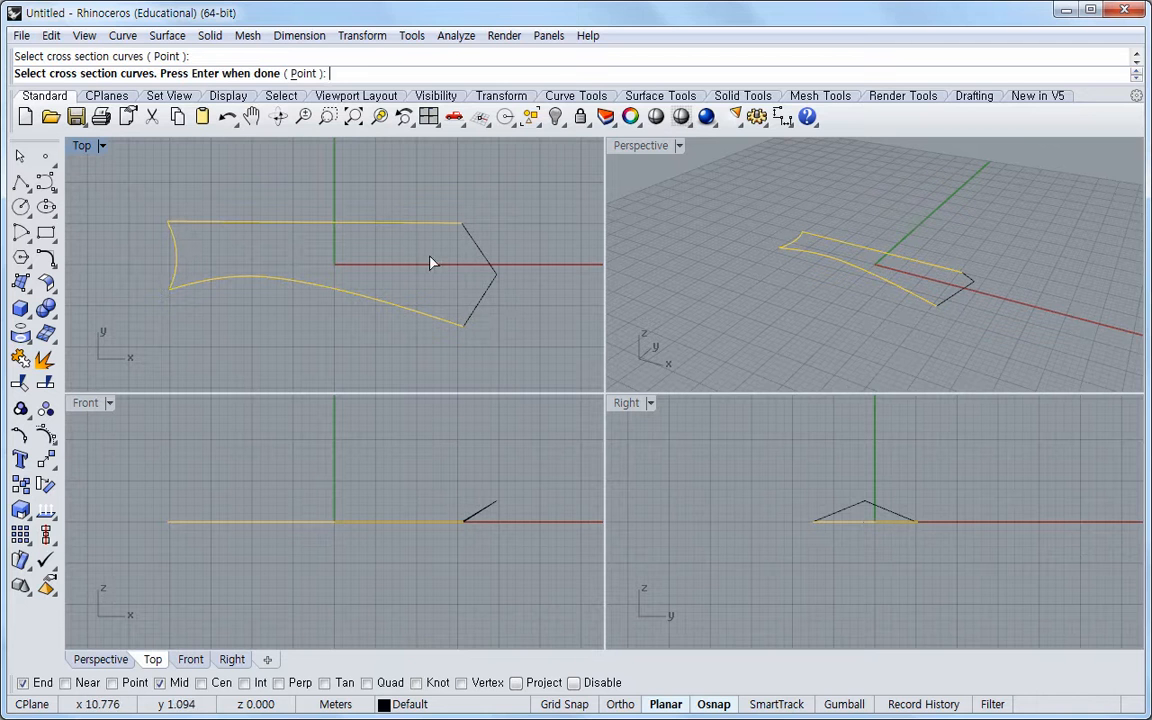
pyautogui.click(484, 260)
pyautogui.press('Return')
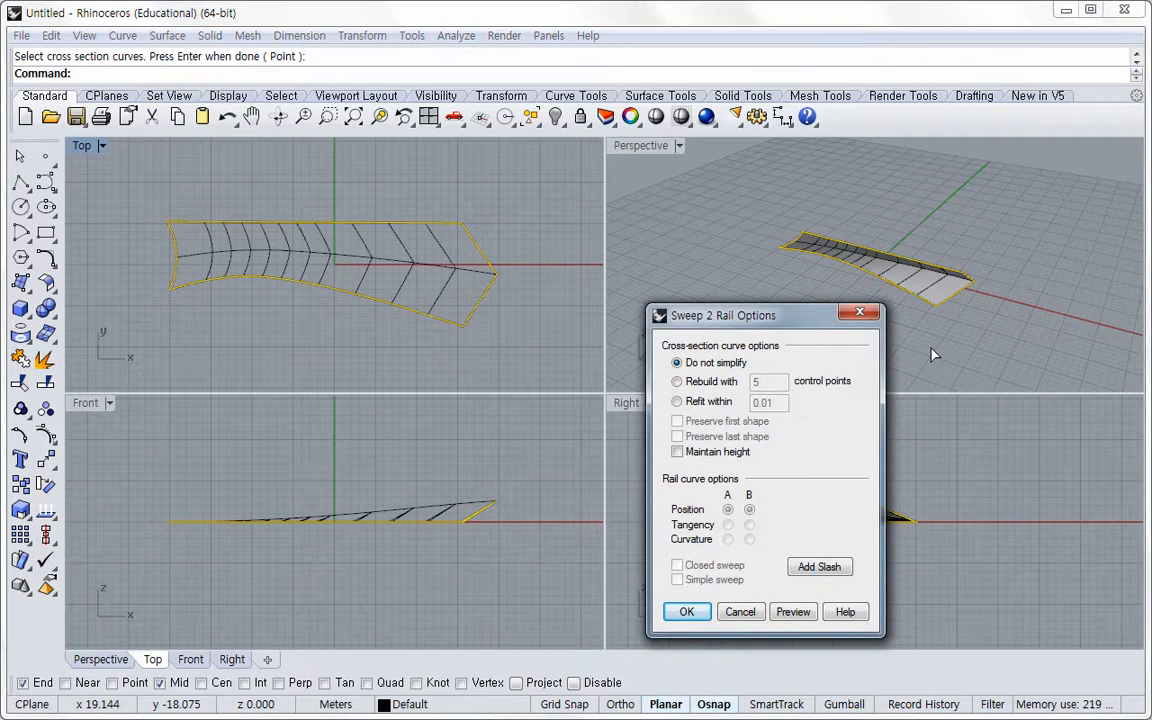
pyautogui.moveTo(931, 354); pyautogui.dragTo(822, 271, button='right')
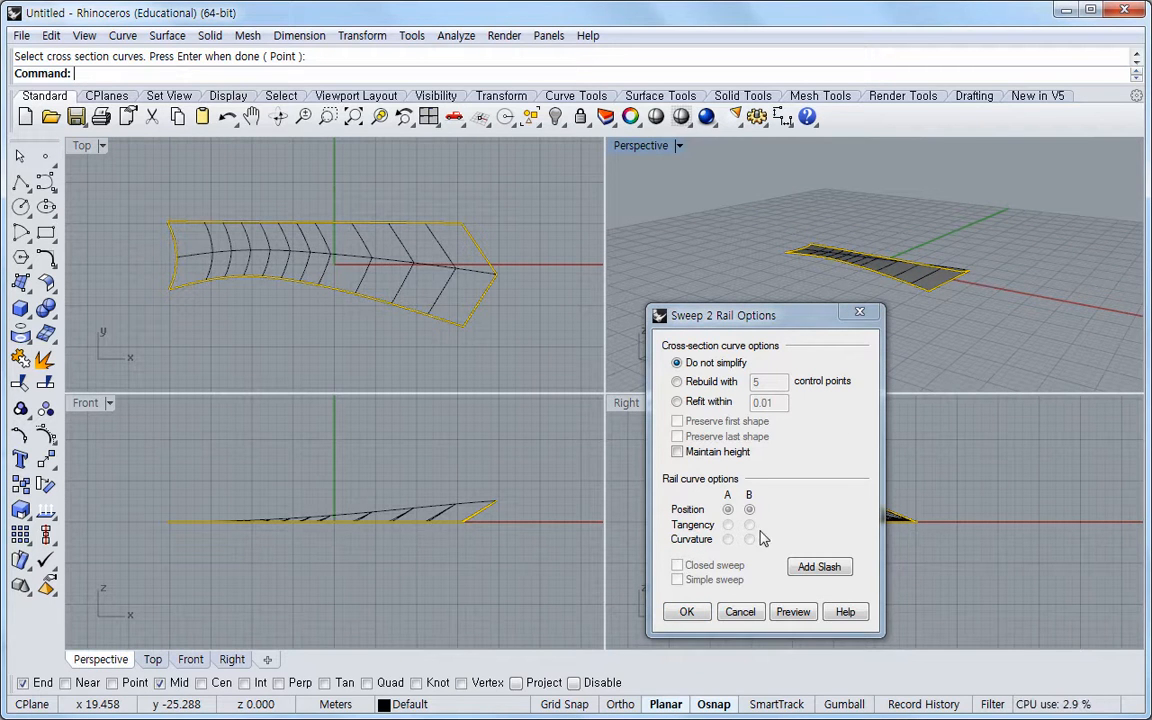
pyautogui.click(687, 611)
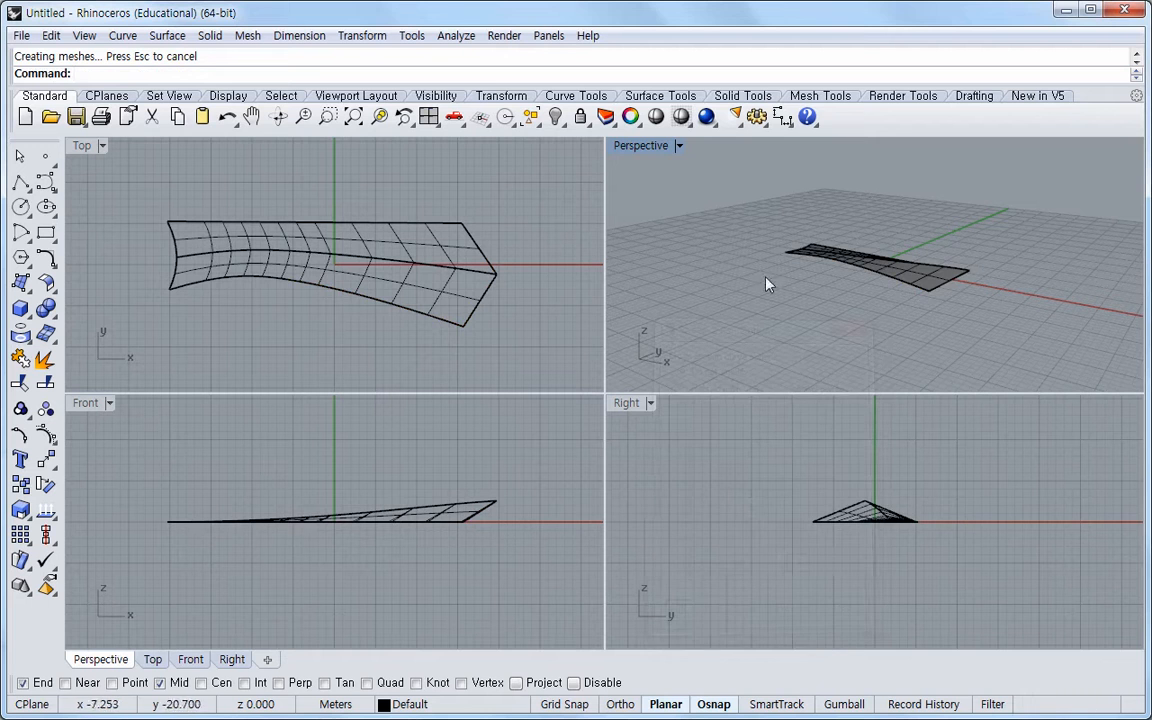
# Examine the swept surface from below, from the side and from above in an enlarged Perspective view.
pyautogui.doubleClick(629, 148)
pyautogui.moveTo(638, 477); pyautogui.dragTo(823, 526, button='right')
pyautogui.moveTo(411, 441); pyautogui.dragTo(506, 419, button='right')
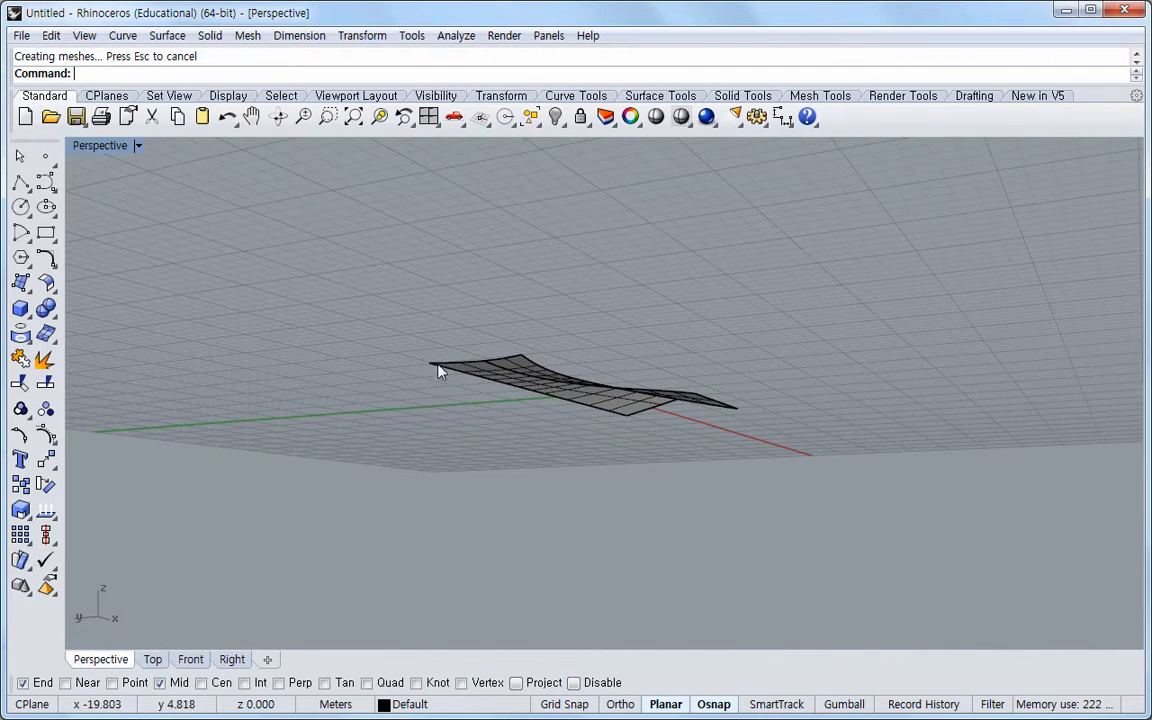
pyautogui.moveTo(532, 460); pyautogui.dragTo(390, 450, button='right')
pyautogui.moveTo(869, 460); pyautogui.dragTo(750, 438, button='right')
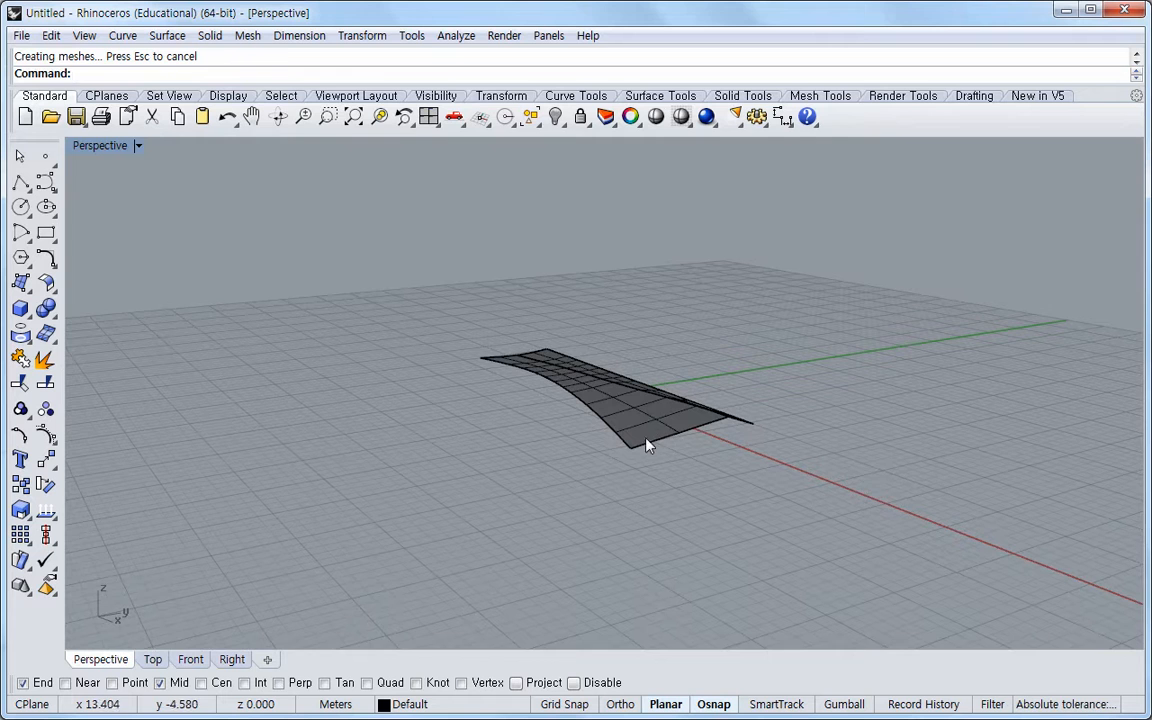
pyautogui.moveTo(663, 473); pyautogui.dragTo(811, 550, button='right')
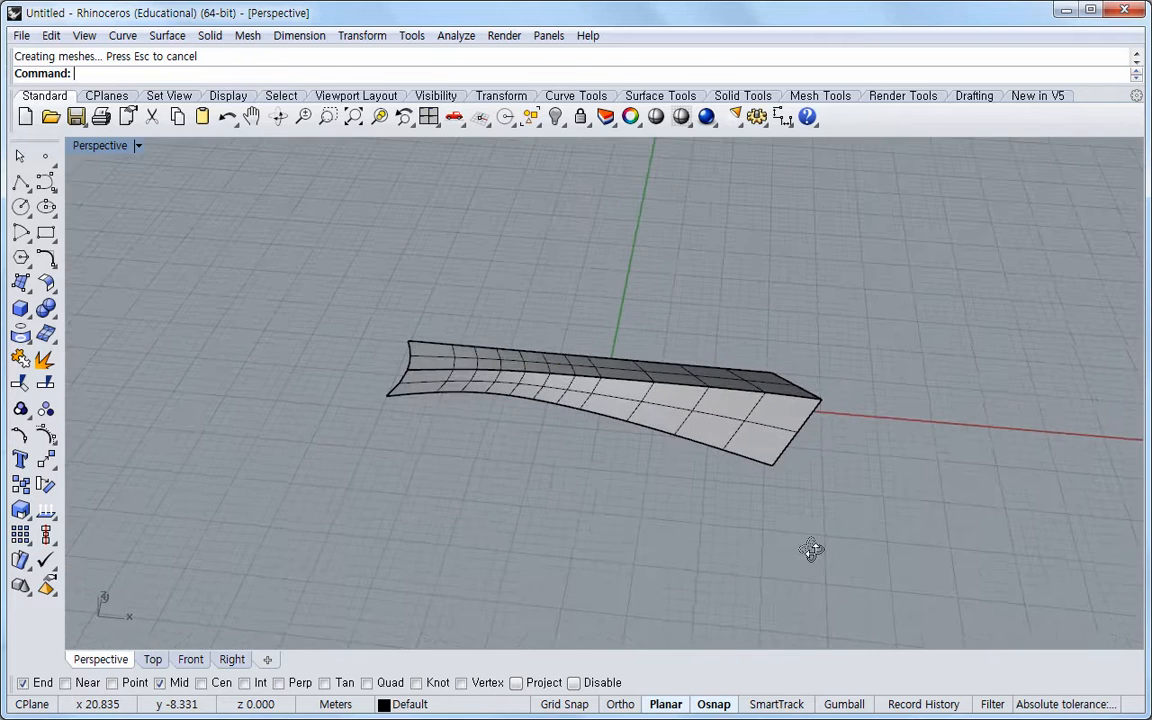
# Delete all curves and the swept surface, and restore the default four-view layout.
pyautogui.hotkey('ctrl', 'a')
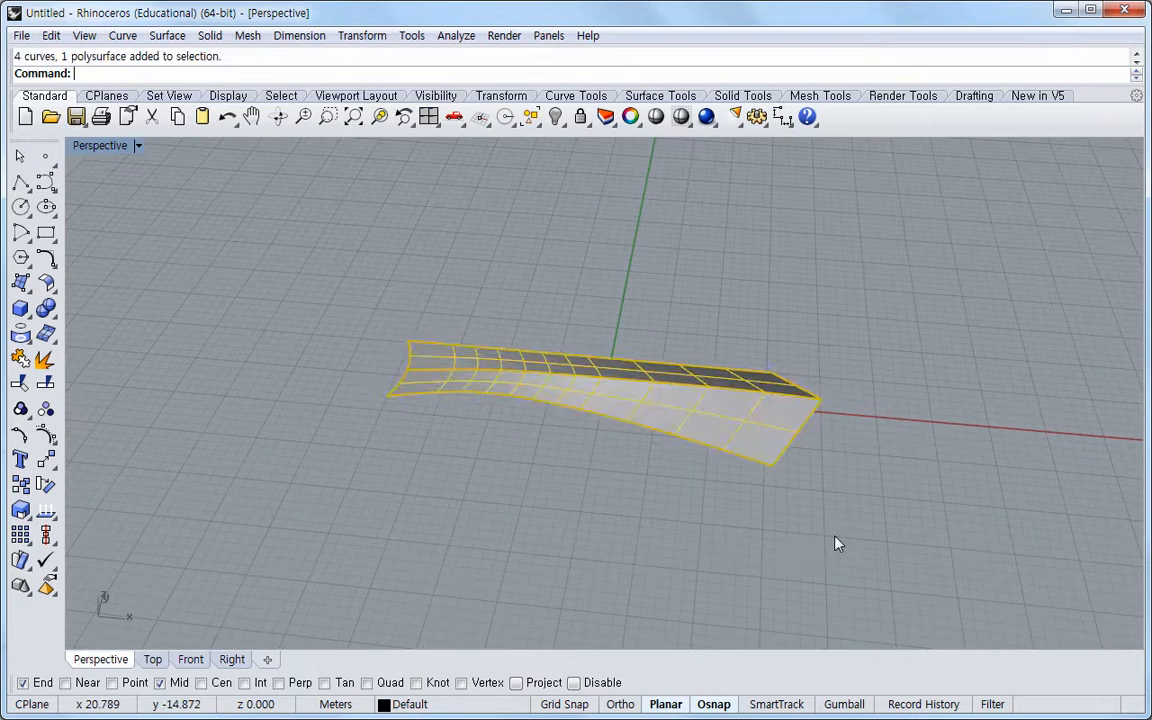
pyautogui.press('Delete')
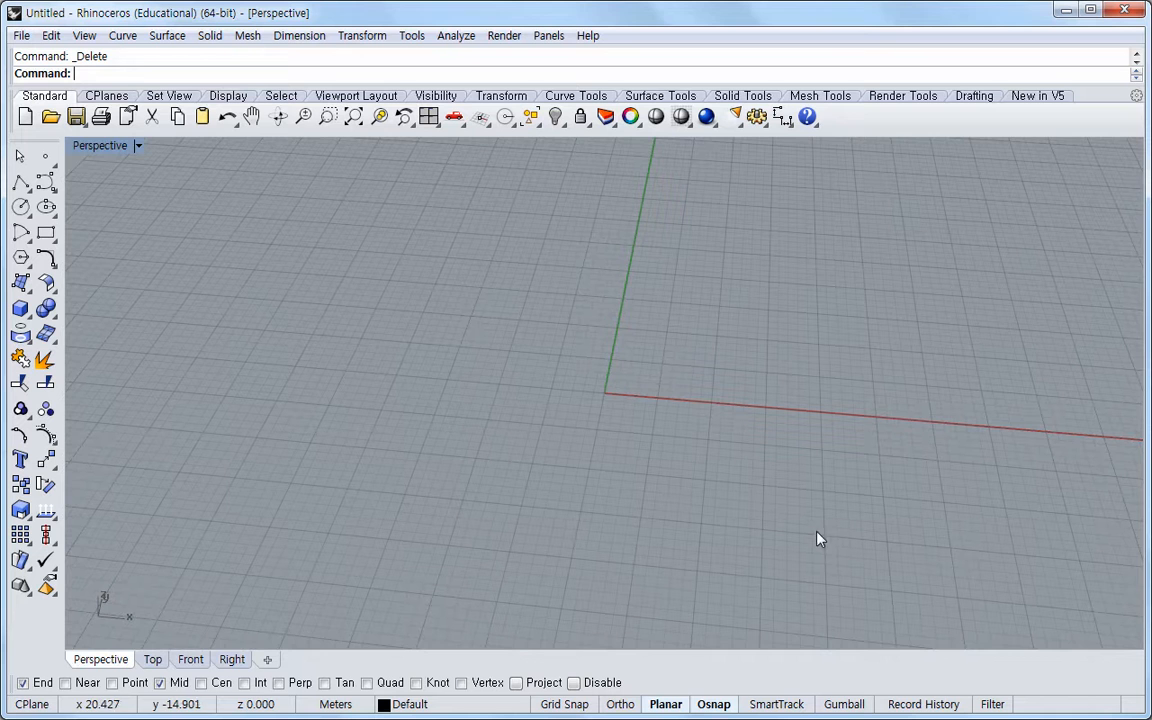
pyautogui.doubleClick(93, 152)
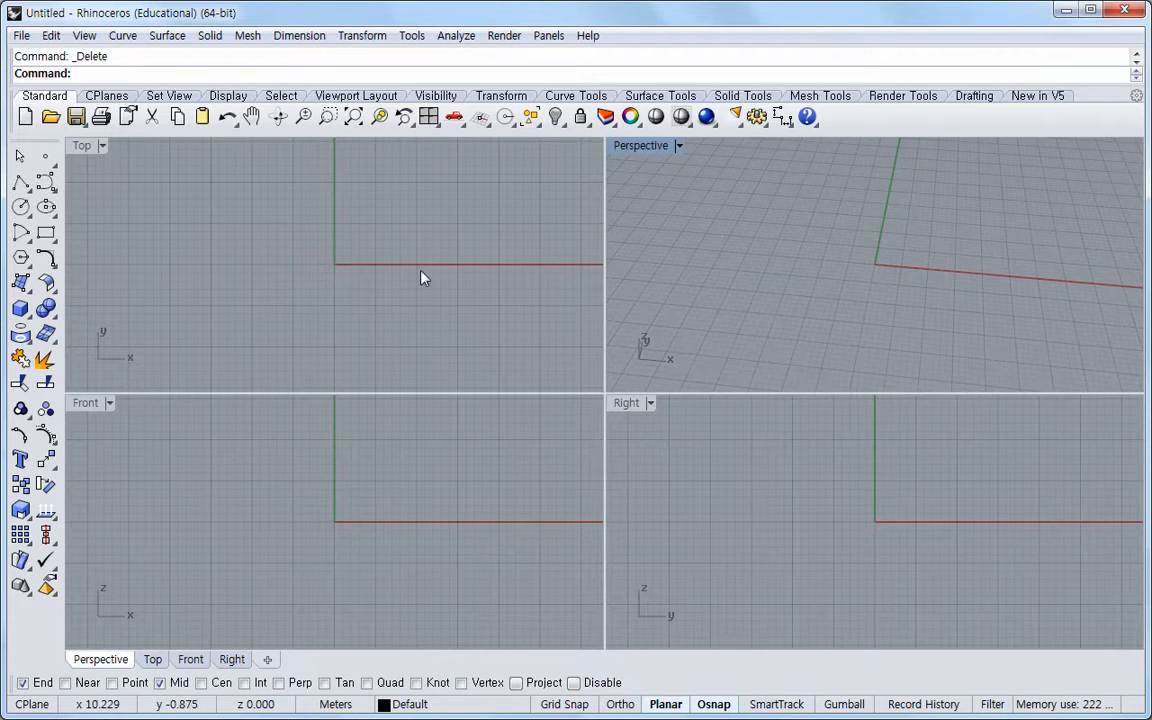
pyautogui.click(428, 117)
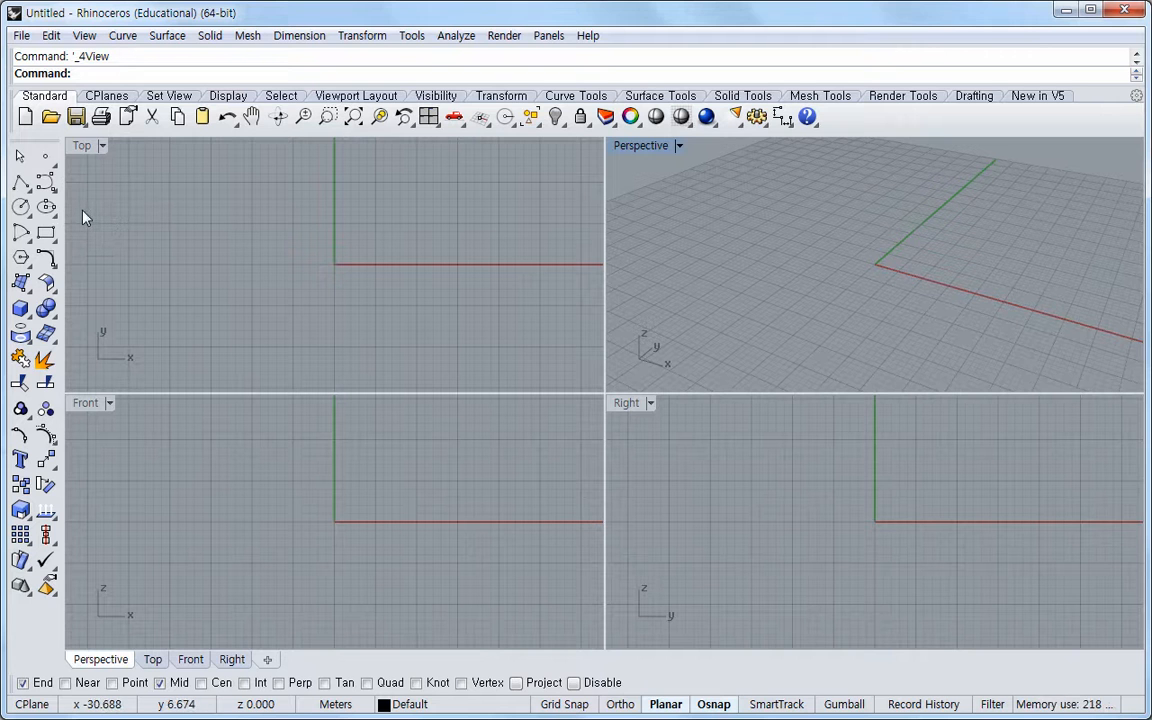
# Draw a straight horizontal polyline in the Top view with Ortho, starting at about x -24.7, y 4.9 and crossing the y axis.
pyautogui.click(22, 183)
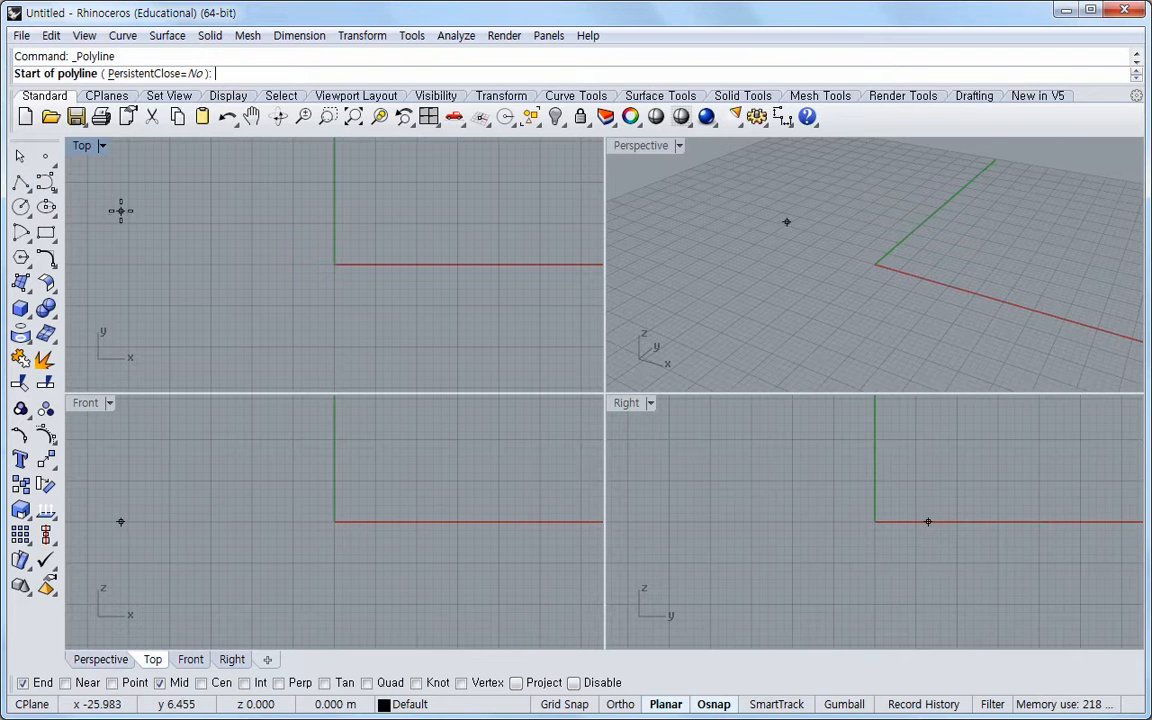
pyautogui.click(130, 223)
pyautogui.press('F8')
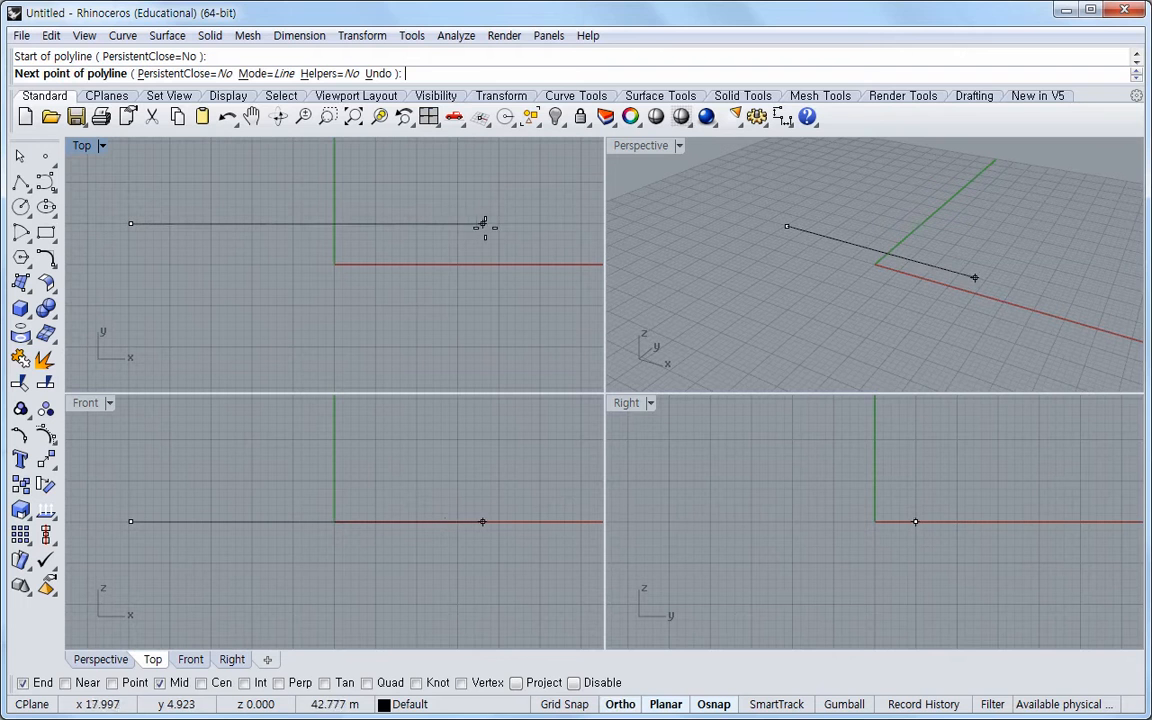
pyautogui.click(536, 223)
pyautogui.press('F8')
pyautogui.press('Return')
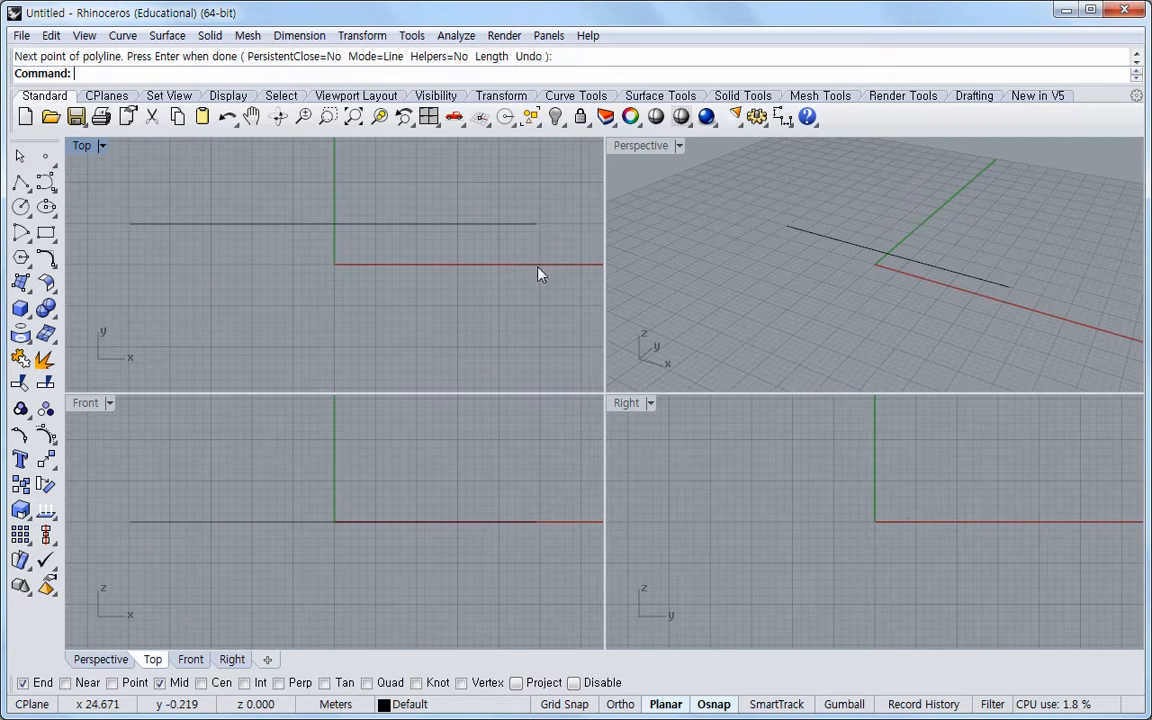
# Draw a wavy ten-point, degree 3 control-point curve below the straight rail in the Top view, curling upward at its far end.
pyautogui.click(46, 181)
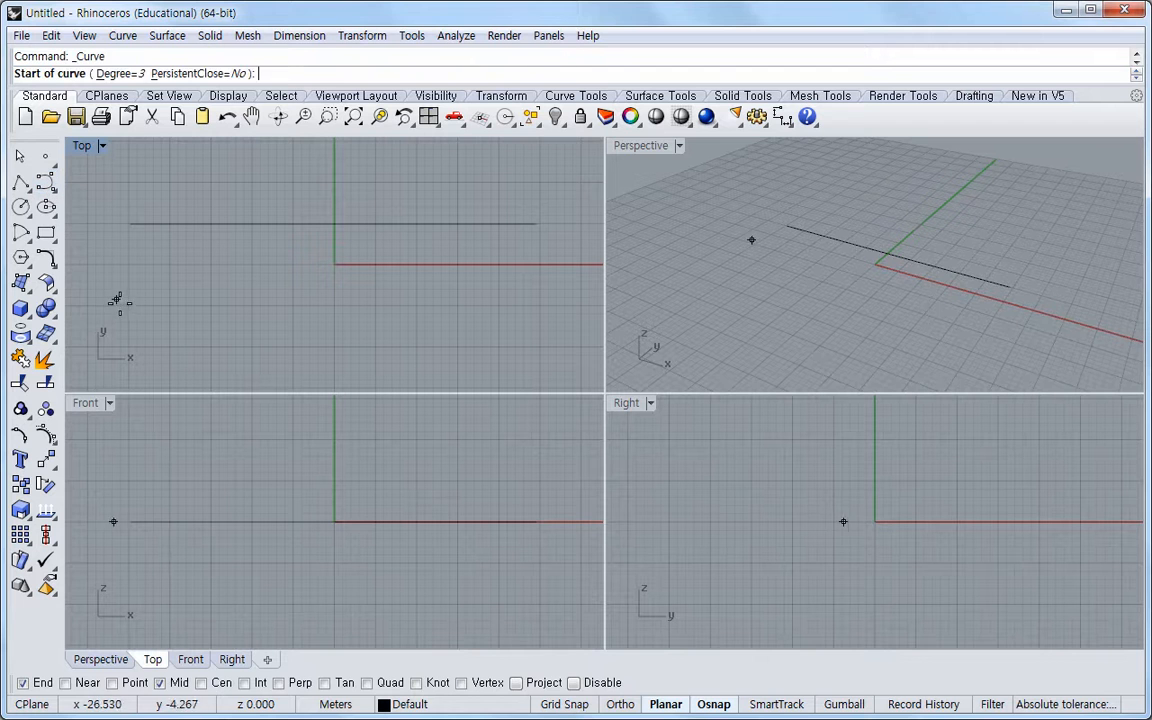
pyautogui.click(131, 316)
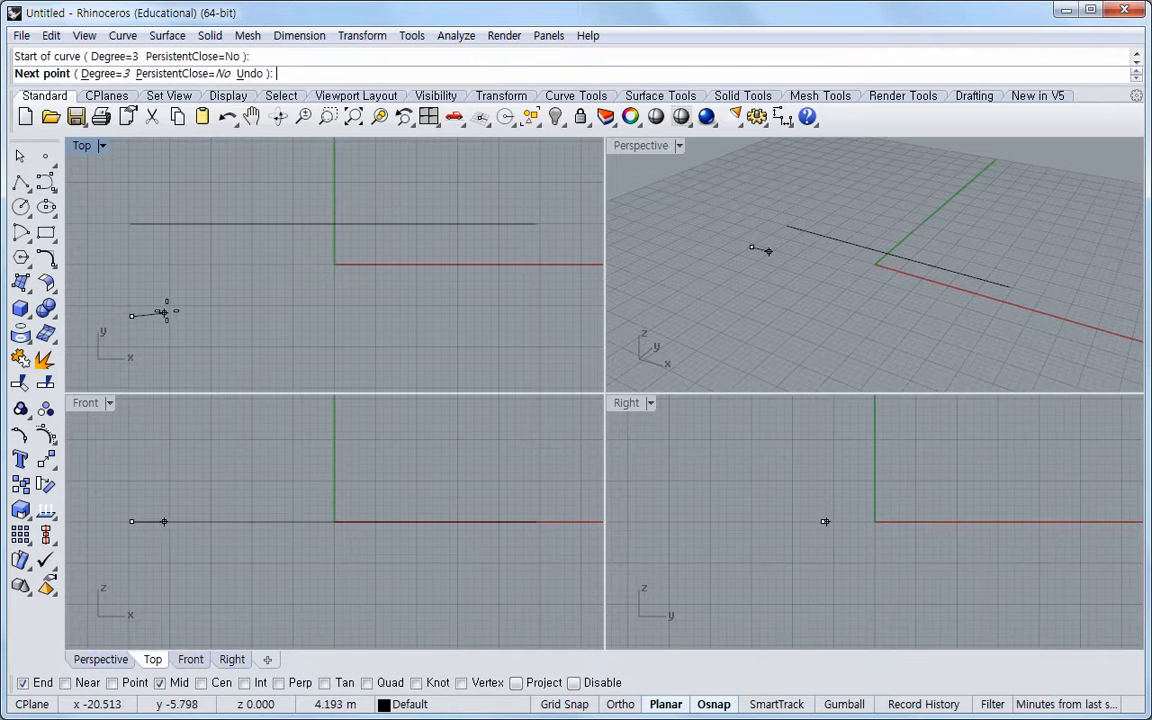
pyautogui.click(173, 301)
pyautogui.click(217, 285)
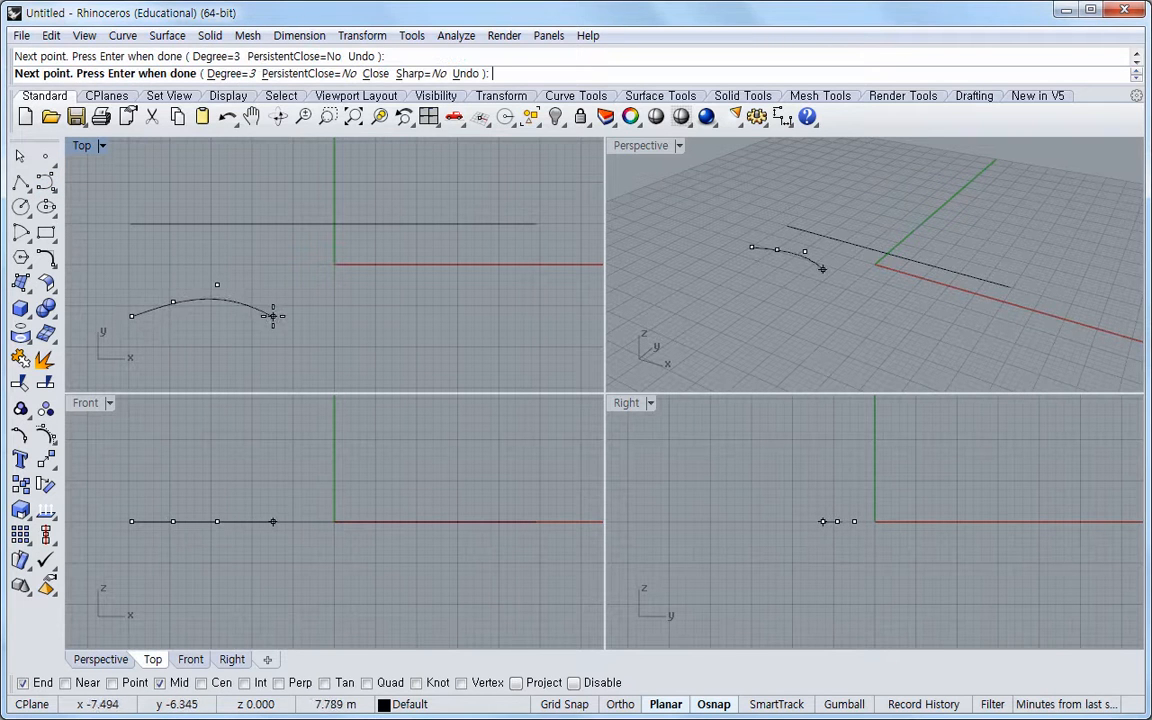
pyautogui.click(273, 316)
pyautogui.click(324, 323)
pyautogui.click(369, 297)
pyautogui.click(427, 289)
pyautogui.click(482, 321)
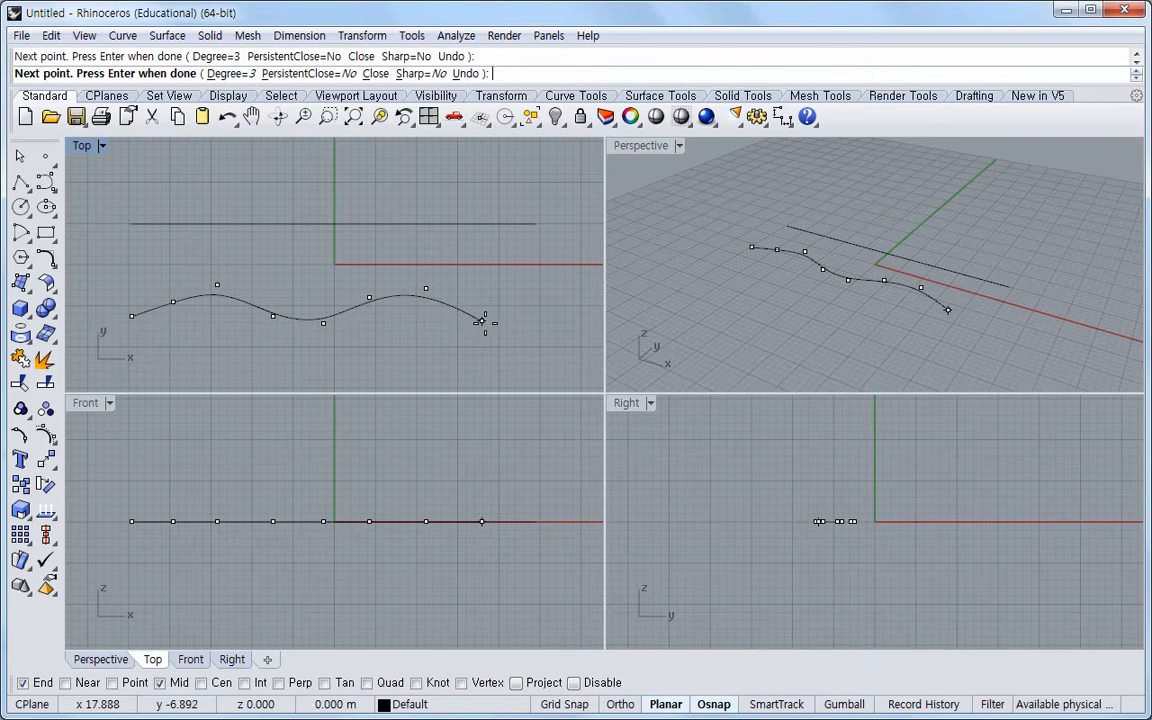
pyautogui.click(520, 331)
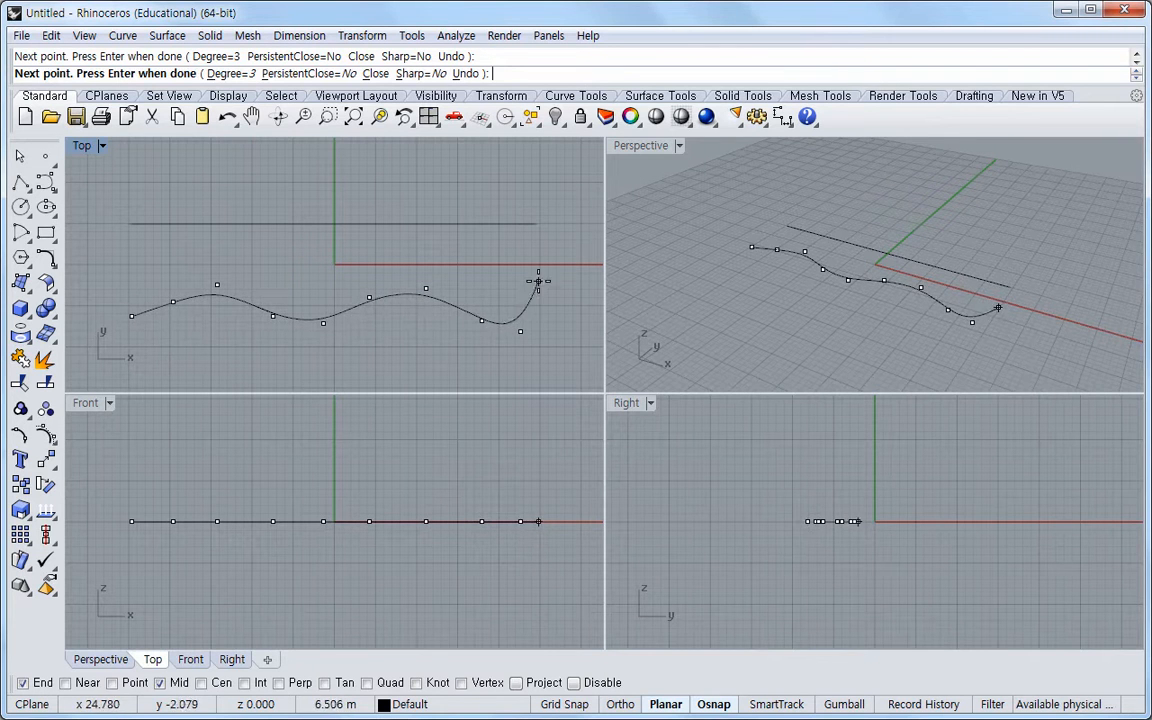
pyautogui.click(538, 273)
pyautogui.press('Return')
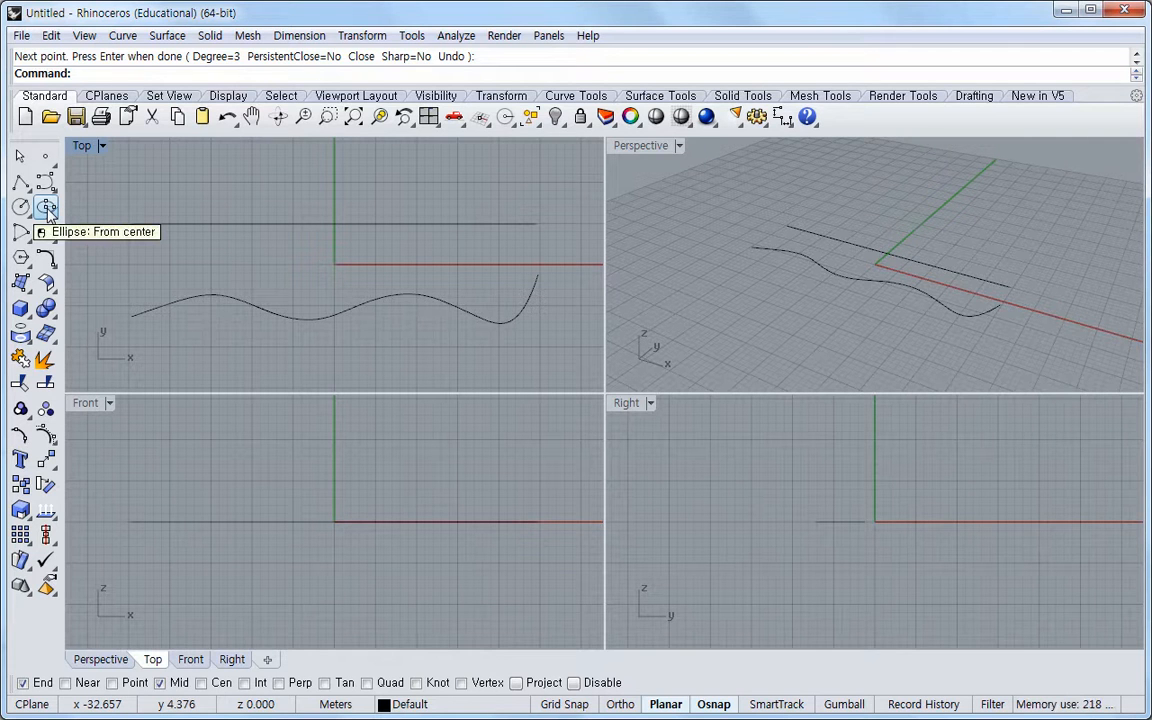
# Draw an upright ellipse by diameter between the left ends of the two rails, with a vertical half-axis of about 2.7 m.
pyautogui.click(123, 37)
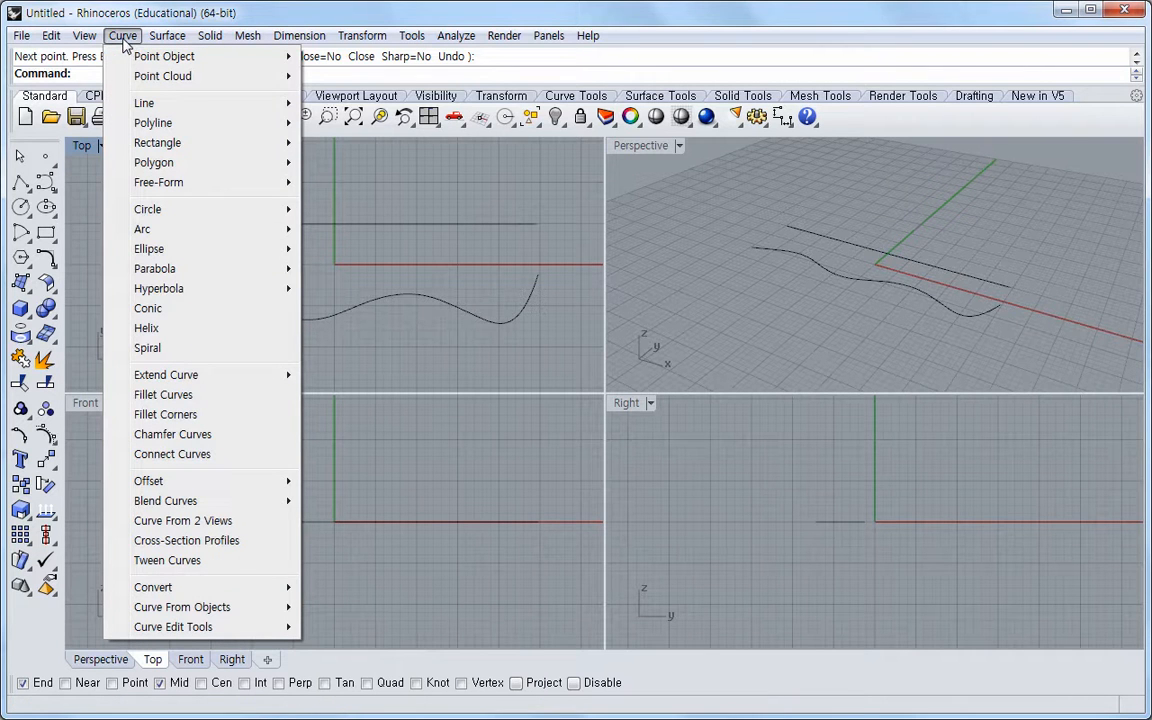
pyautogui.moveTo(147, 250)
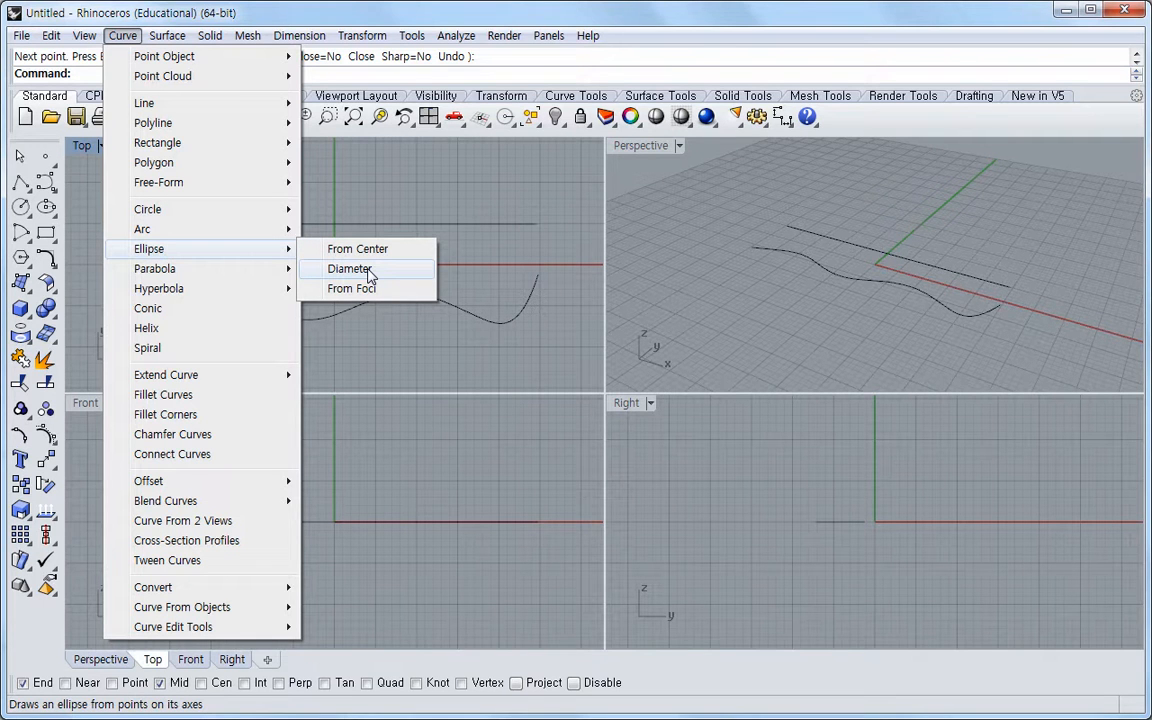
pyautogui.click(47, 208)
pyautogui.moveTo(97, 200); pyautogui.dragTo(131, 186)
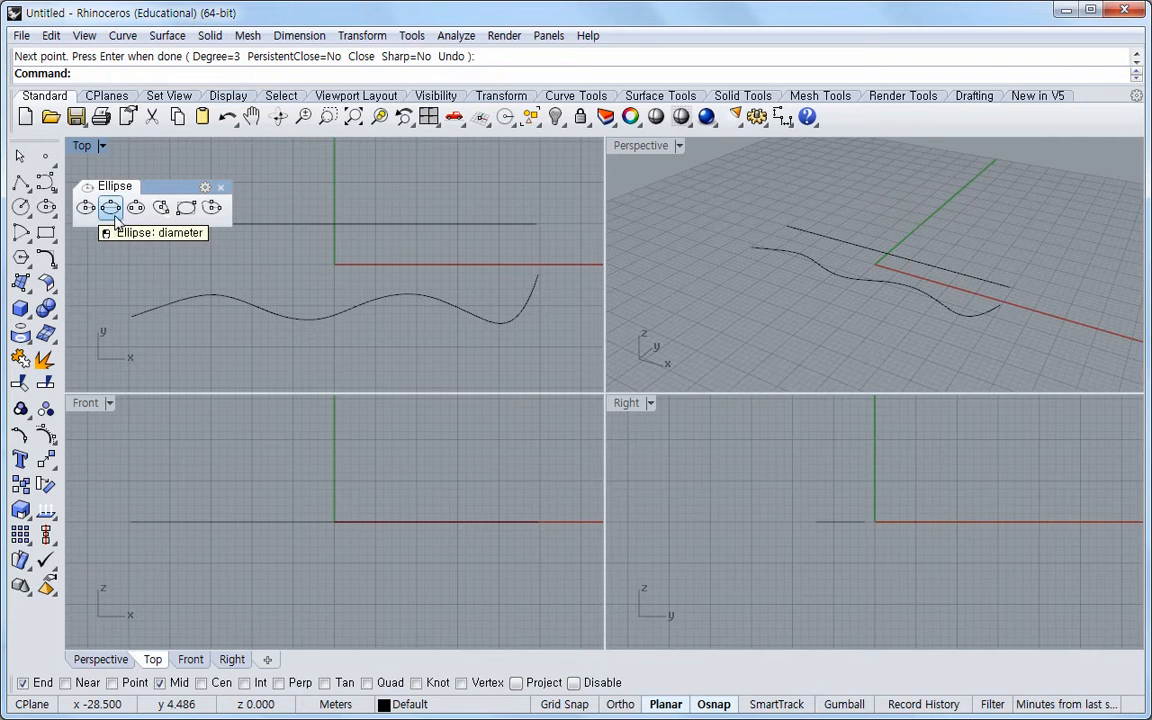
pyautogui.click(111, 208)
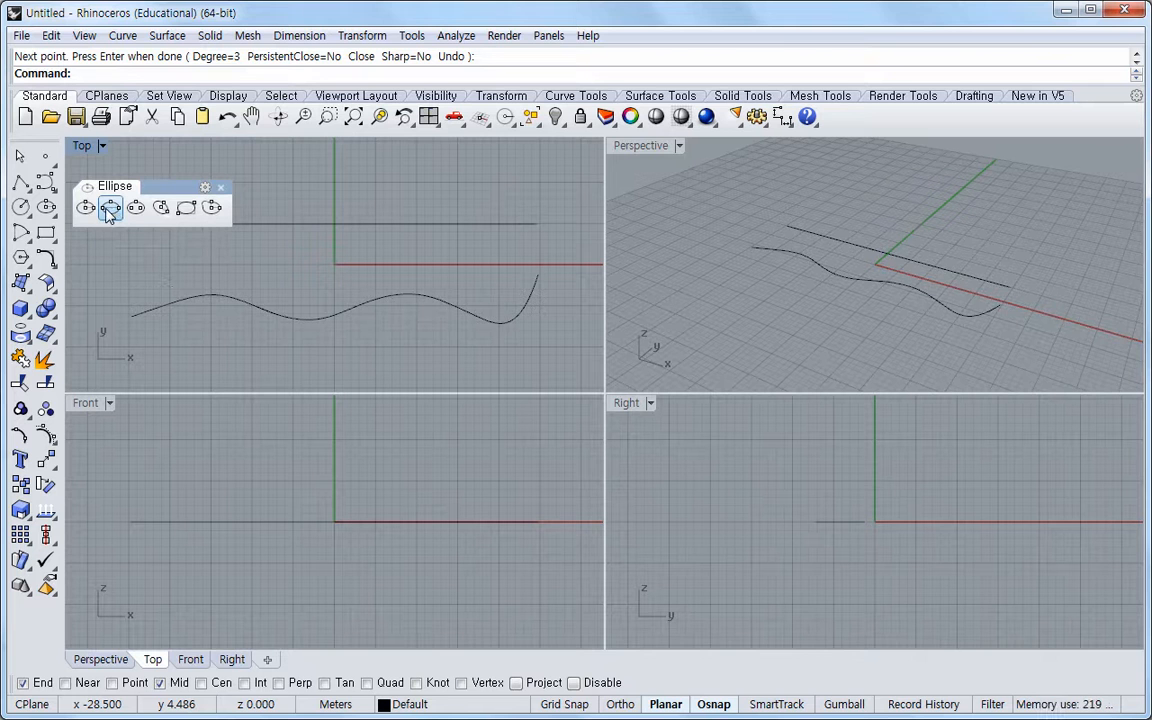
pyautogui.click(111, 208)
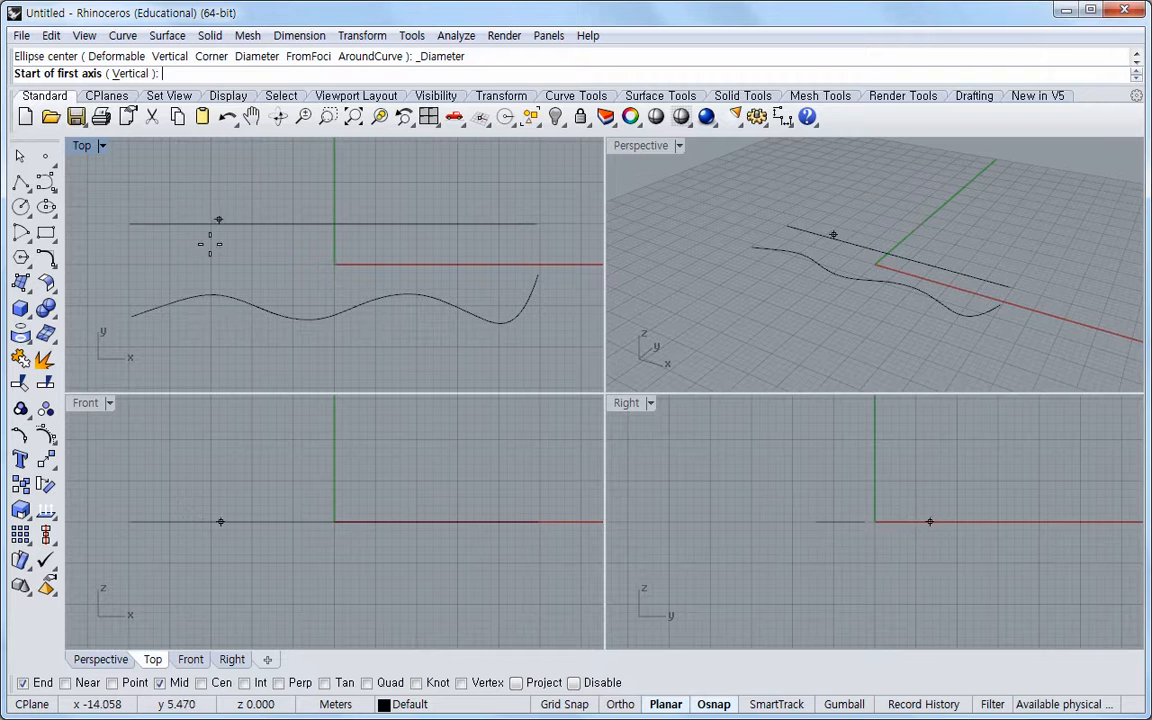
pyautogui.click(132, 224)
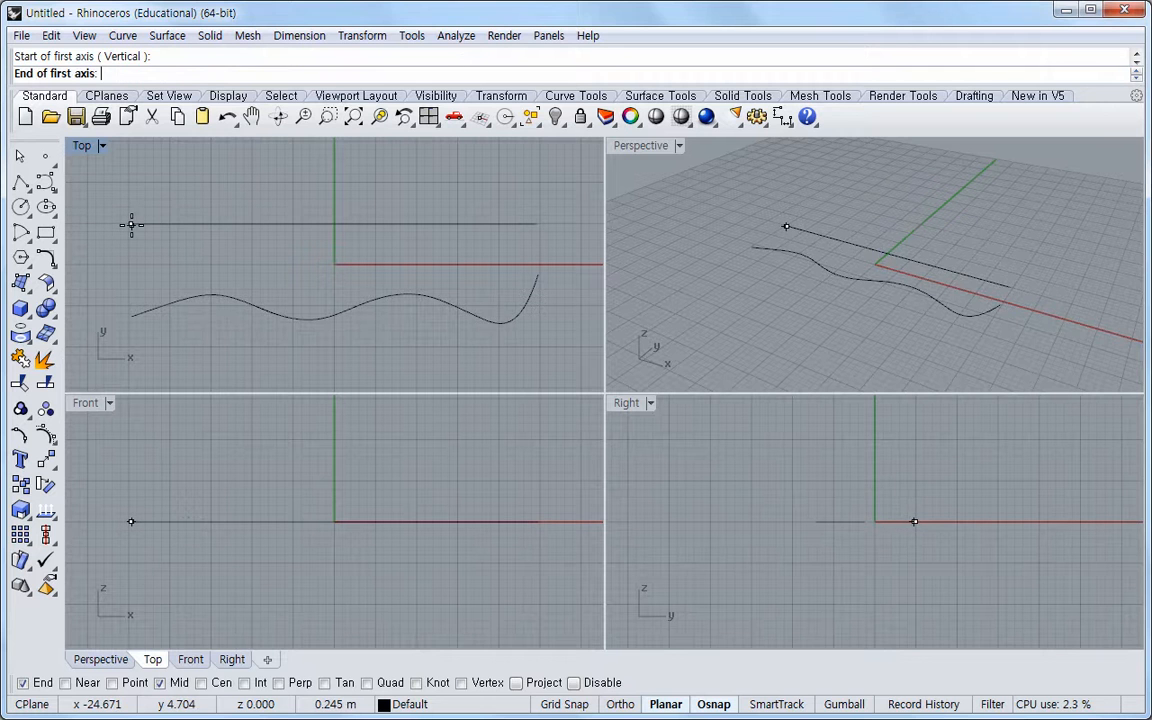
pyautogui.click(131, 299)
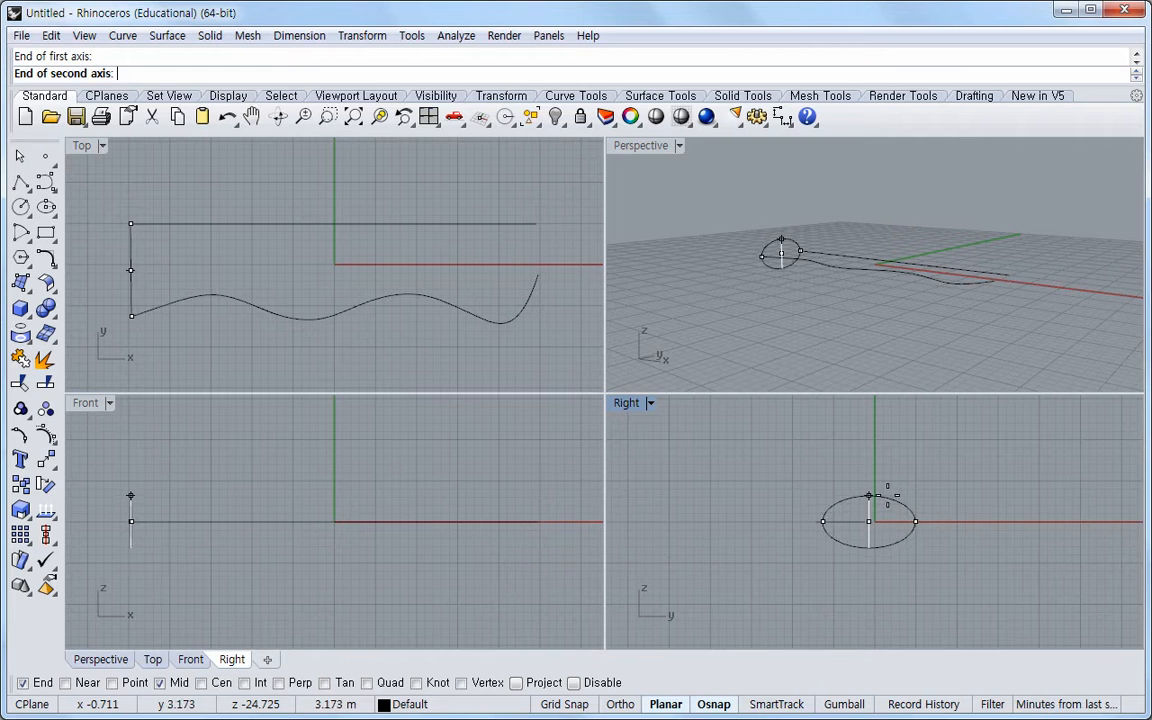
pyautogui.click(869, 499)
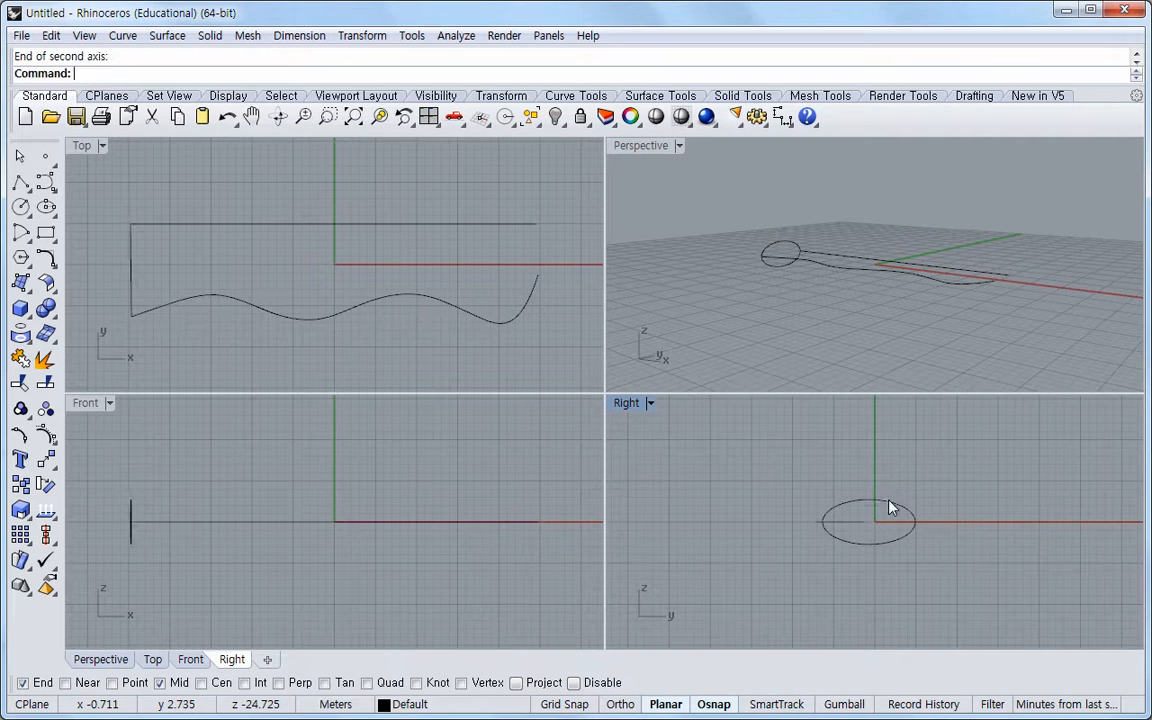
# Start a Sweep 2 Rails along the straight and wavy rails with the ellipse as cross-section, accepting the default seam.
pyautogui.moveTo(712, 337); pyautogui.dragTo(980, 337, button='right')
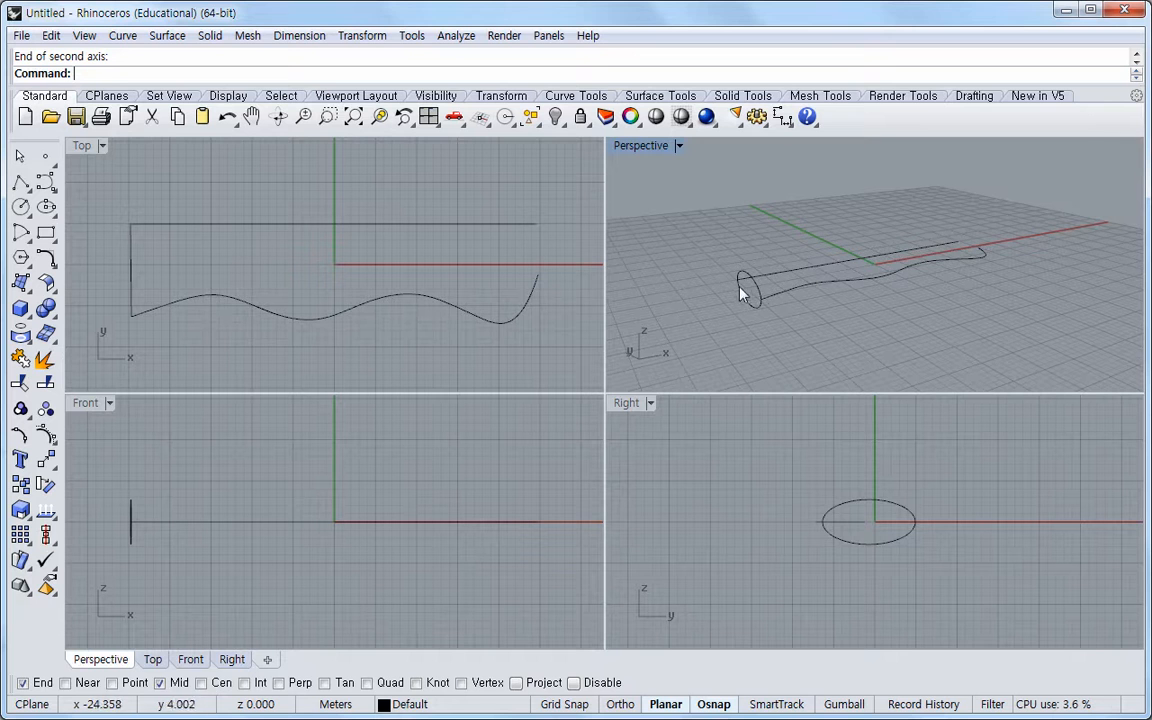
pyautogui.moveTo(769, 334); pyautogui.dragTo(697, 334, button='right')
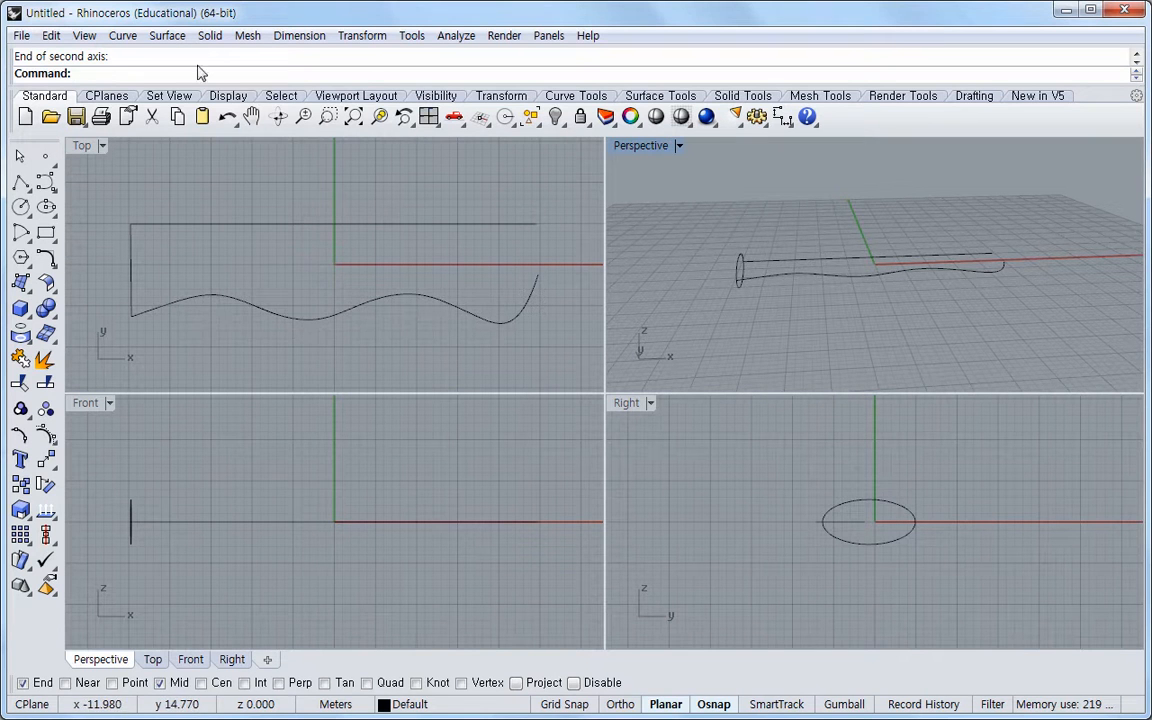
pyautogui.click(180, 37)
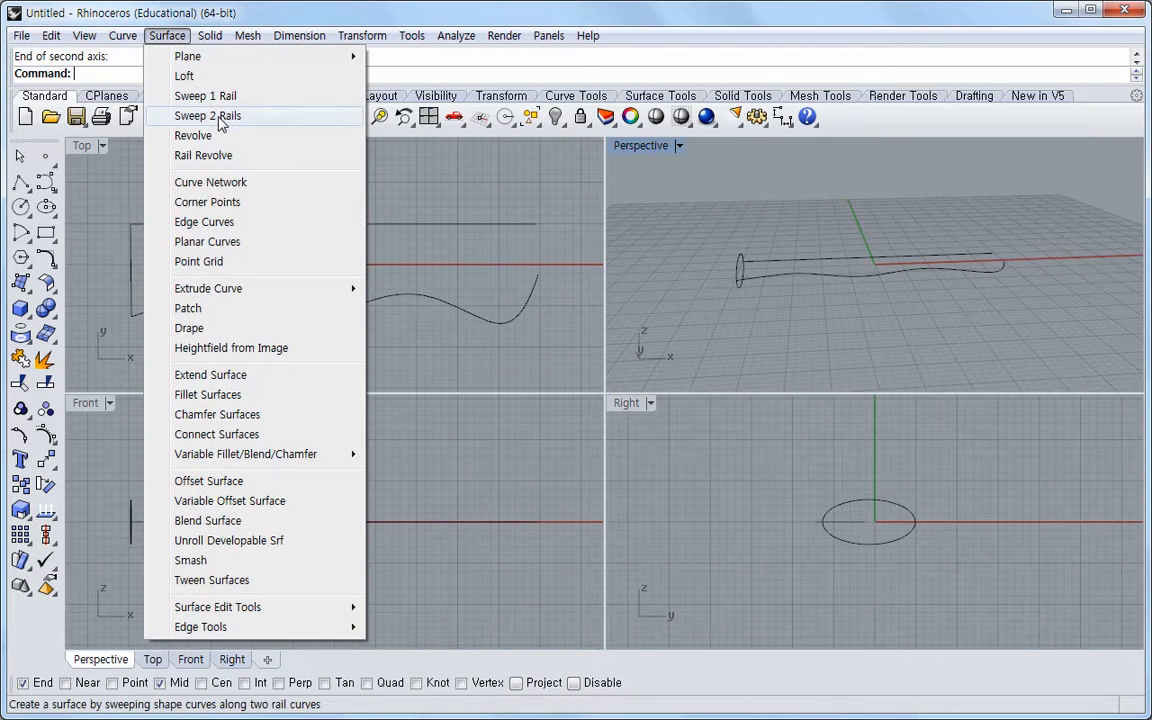
pyautogui.click(220, 117)
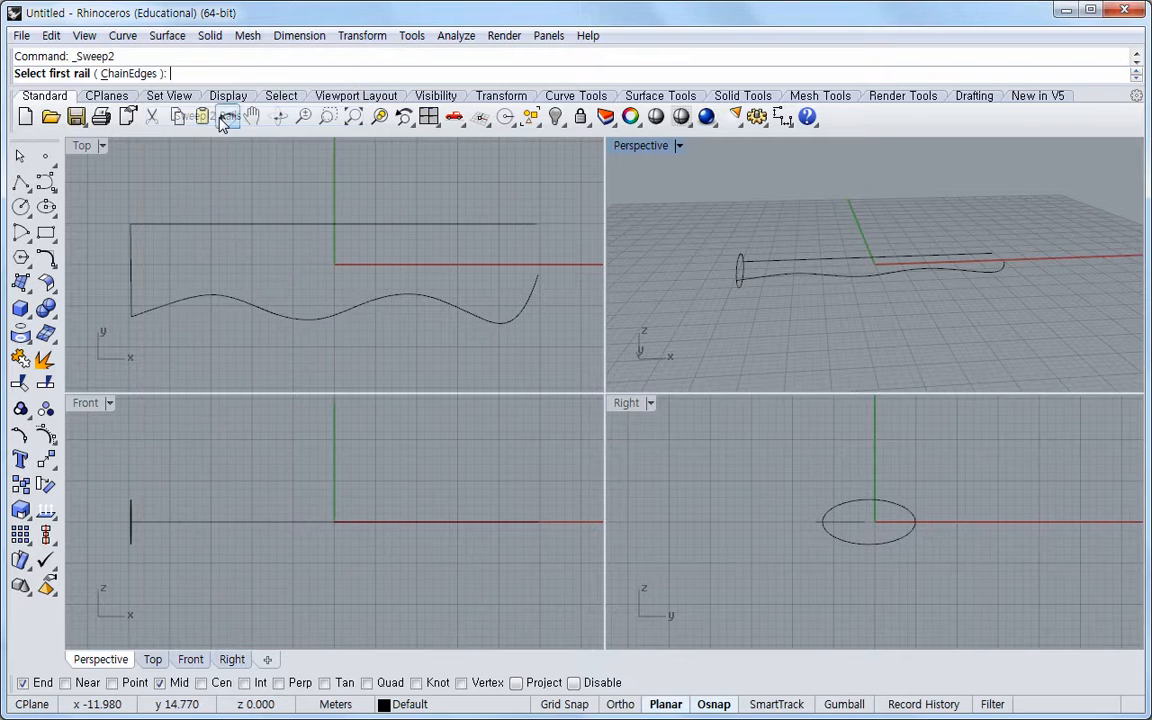
pyautogui.click(167, 226)
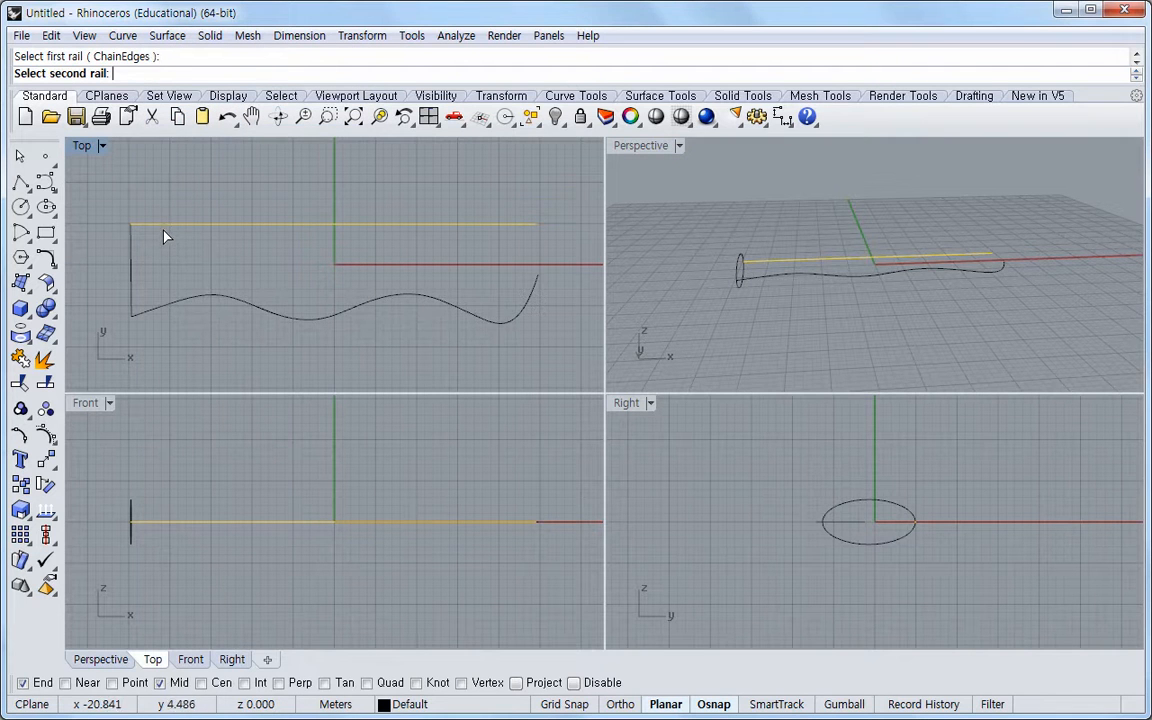
pyautogui.click(157, 315)
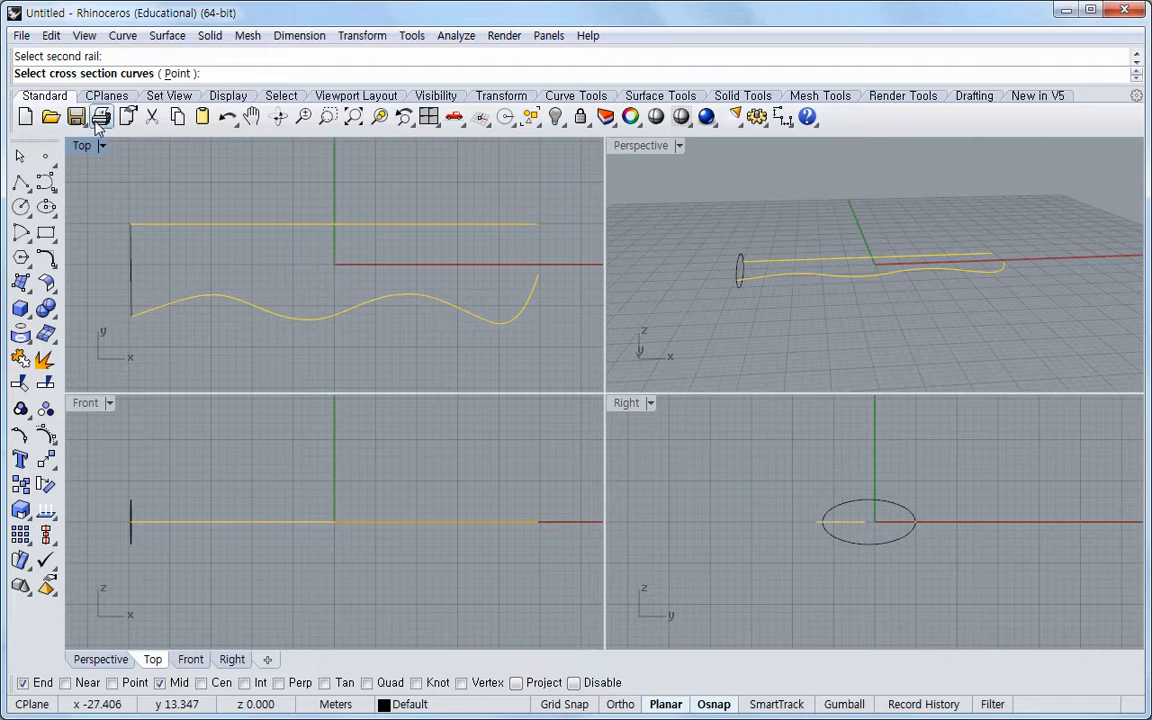
pyautogui.click(131, 272)
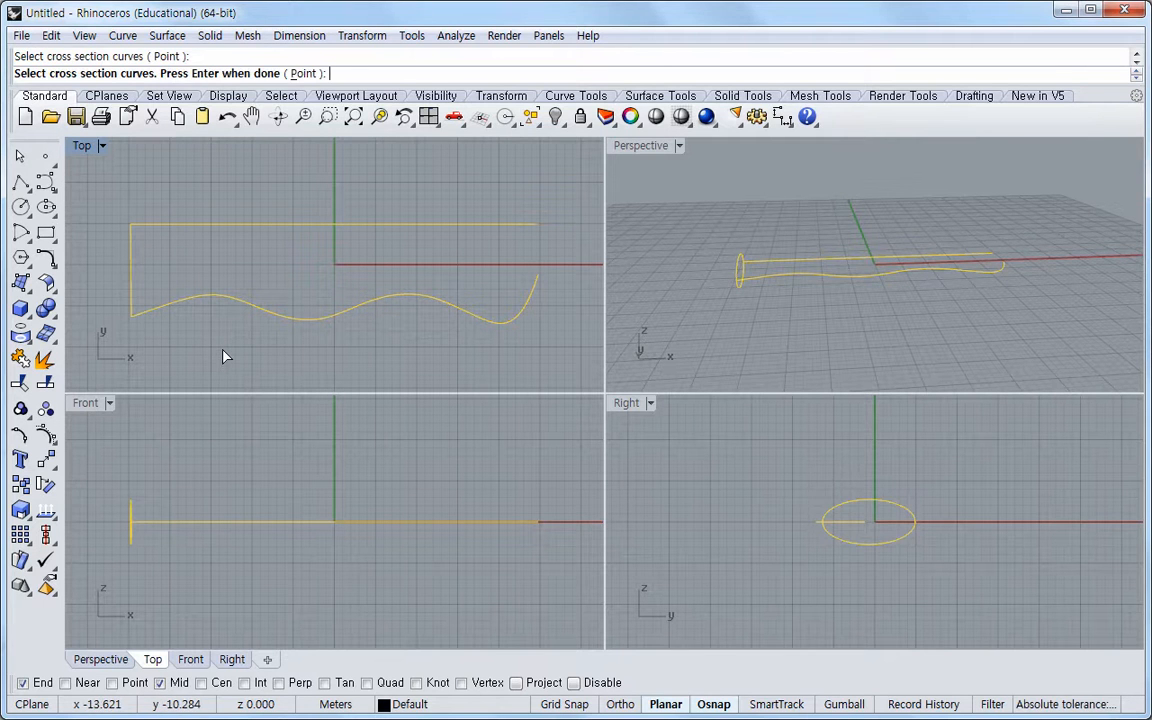
pyautogui.press('Return')
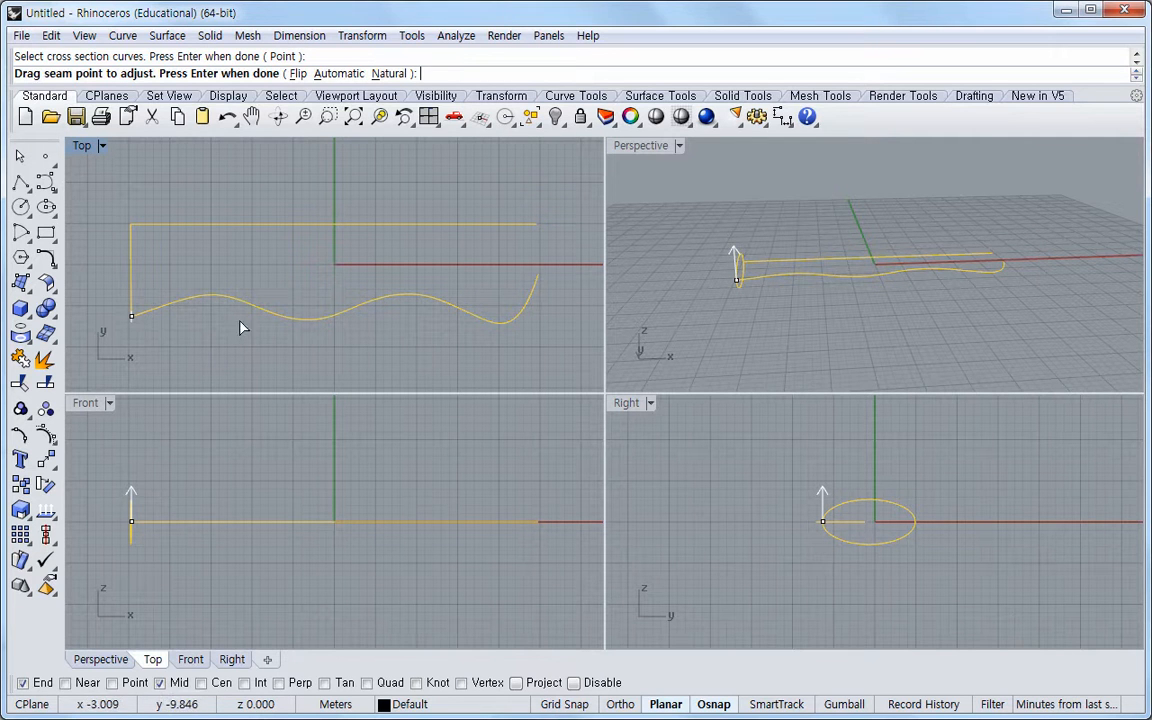
pyautogui.press('Return')
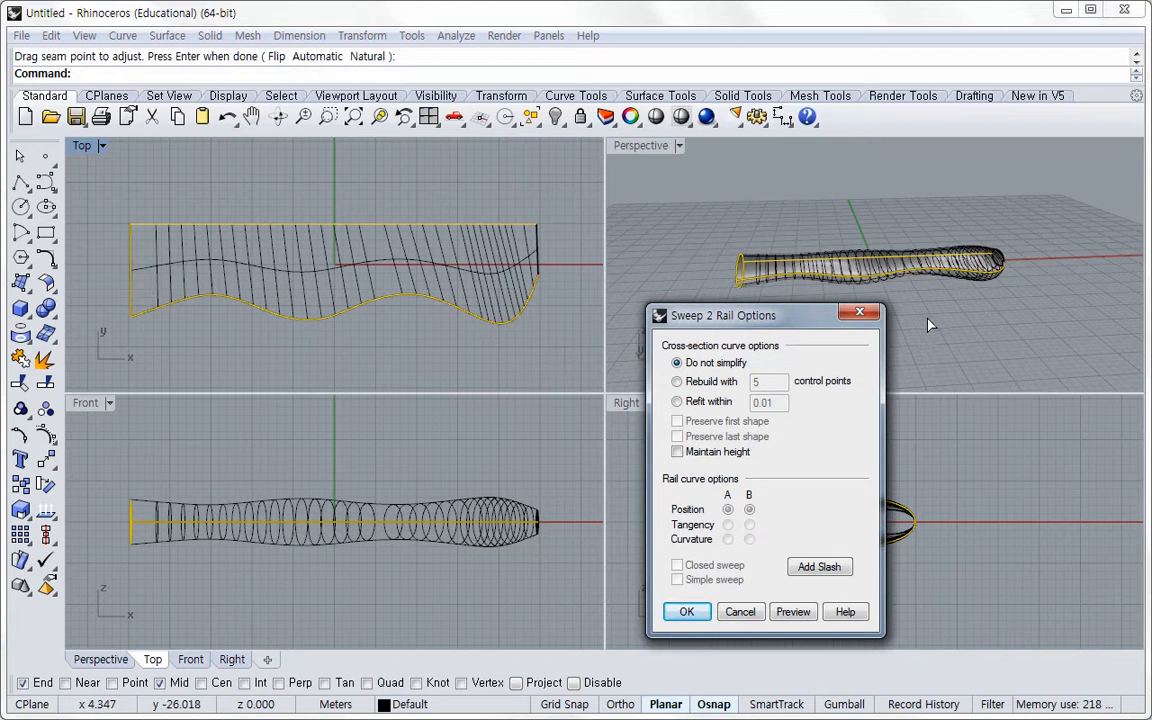
# Preview the two-rail sweep with Maintain height enabled, and preview it again with that option disabled.
pyautogui.moveTo(730, 315); pyautogui.dragTo(375, 247)
pyautogui.moveTo(836, 328); pyautogui.dragTo(890, 180, button='right')
pyautogui.moveTo(439, 250); pyautogui.dragTo(889, 325)
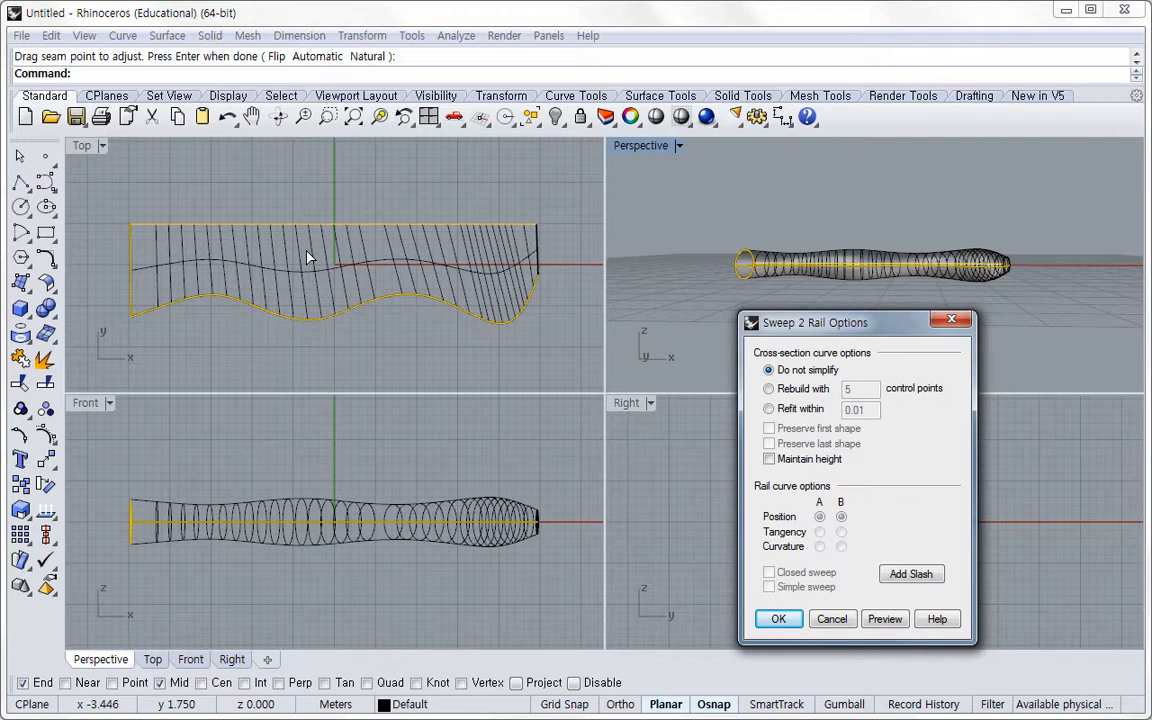
pyautogui.click(769, 459)
pyautogui.click(890, 620)
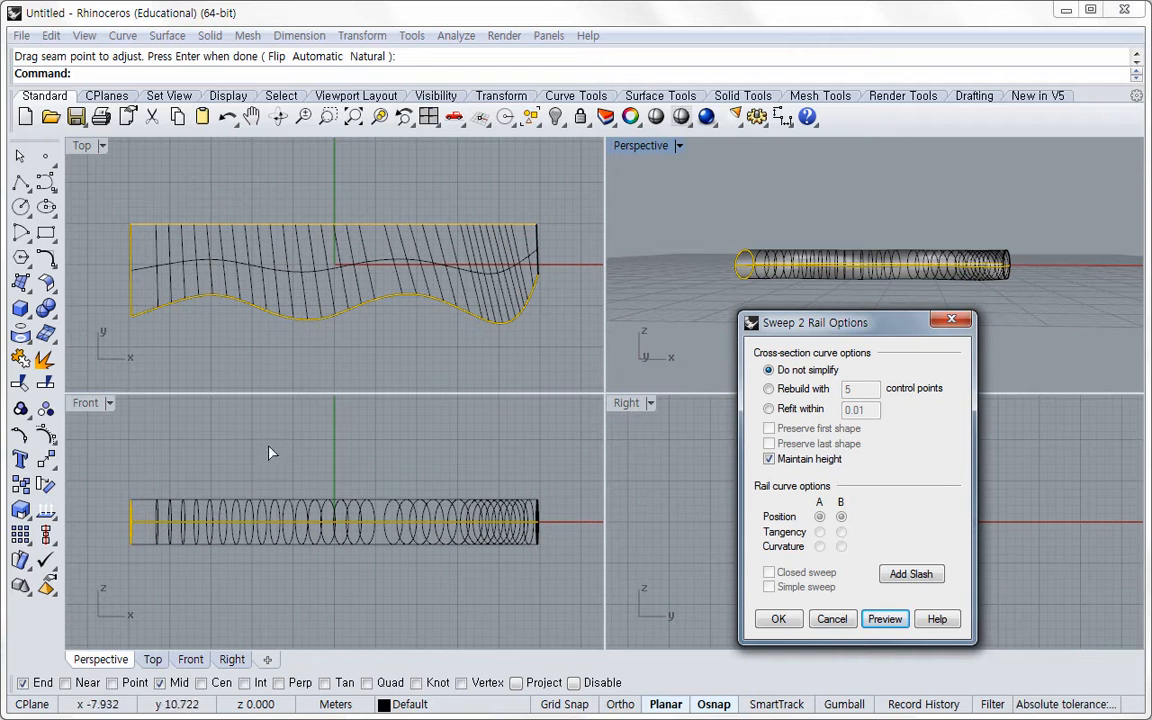
pyautogui.click(769, 459)
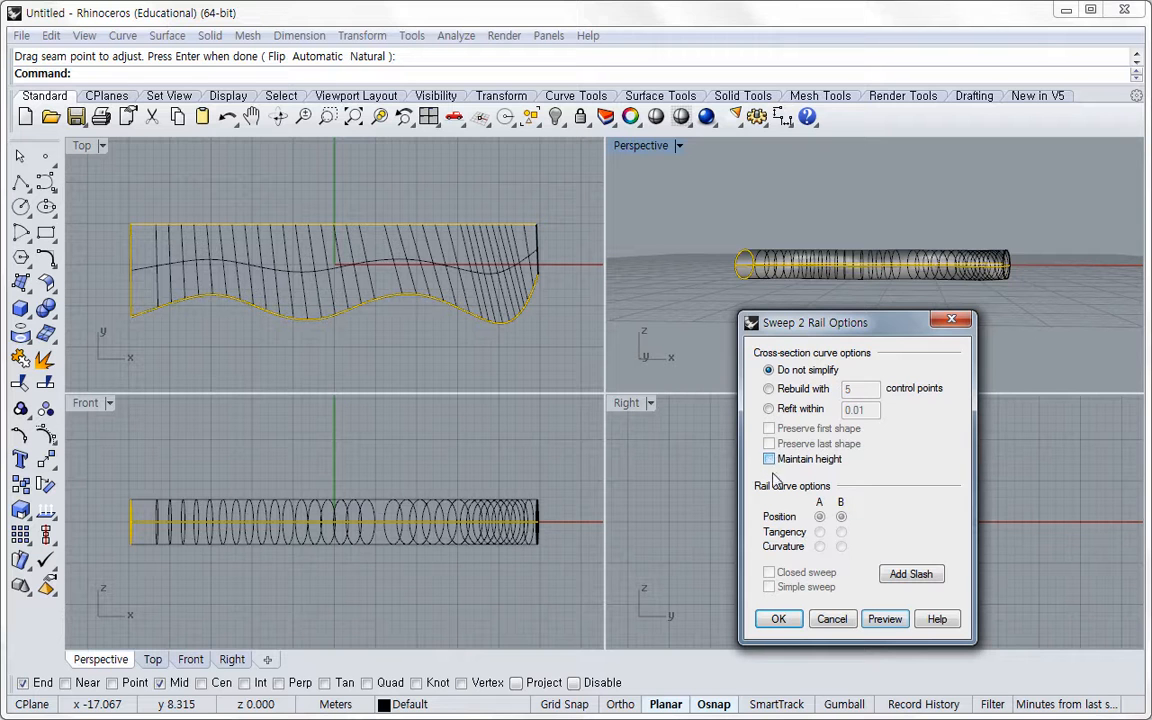
pyautogui.click(885, 619)
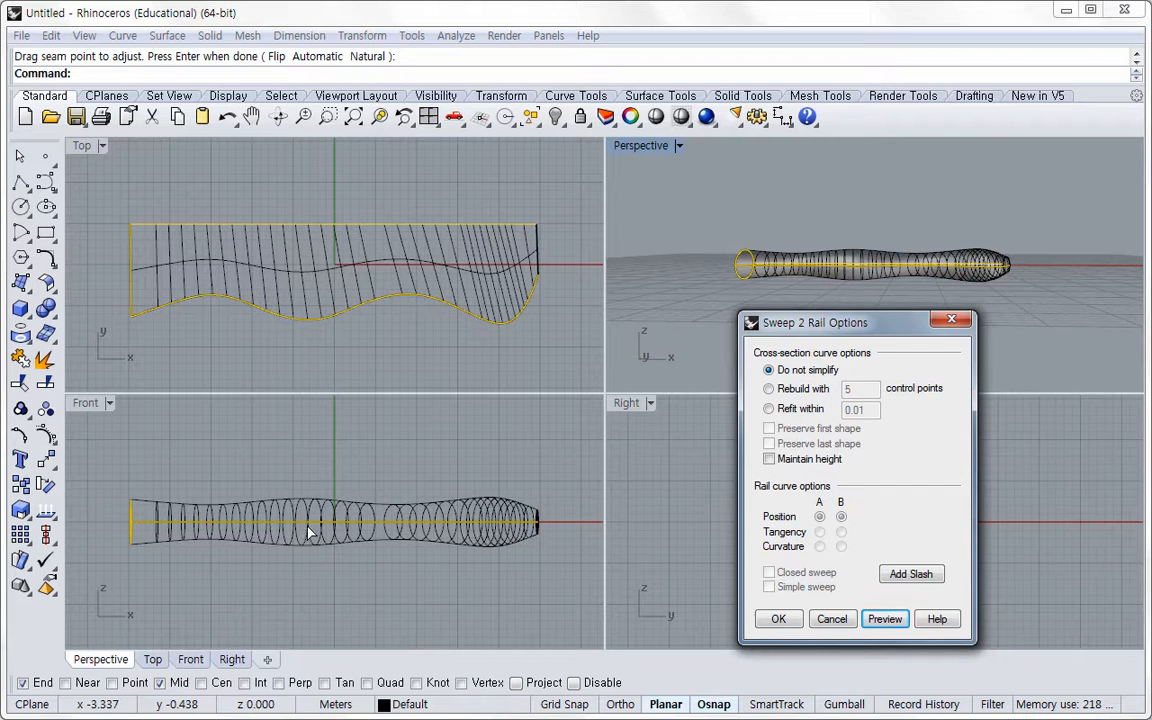
# Add three slashes joining the rails at the wavy rail's middle dip, past its second crest and at its last dip, and create the sweep.
pyautogui.moveTo(748, 258); pyautogui.dragTo(783, 273, button='right')
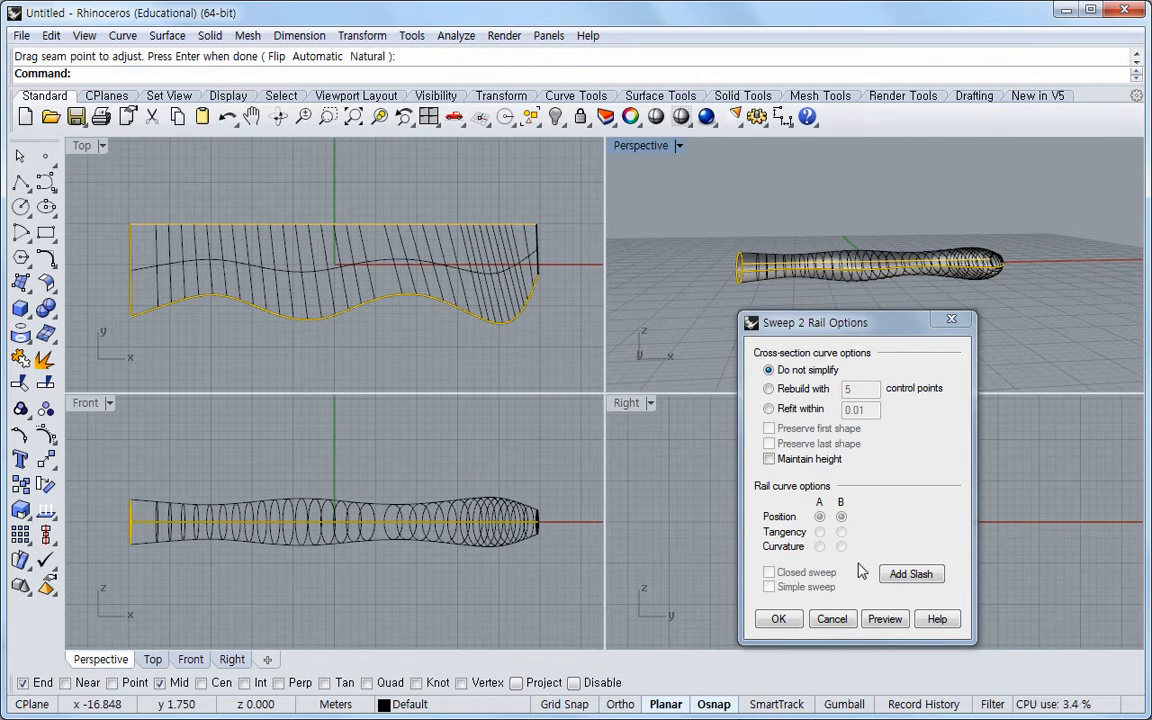
pyautogui.click(925, 579)
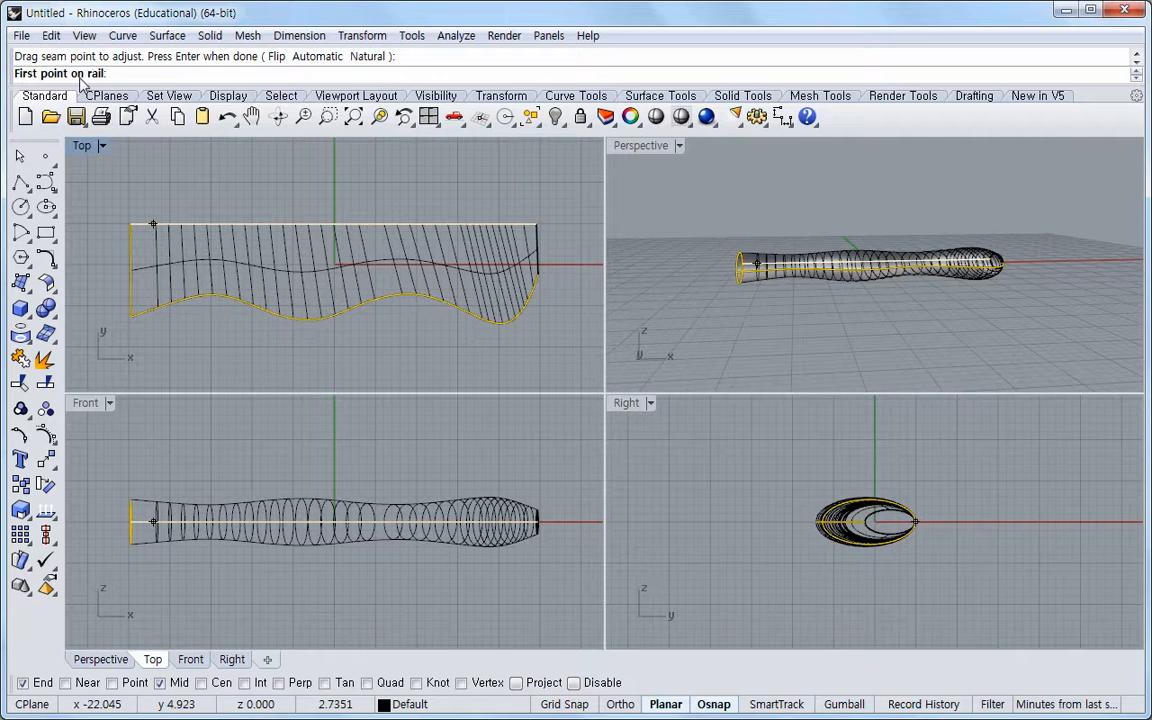
pyautogui.click(310, 224)
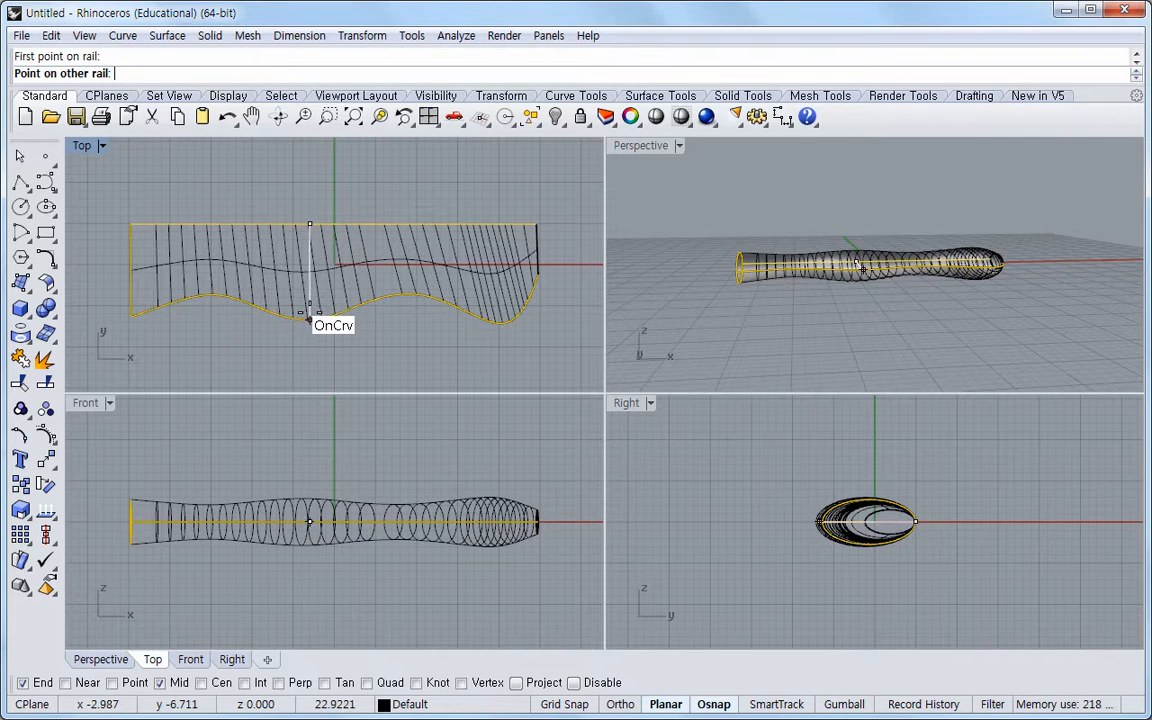
pyautogui.click(309, 317)
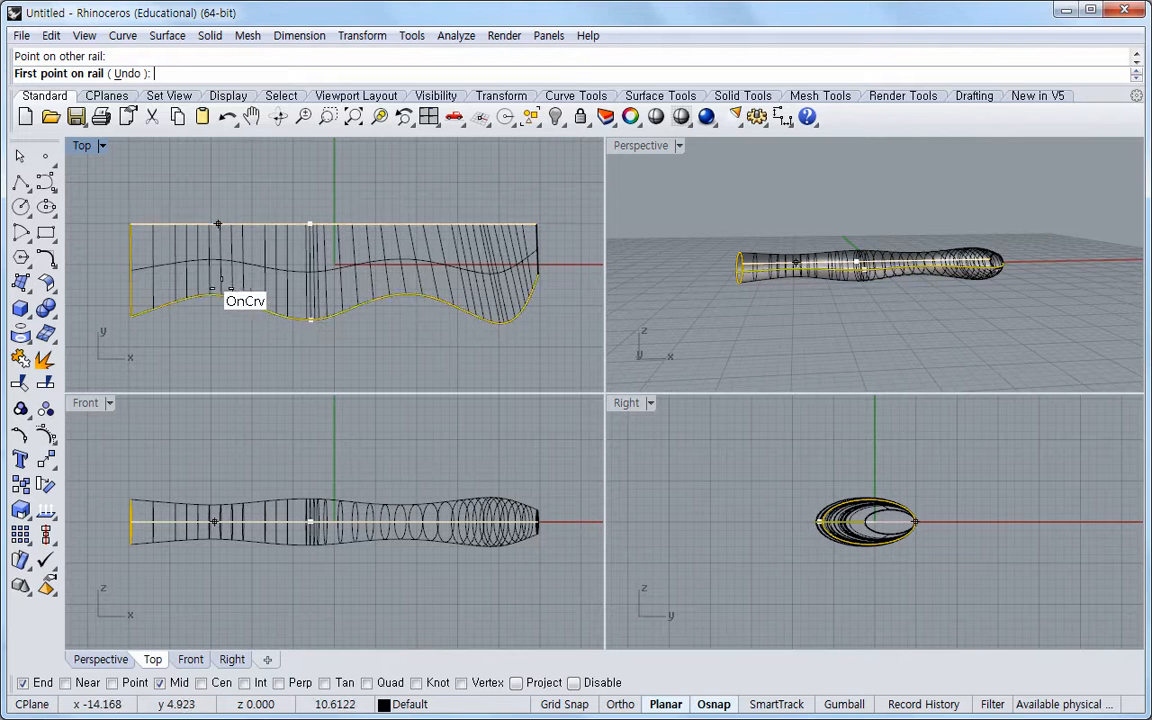
pyautogui.click(447, 224)
pyautogui.click(446, 301)
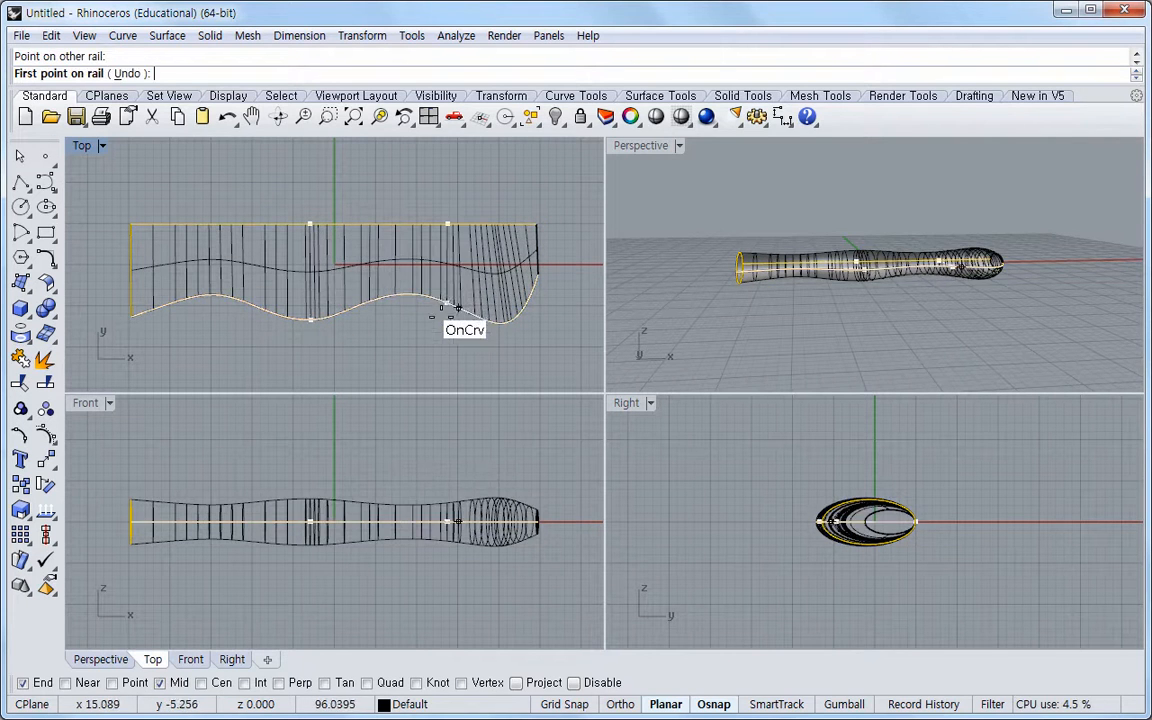
pyautogui.click(506, 228)
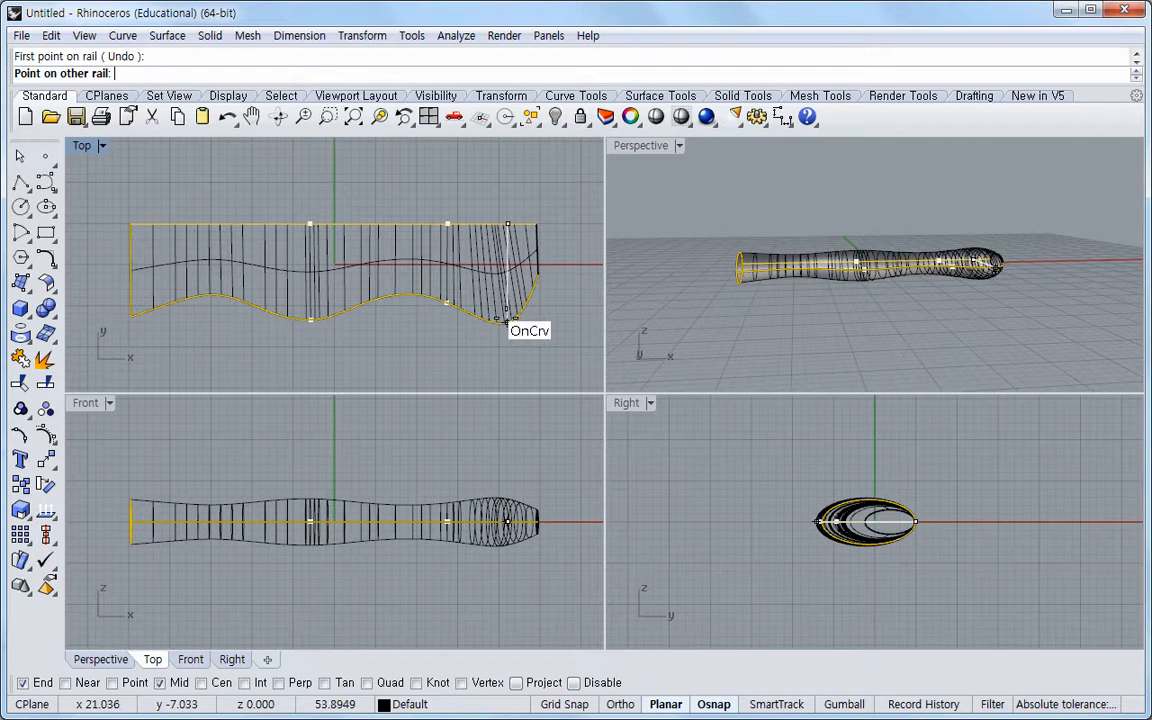
pyautogui.click(506, 320)
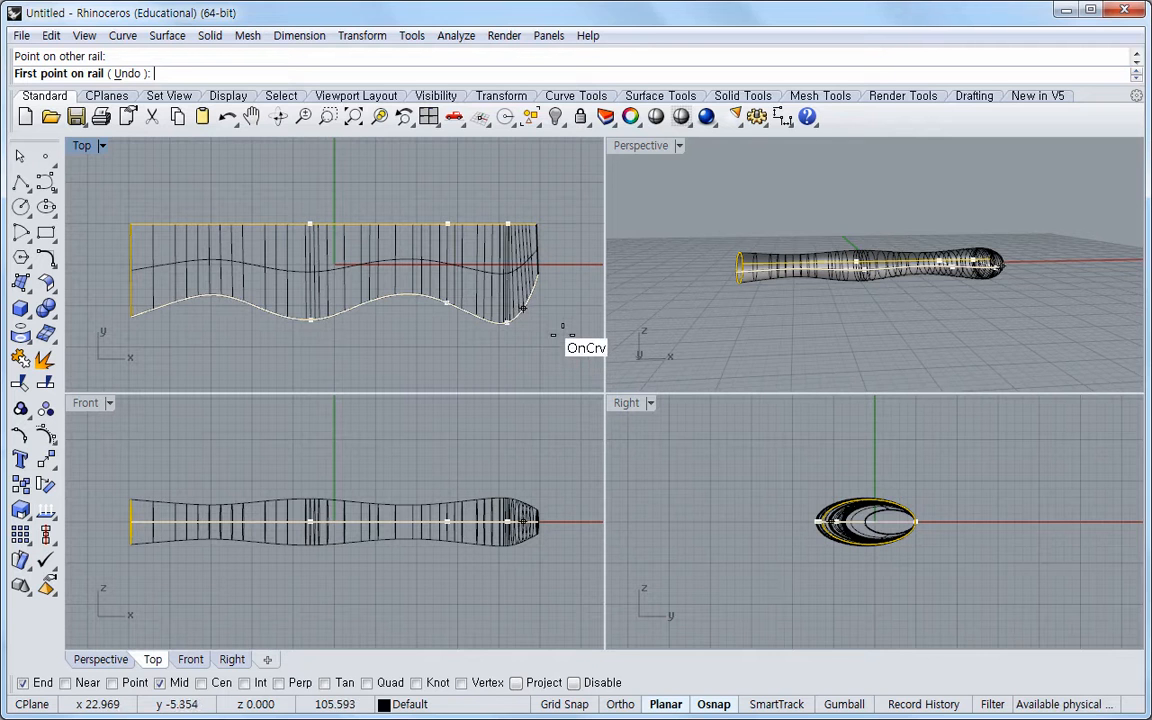
pyautogui.press('Return')
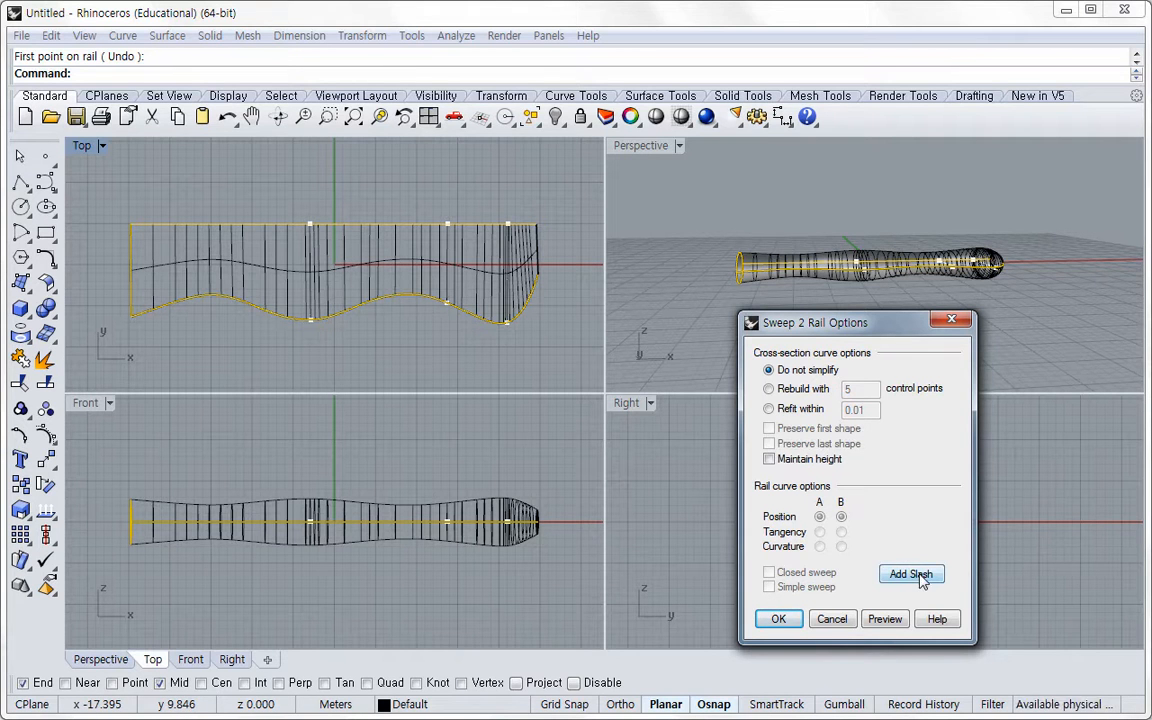
pyautogui.click(779, 619)
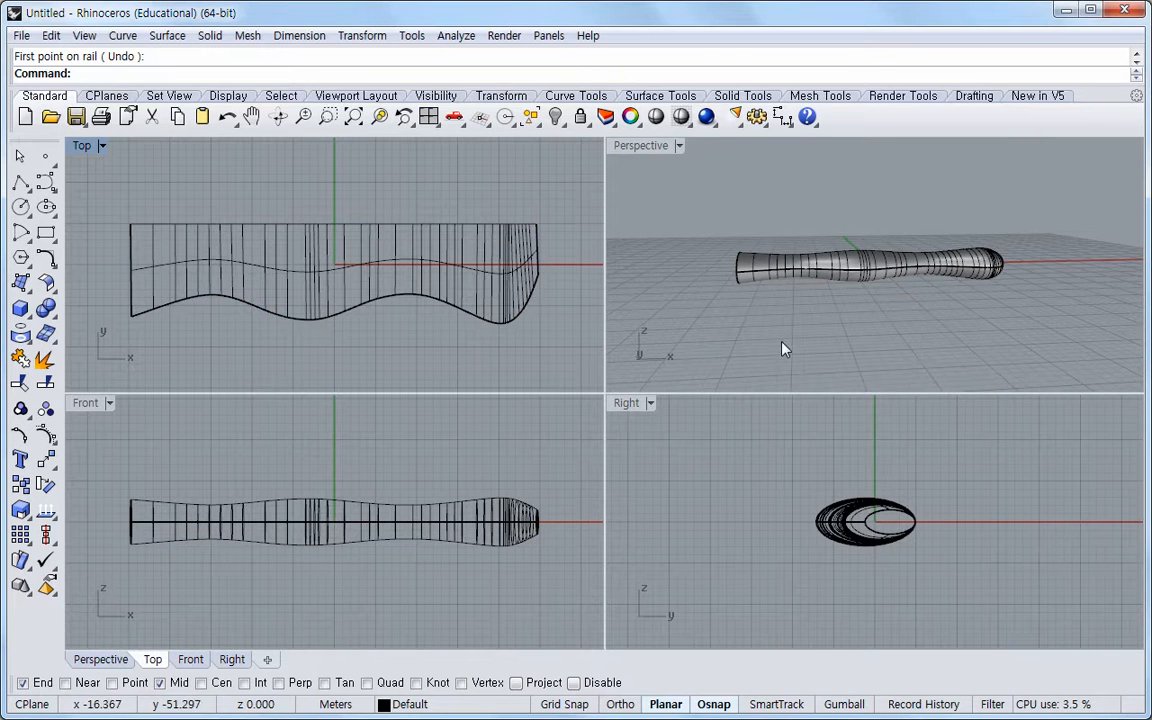
# Delete the swept tube together with its straight rail, wavy rail and elliptical cross-section.
pyautogui.doubleClick(638, 145)
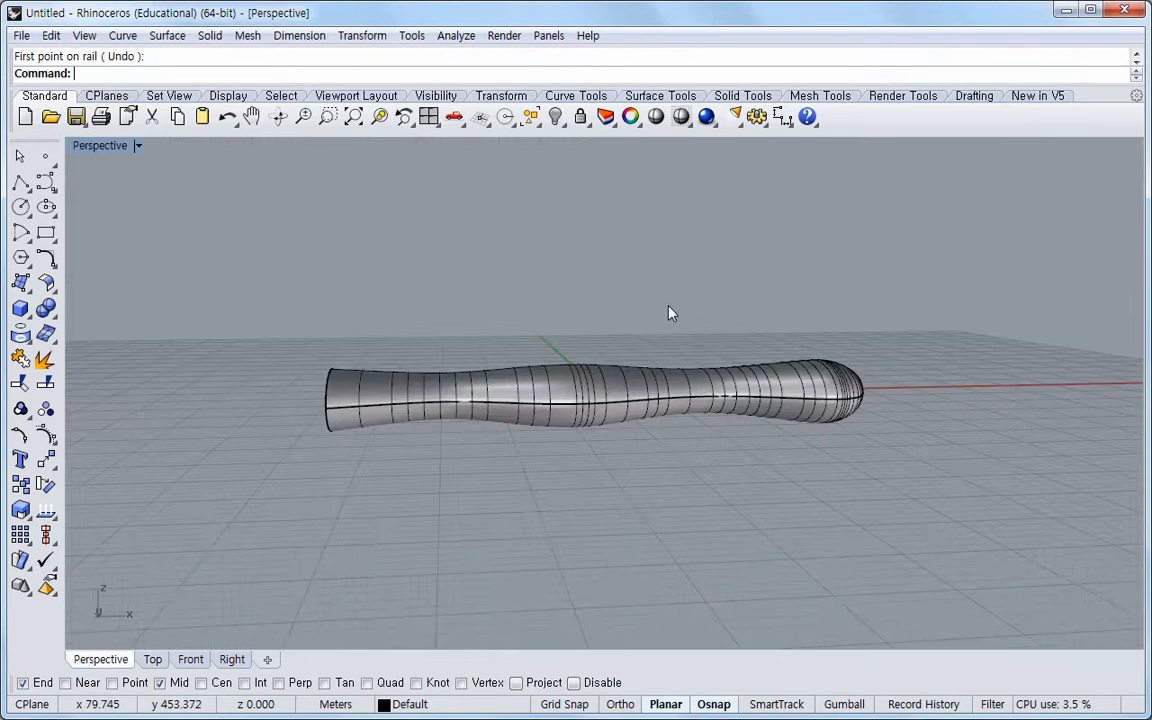
pyautogui.moveTo(710, 455); pyautogui.dragTo(476, 387, button='right')
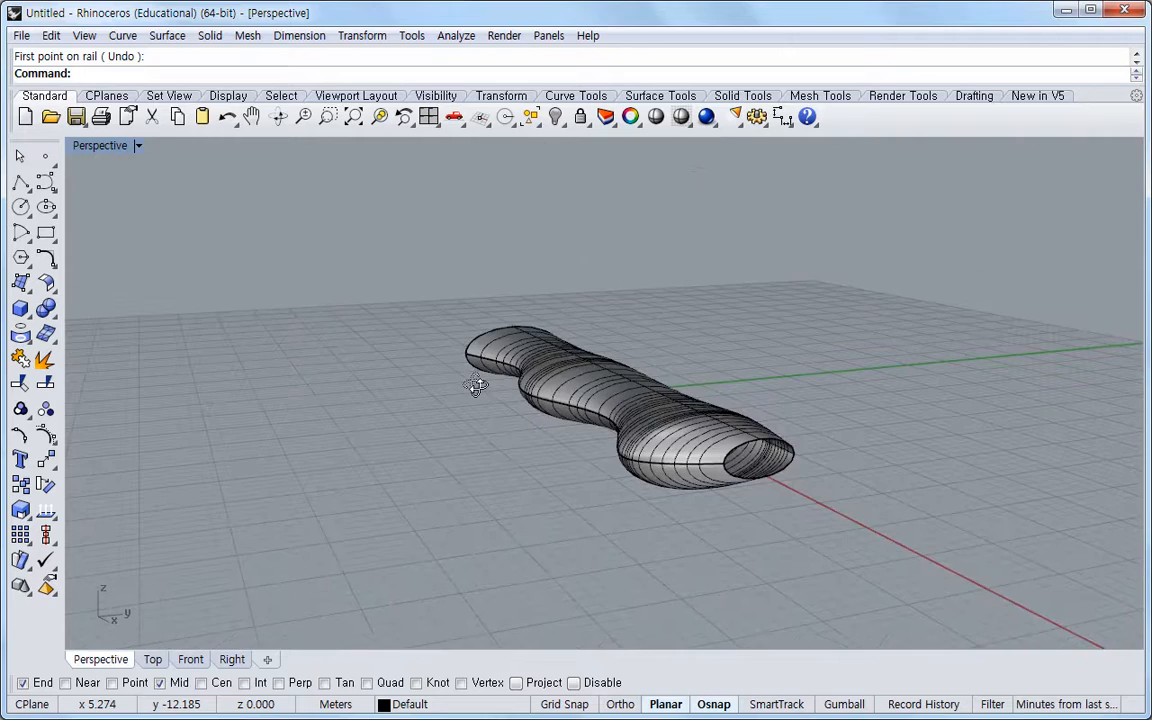
pyautogui.moveTo(617, 491); pyautogui.dragTo(705, 535, button='right')
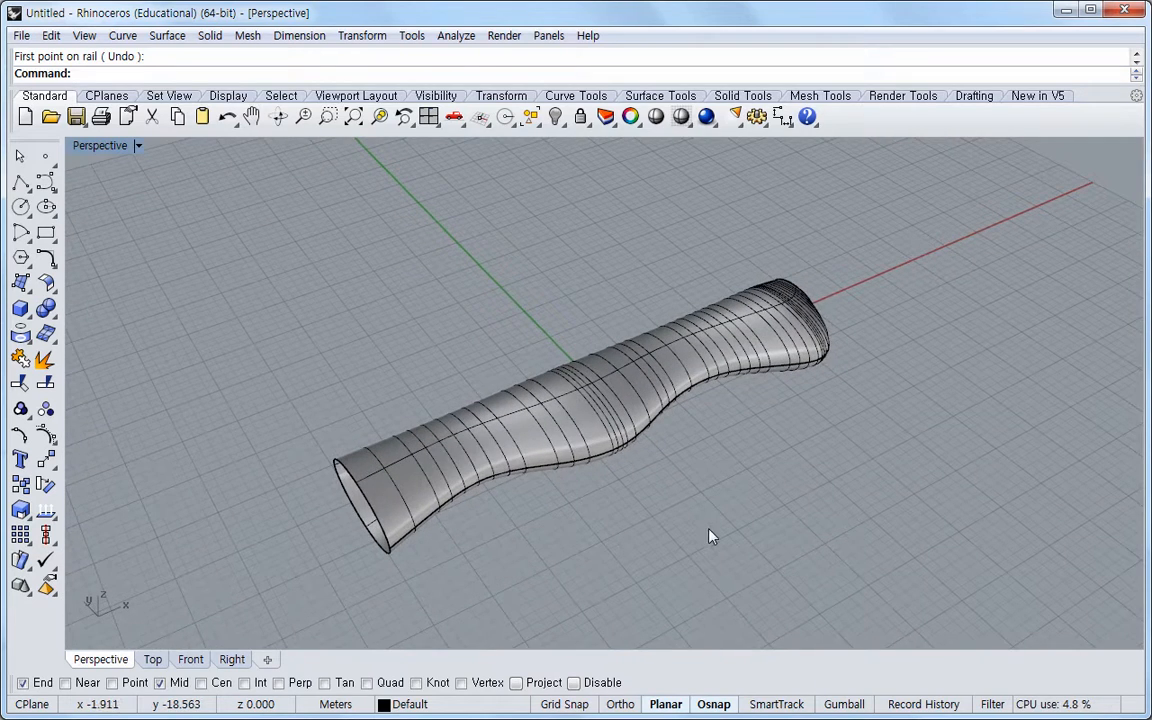
pyautogui.doubleClick(108, 147)
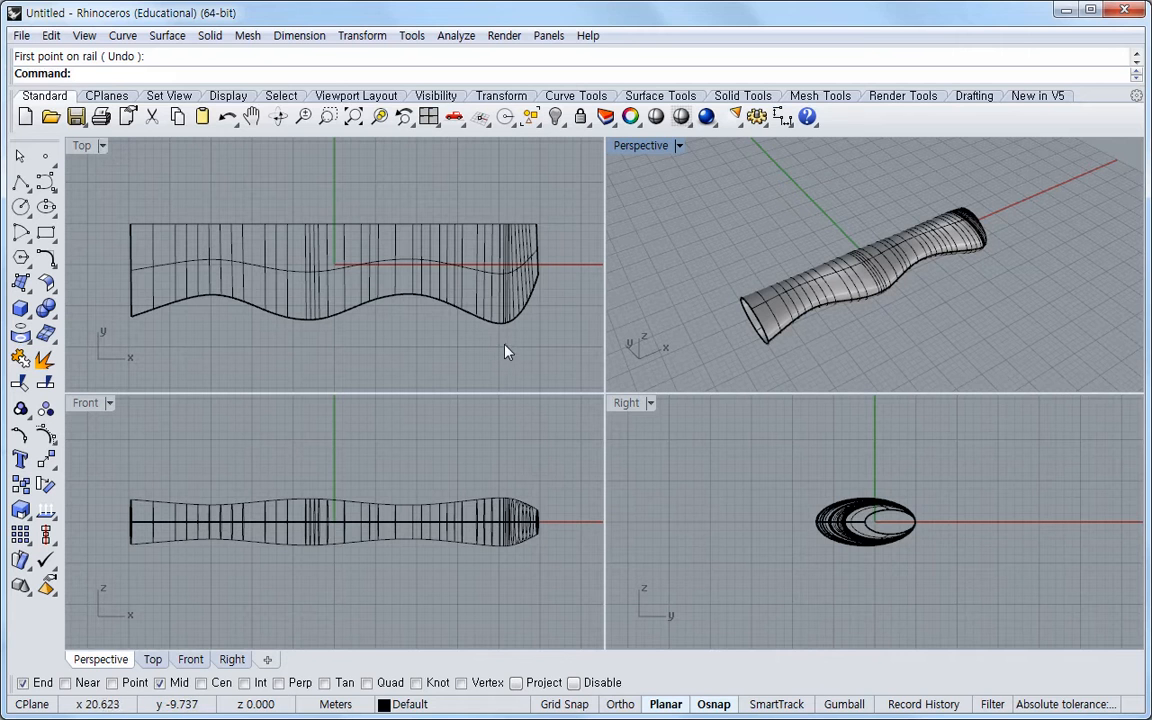
pyautogui.hotkey('ctrl', 'a')
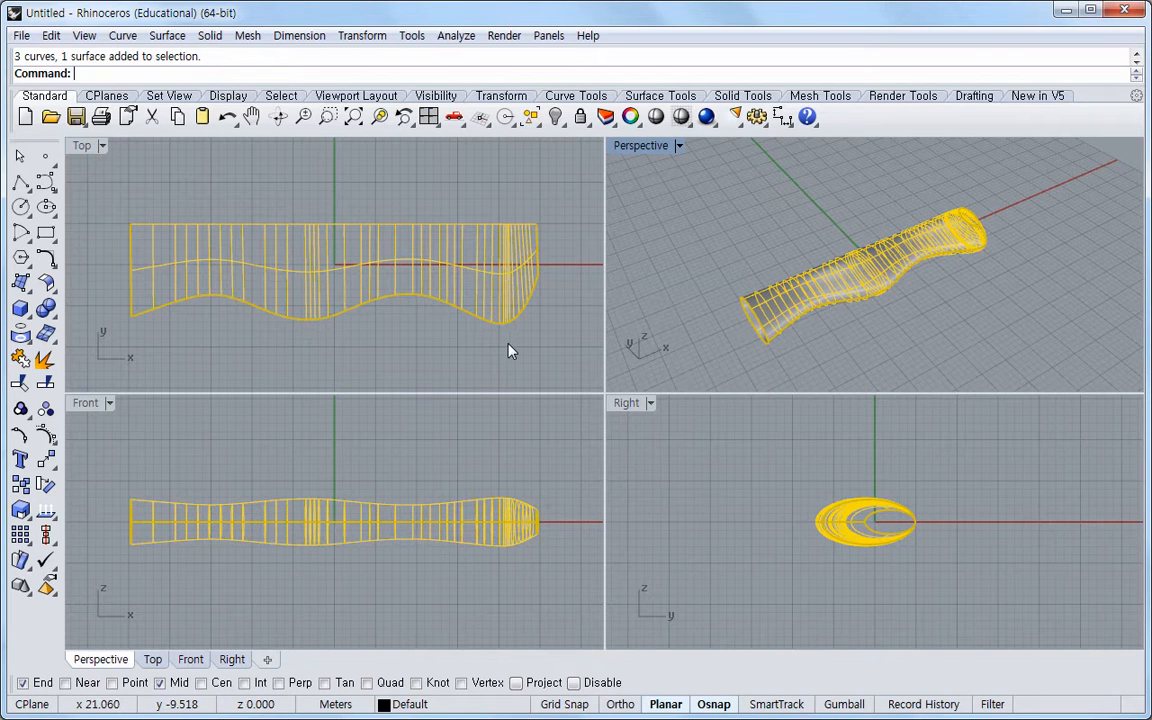
pyautogui.press('Delete')
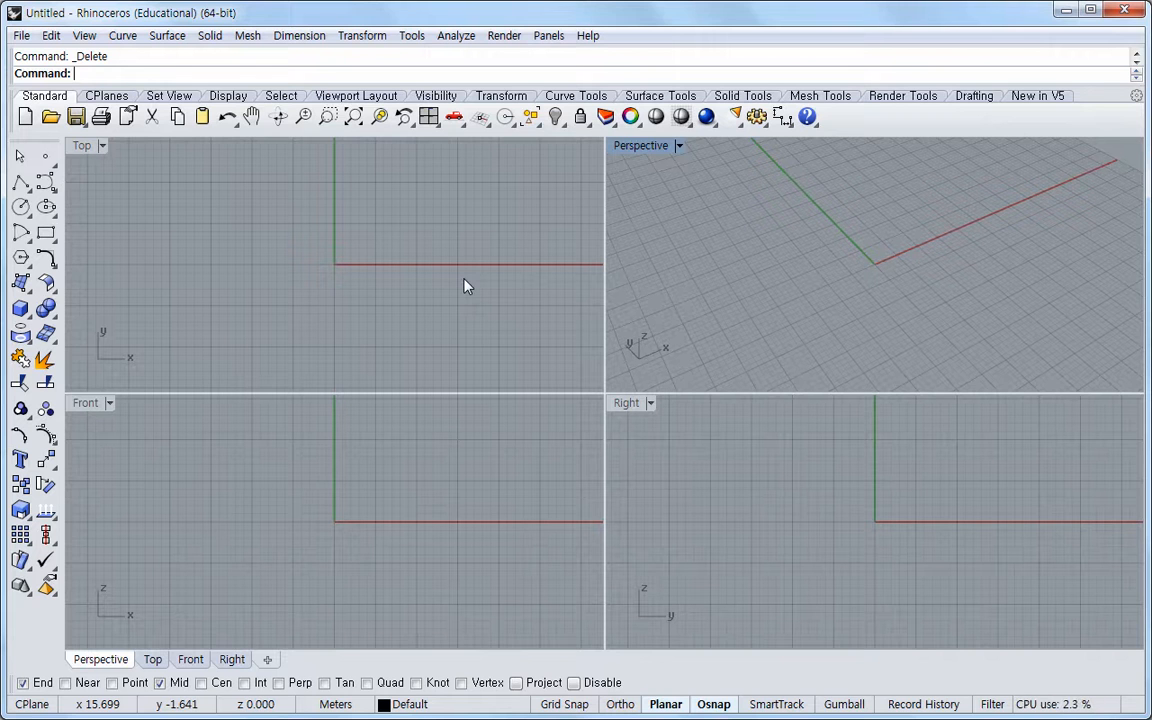
# Draw a straight vertical interpolated curve about 19.6 m long in the Top view with Ortho, at about x -10.
pyautogui.click(50, 185)
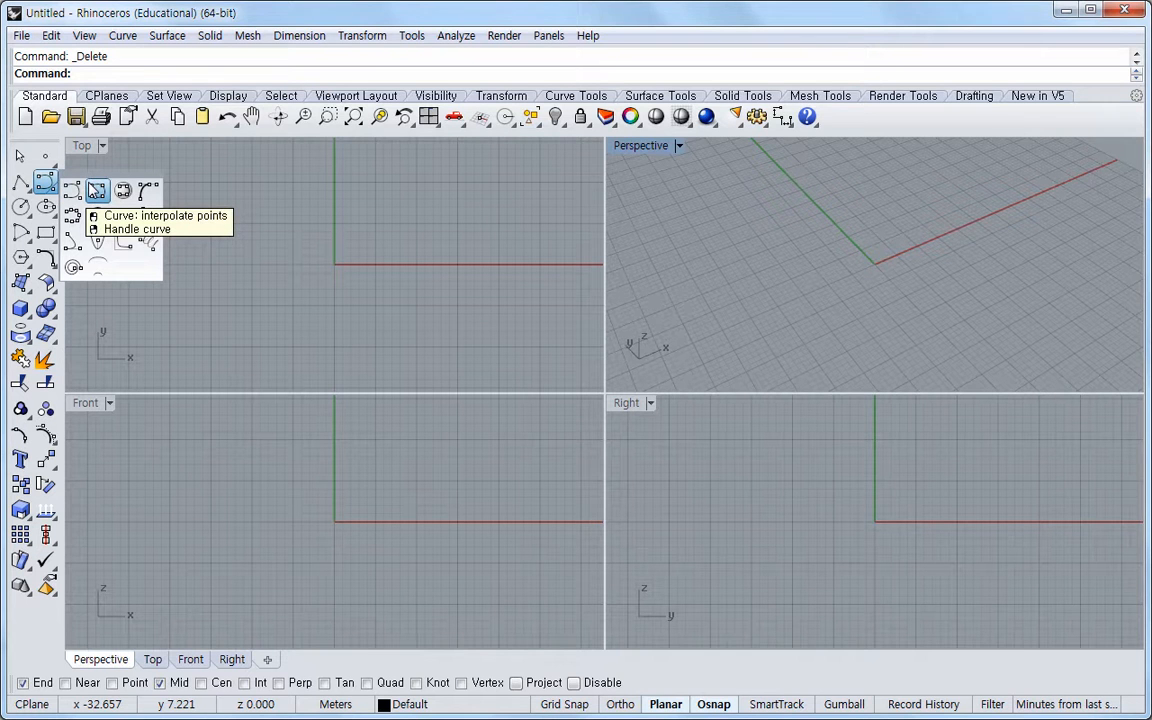
pyautogui.click(96, 190)
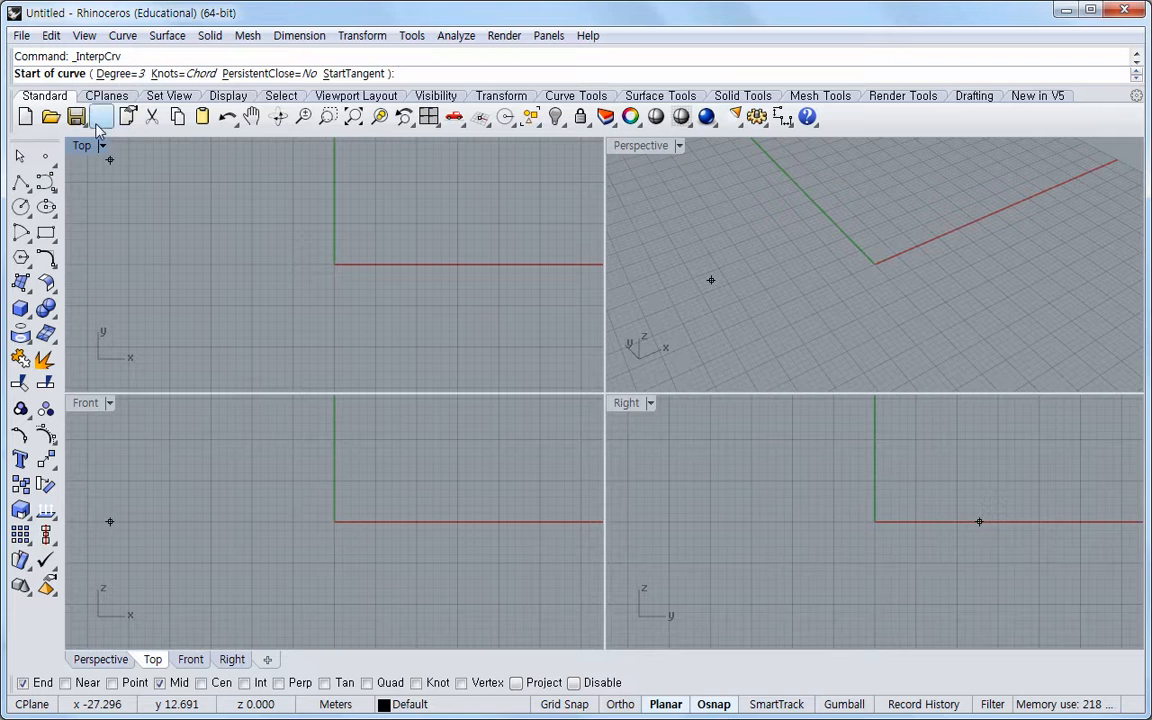
pyautogui.click(253, 183)
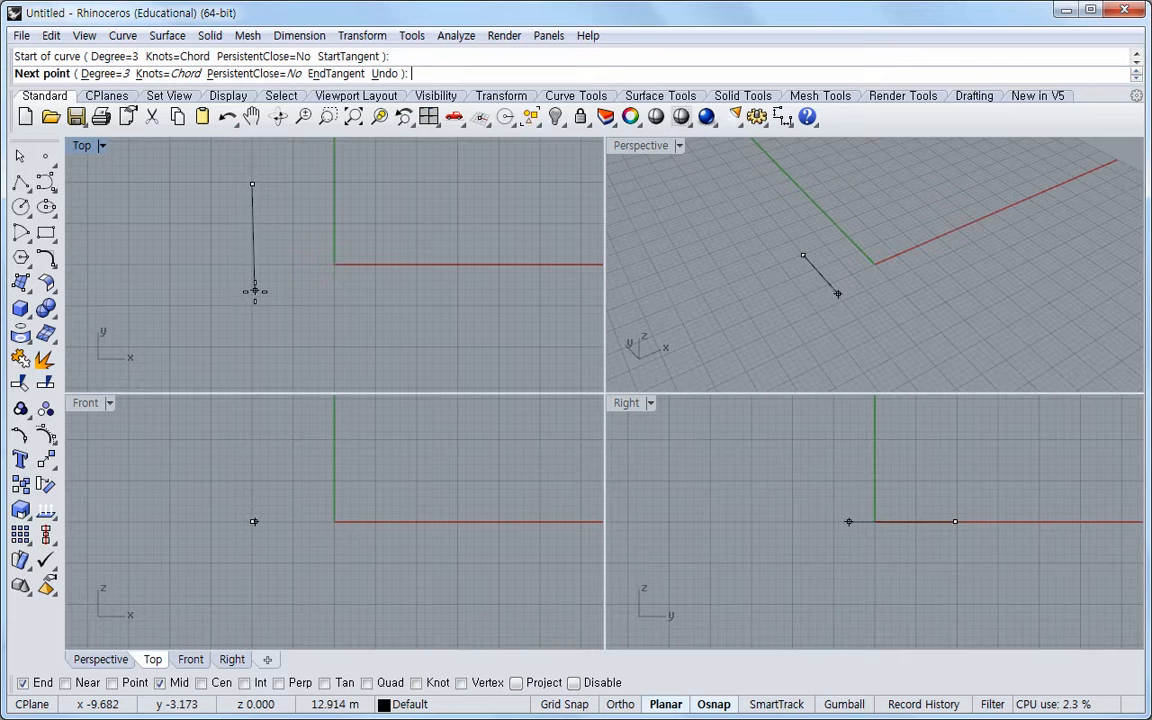
pyautogui.press('F8')
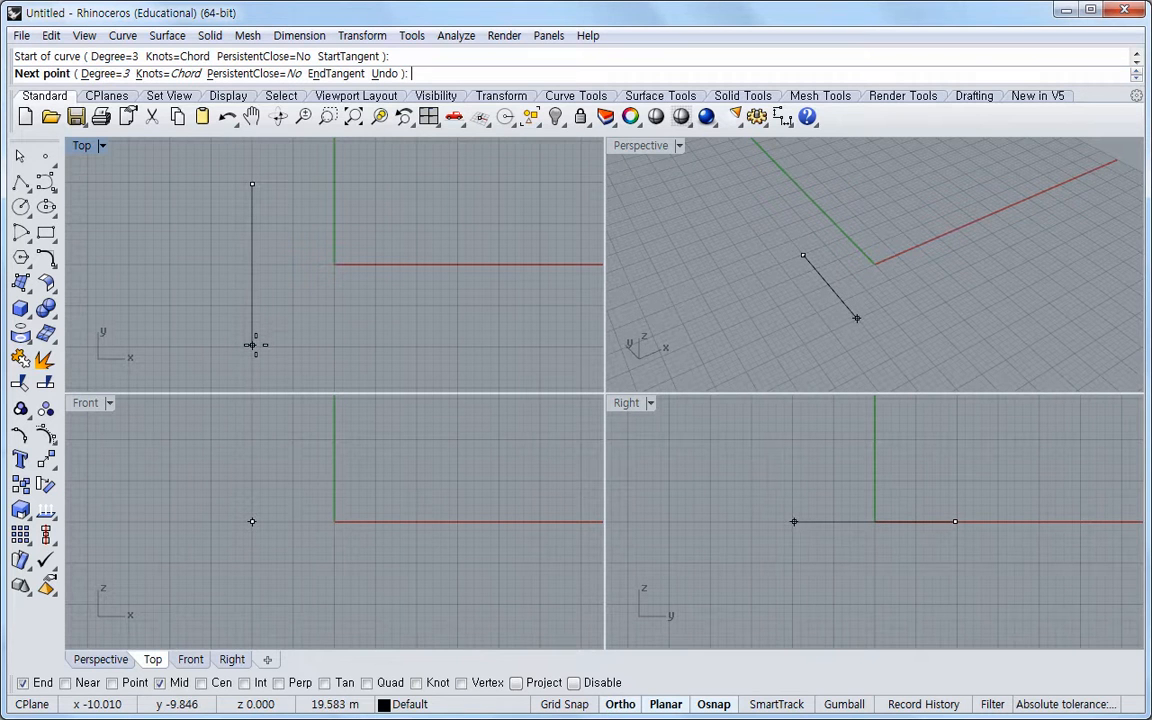
pyautogui.click(252, 345)
pyautogui.press('F8')
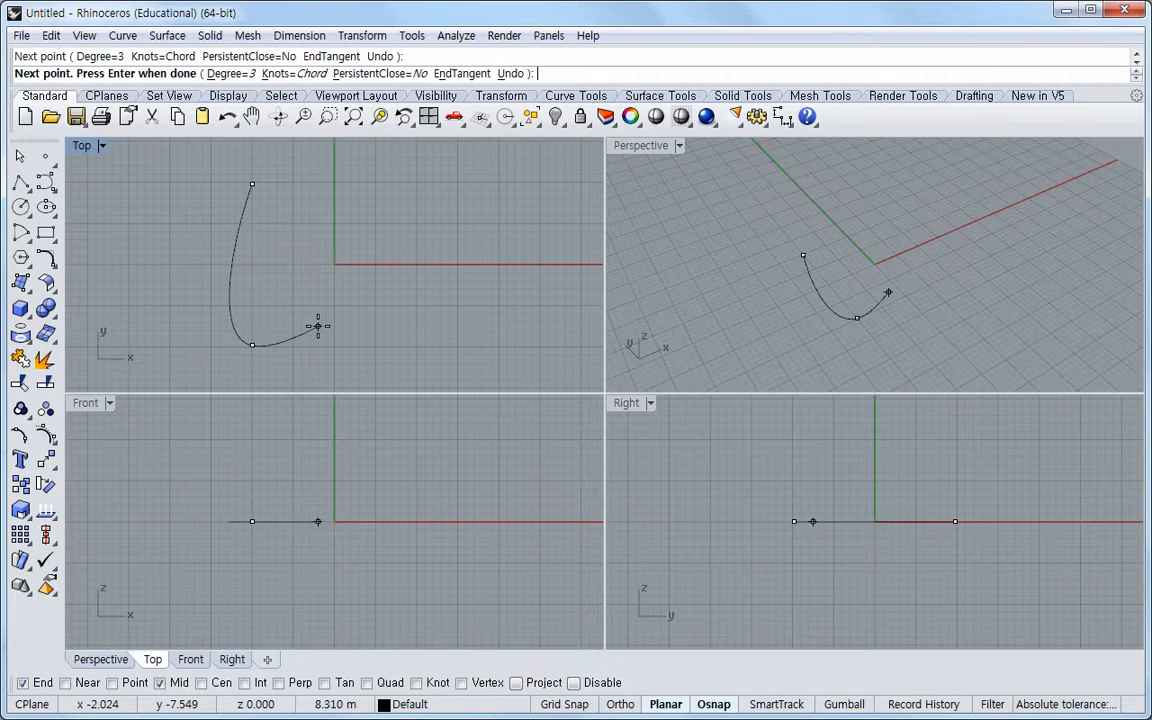
pyautogui.press('Return')
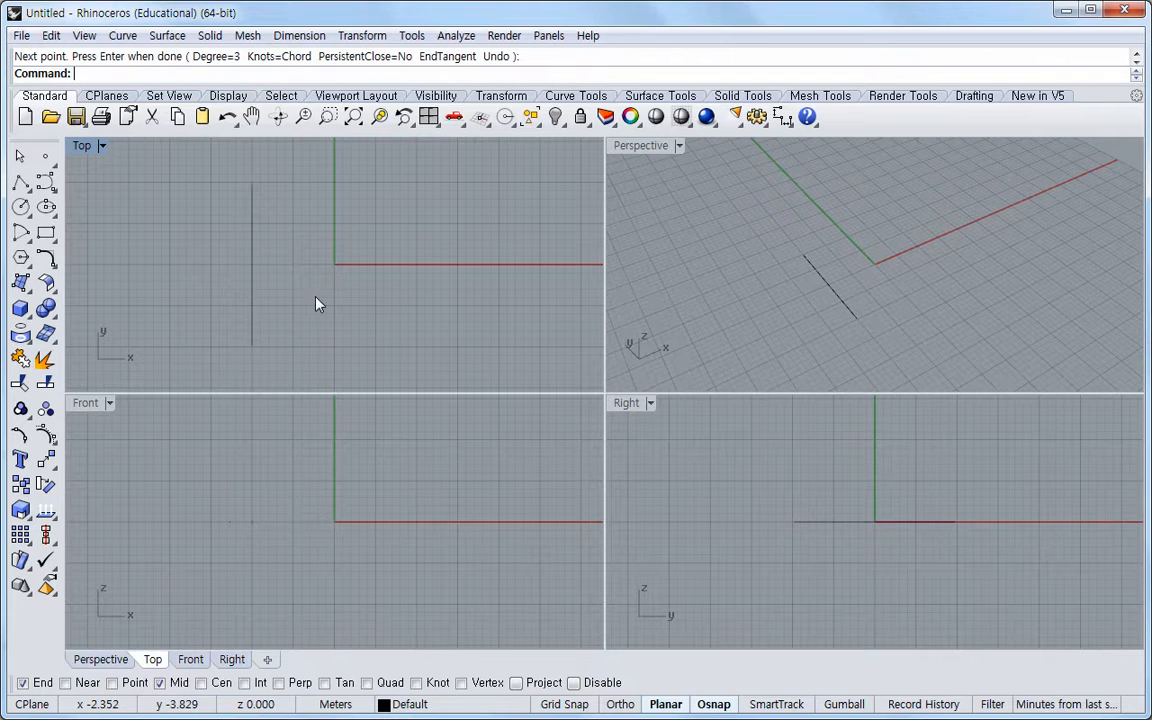
# Shape the vertical curve into a U by moving its two middle control points to about x 17 and scaling them in Y level with the endpoints.
pyautogui.click(252, 270)
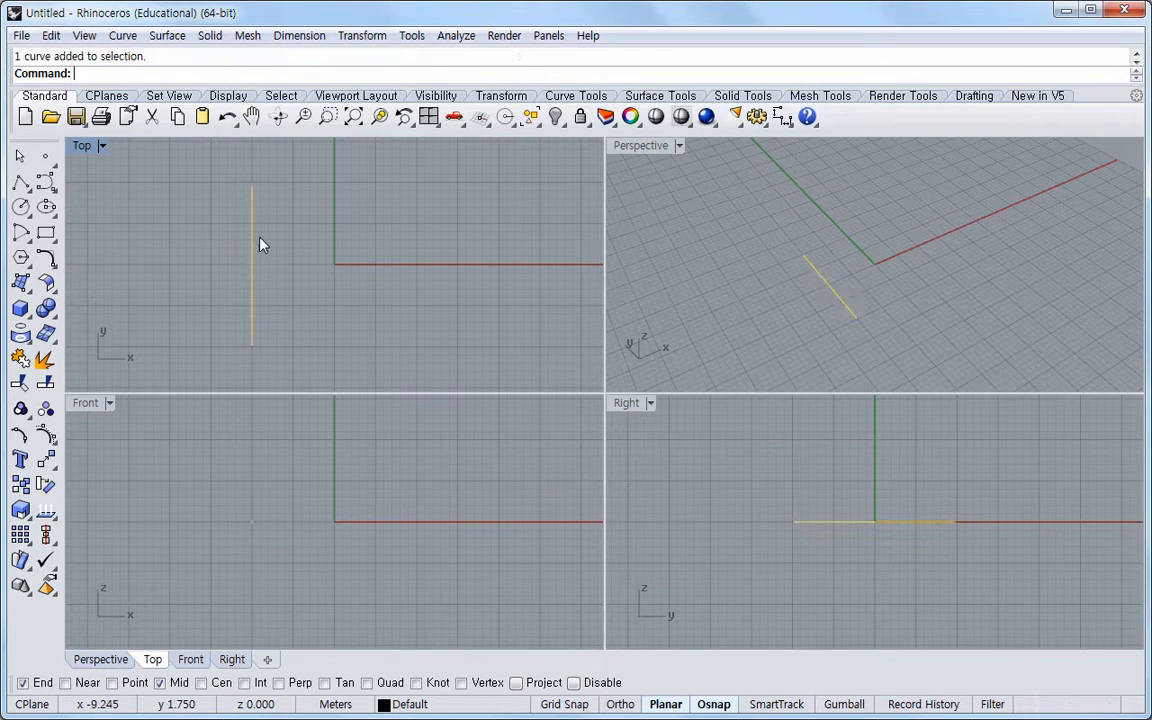
pyautogui.click(47, 433)
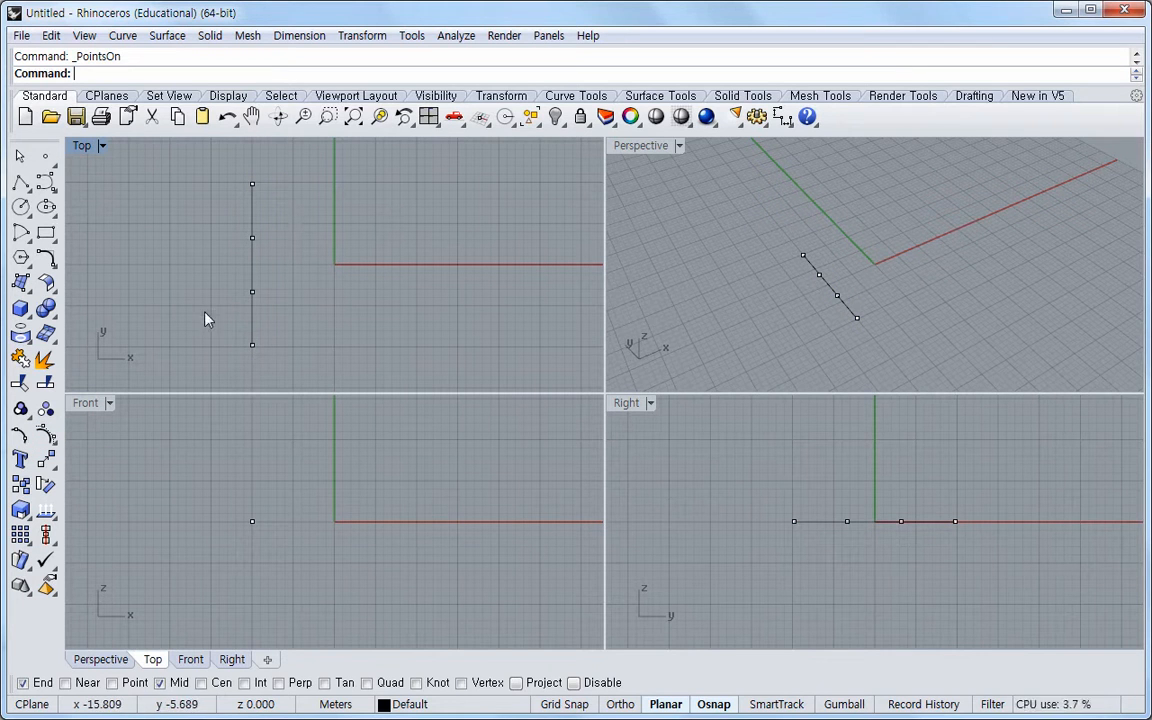
pyautogui.moveTo(250, 290); pyautogui.dragTo(278, 319)
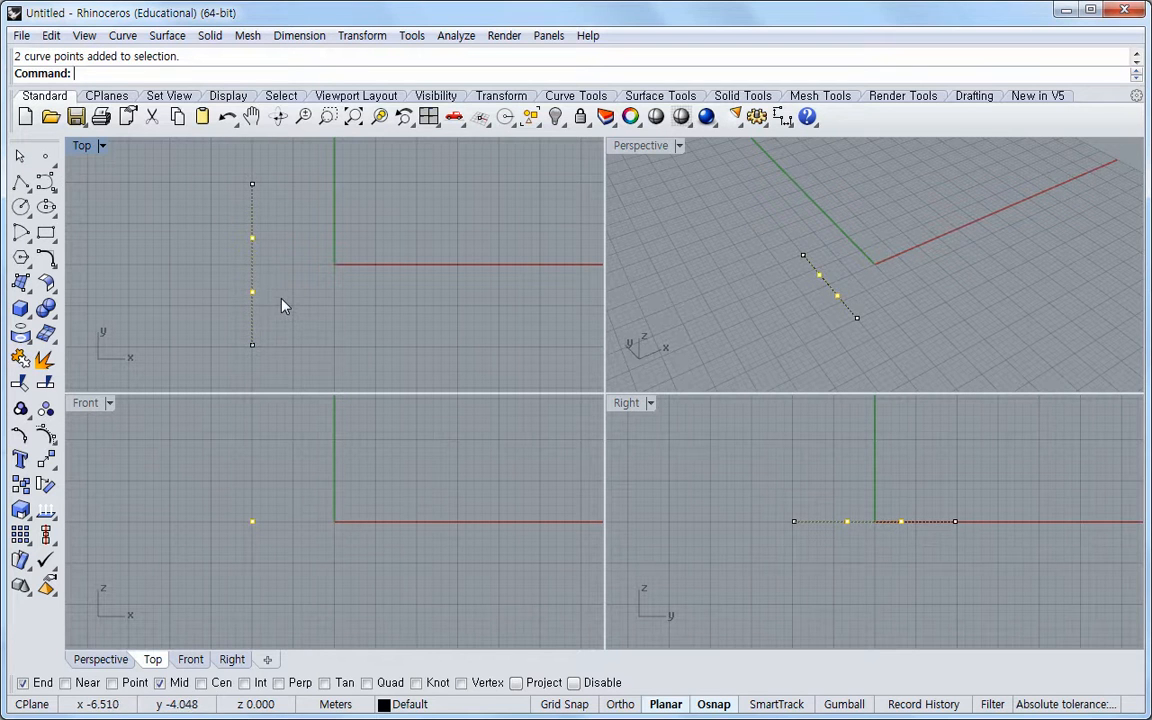
pyautogui.keyDown('shift'); pyautogui.moveTo(253, 297); pyautogui.dragTo(477, 320); pyautogui.keyUp('shift')
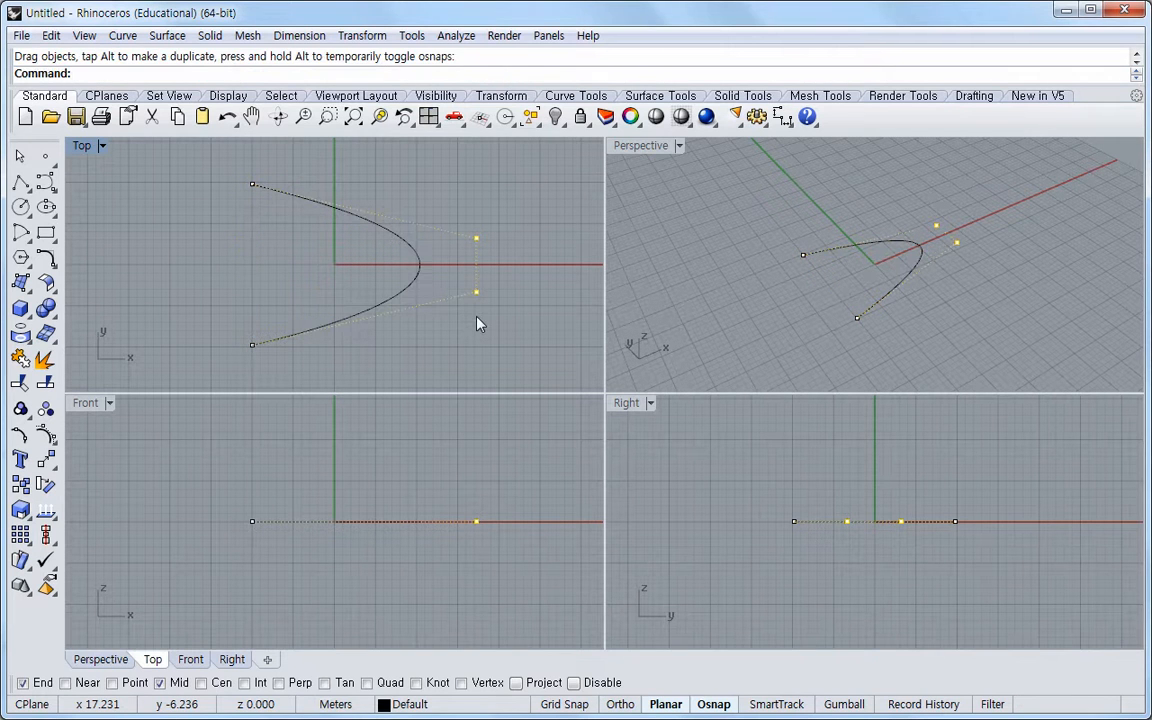
pyautogui.click(855, 706)
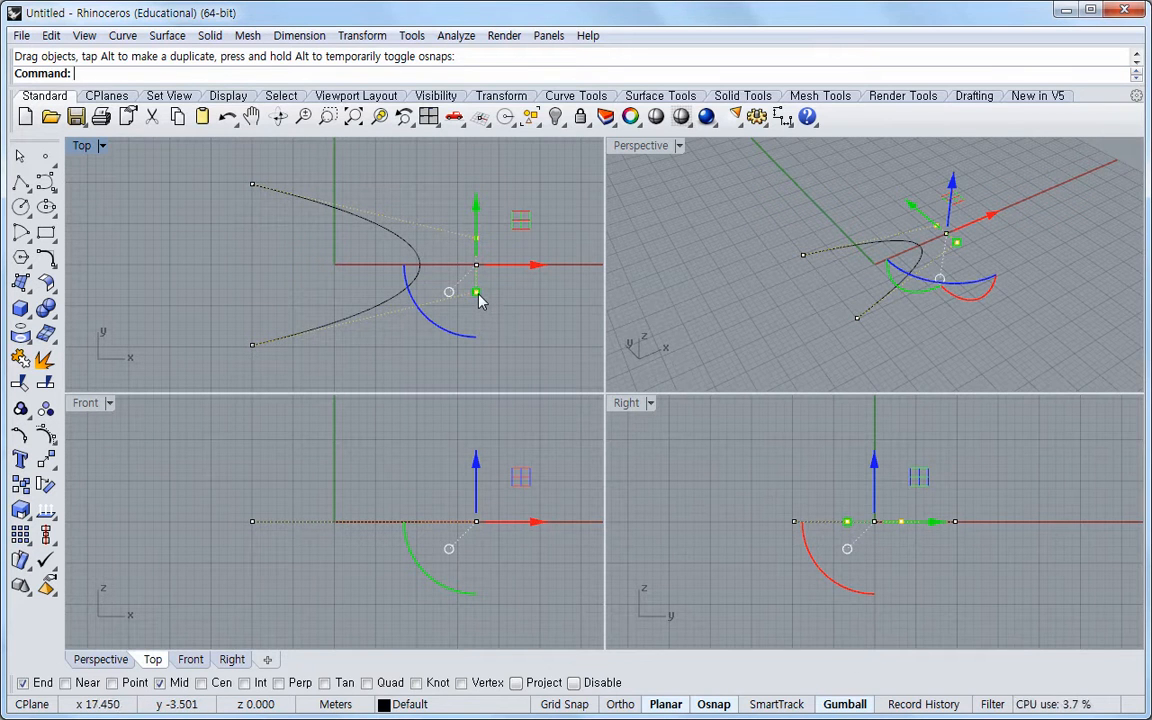
pyautogui.moveTo(478, 300); pyautogui.dragTo(478, 348)
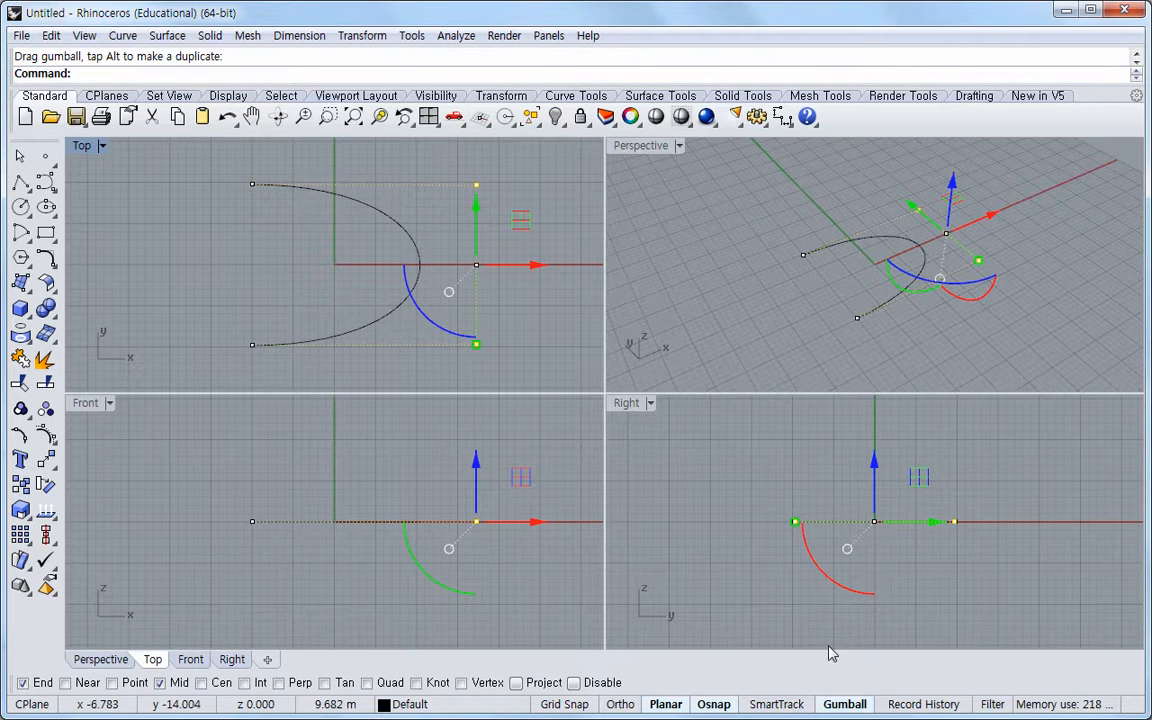
# Try rotating the two middle control points by 90 degrees with the Gumball, and undo the rotation.
pyautogui.click(845, 704)
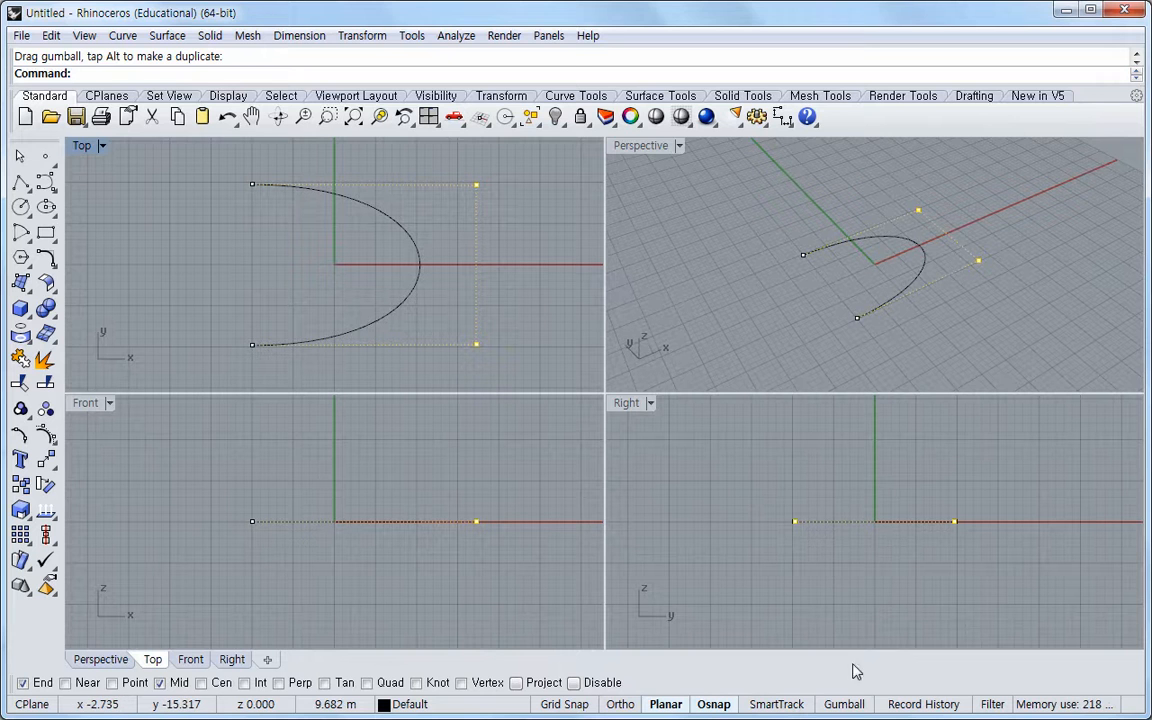
pyautogui.click(844, 704)
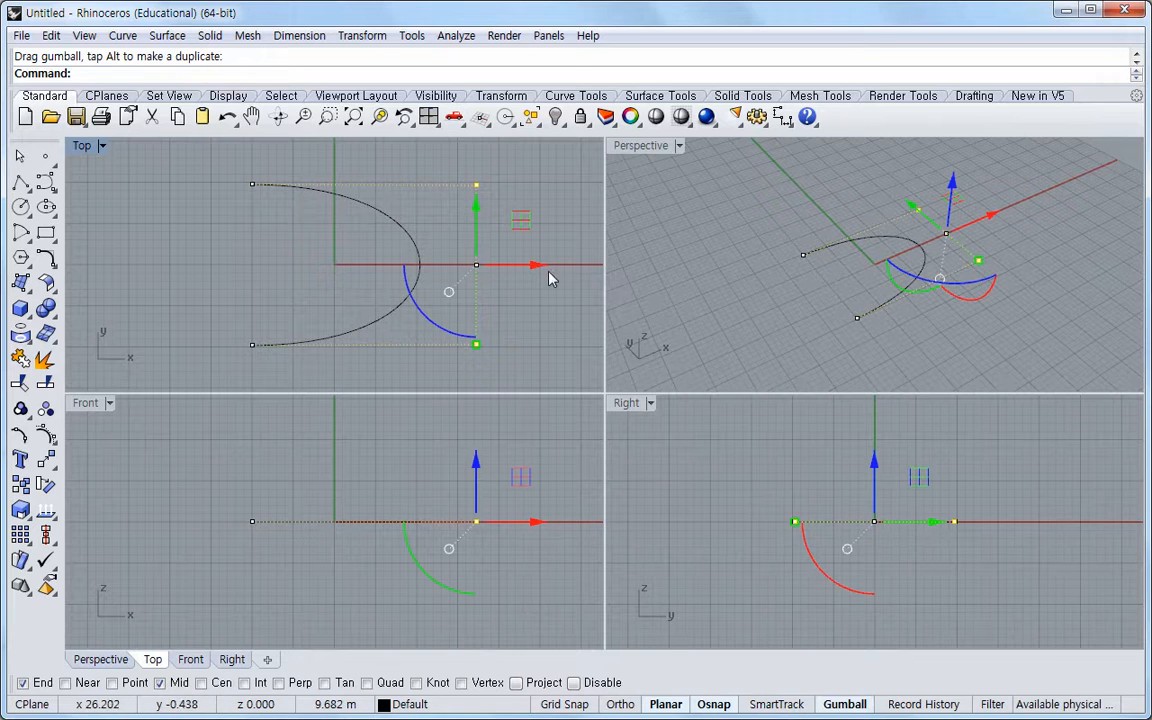
pyautogui.click(442, 330)
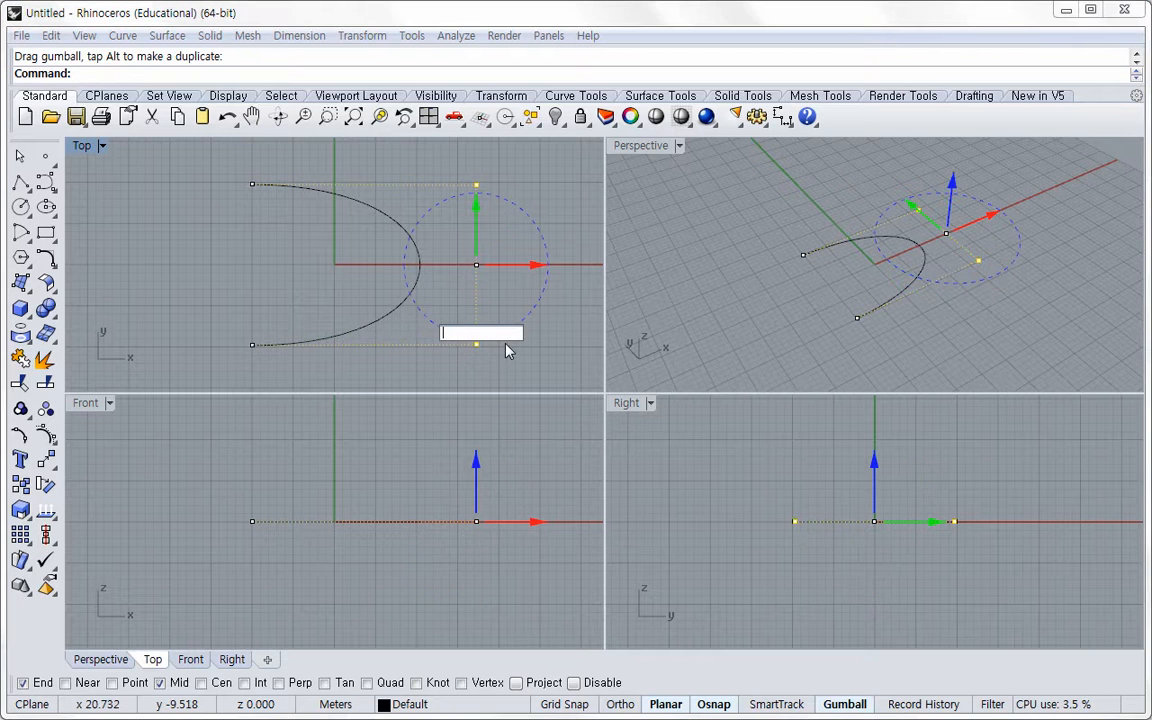
pyautogui.write('90')
pyautogui.press('Return')
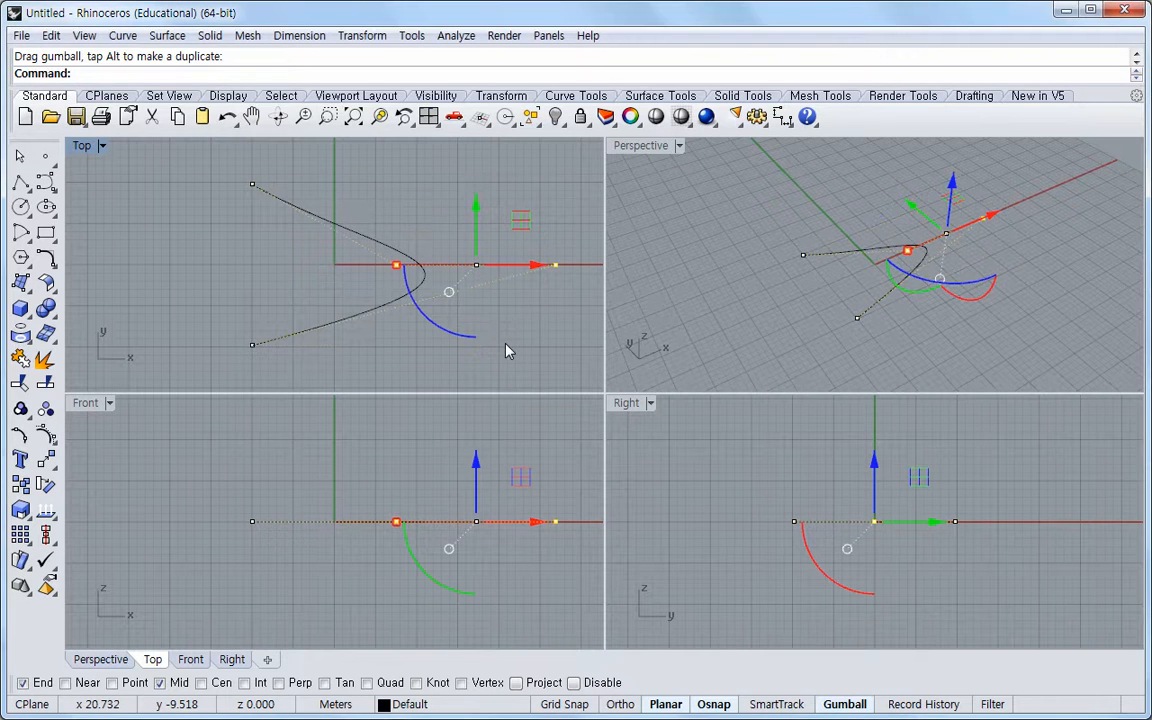
pyautogui.hotkey('ctrl', 'z')
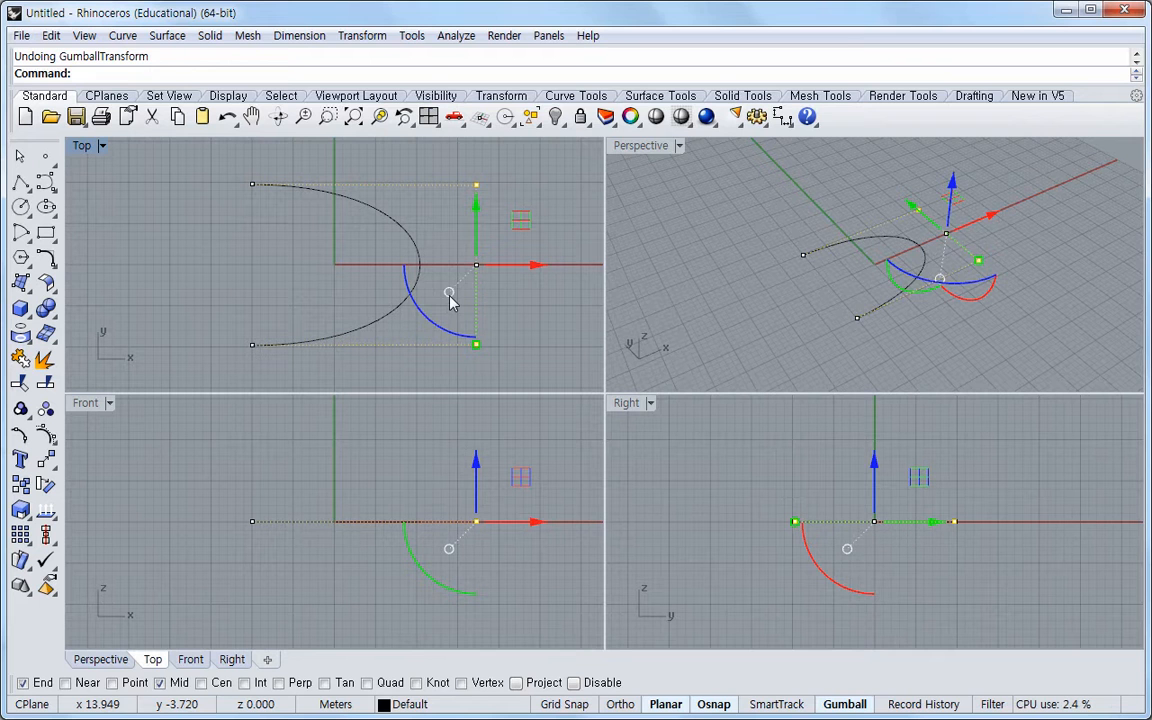
# Turn off the U-shaped curve's control points and select the whole curve.
pyautogui.press('Delete')
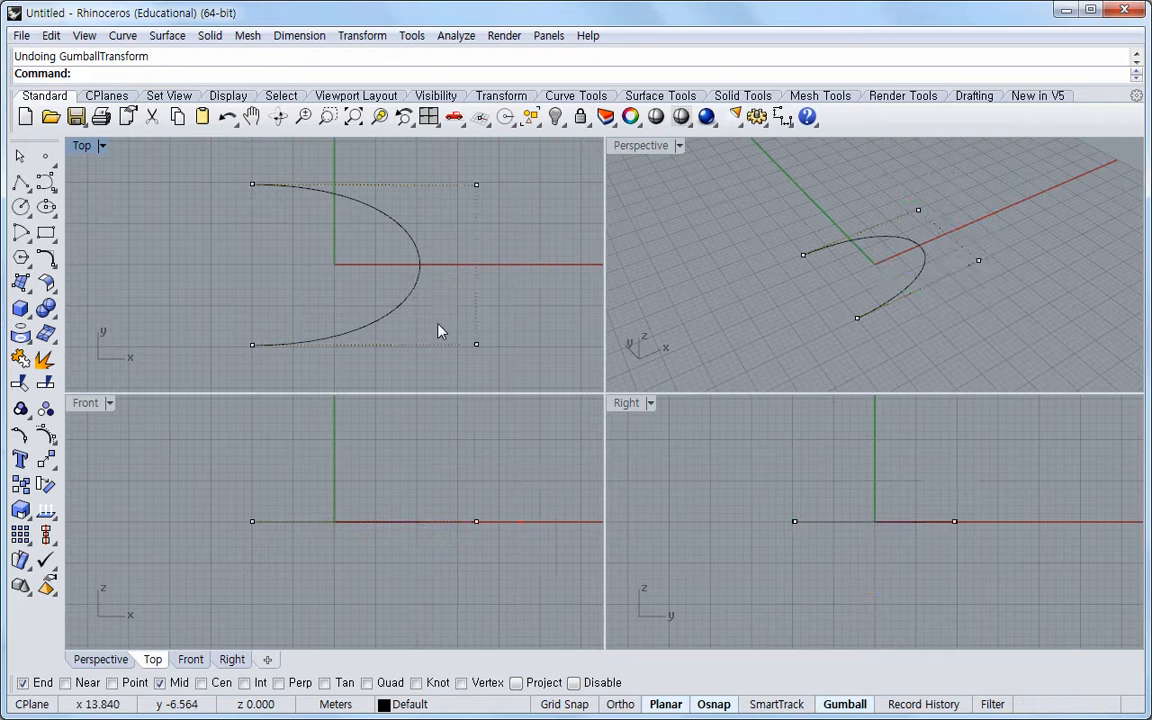
pyautogui.rightClick(46, 434)
pyautogui.click(400, 313)
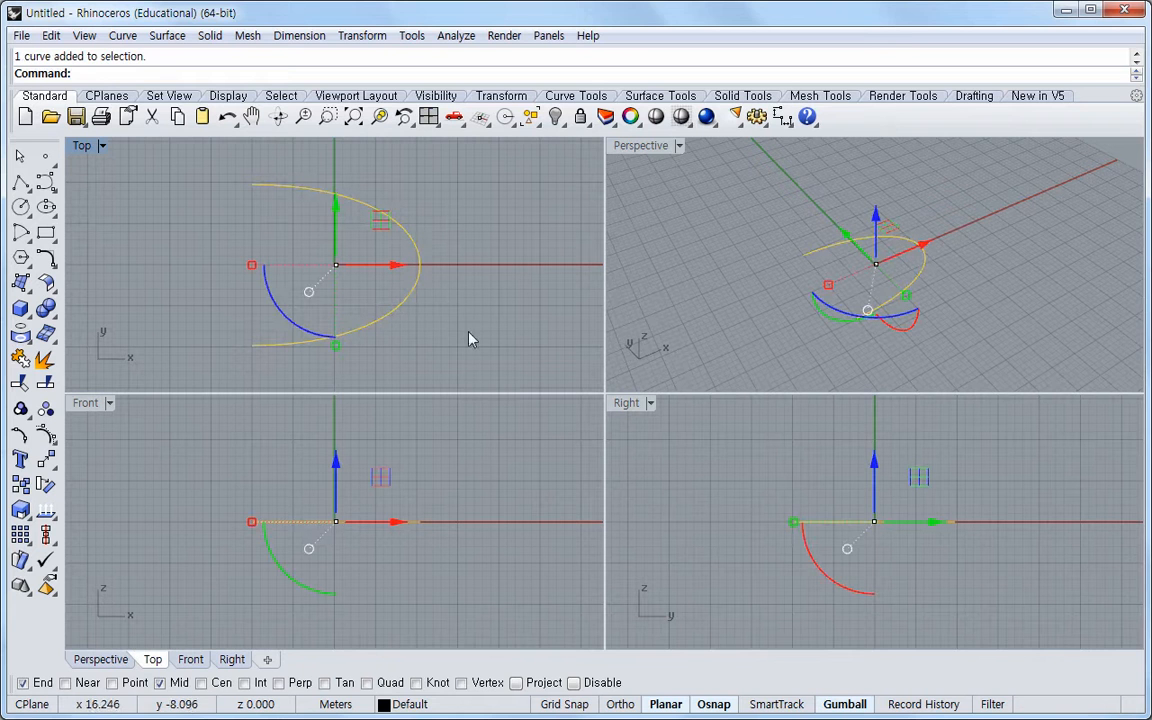
# Try rotating the U-shaped curve freely and by exactly 90 degrees with the Gumball, undoing each rotation.
pyautogui.moveTo(317, 340); pyautogui.dragTo(227, 225)
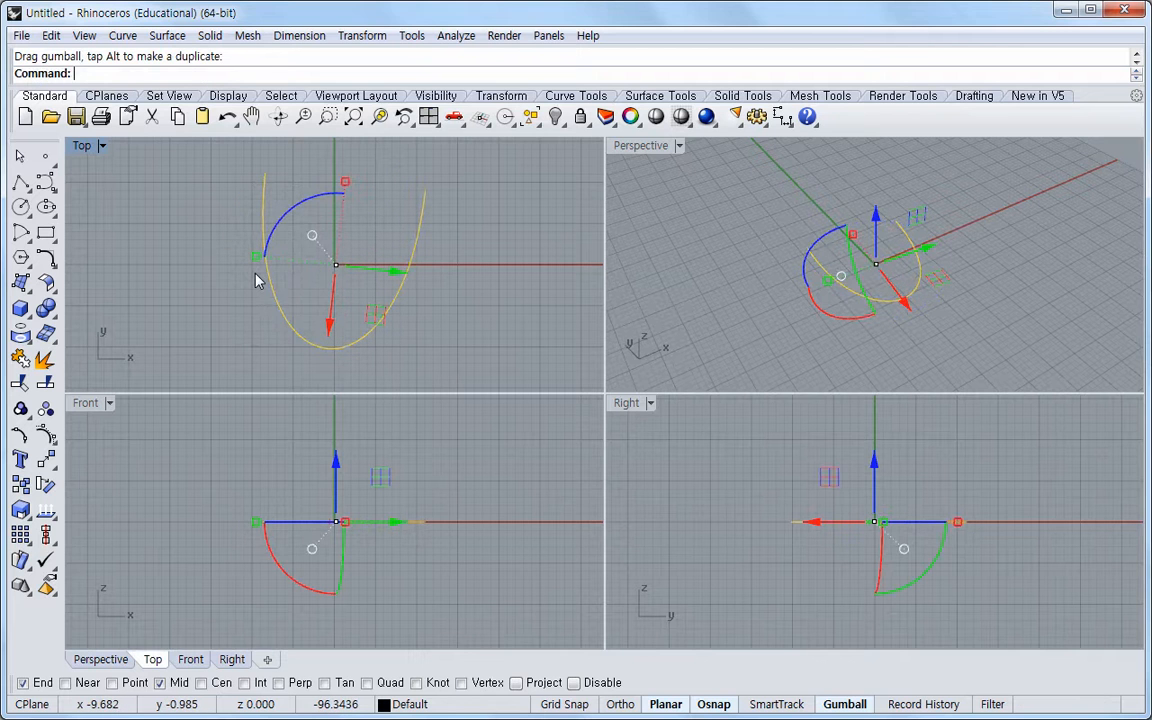
pyautogui.hotkey('ctrl', 'z')
pyautogui.click(278, 307)
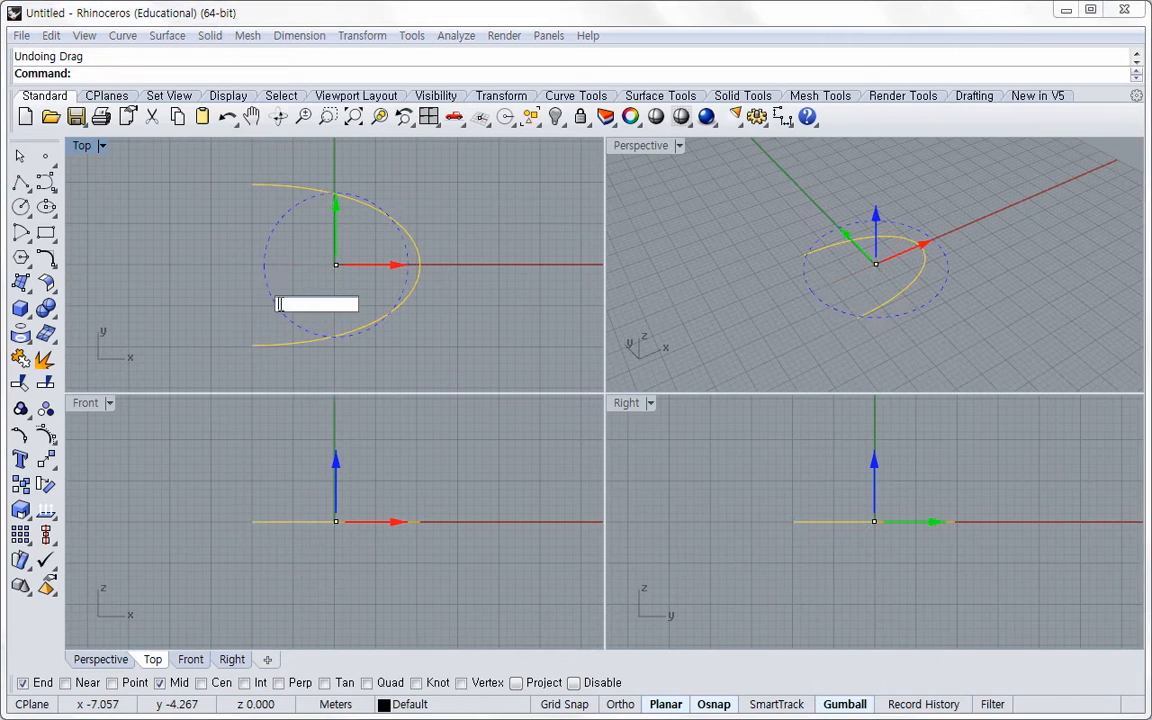
pyautogui.write('90')
pyautogui.press('Return')
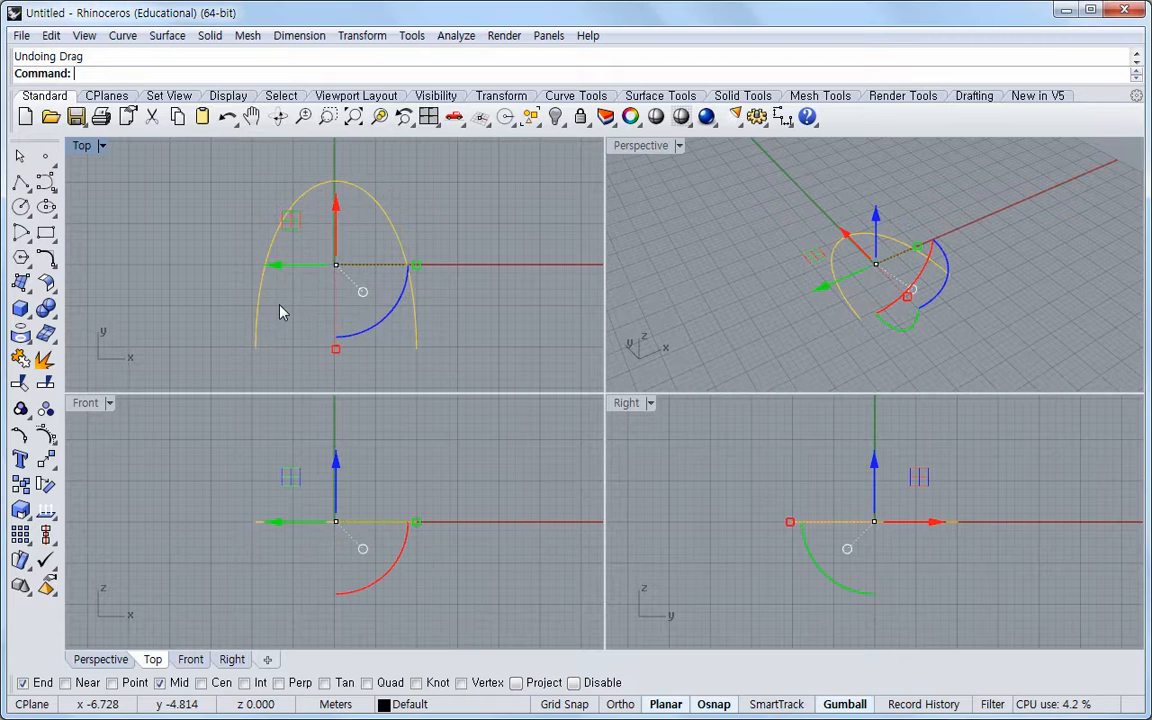
pyautogui.hotkey('ctrl', 'z')
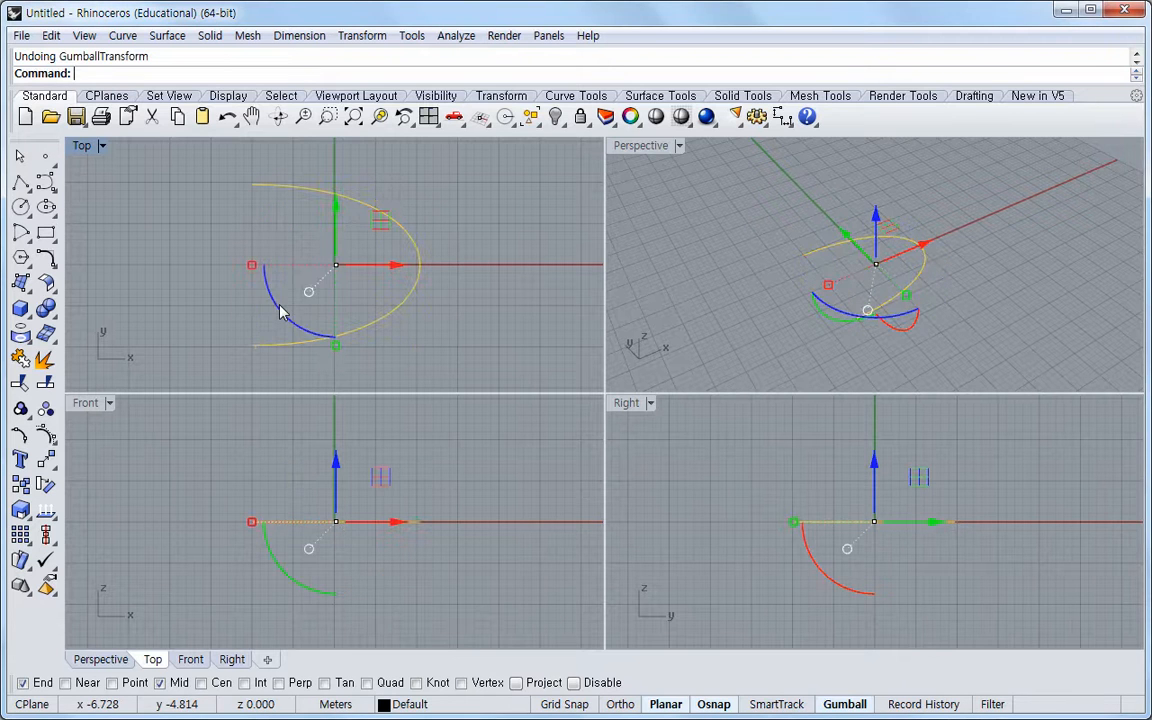
# Rotate the U-shaped curve by -90 degrees in the Top view with the Gumball, and deselect it.
pyautogui.click(278, 308)
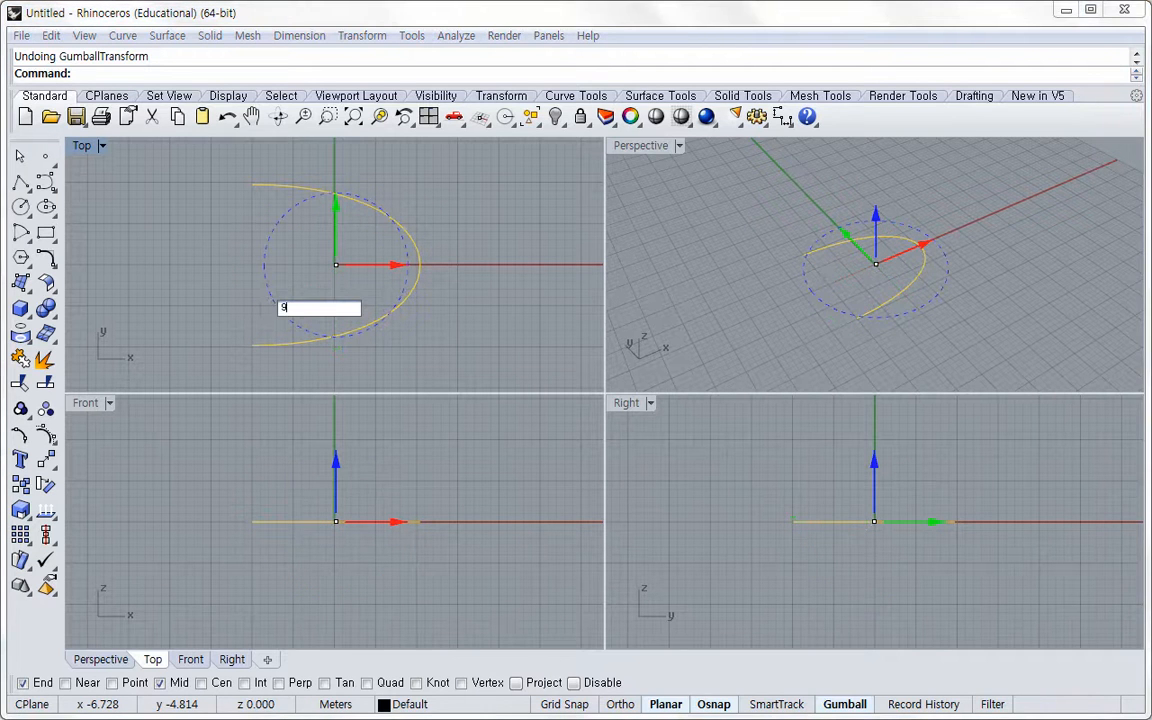
pyautogui.press('BackSpace')
pyautogui.write('-90')
pyautogui.press('Return')
pyautogui.click(475, 322)
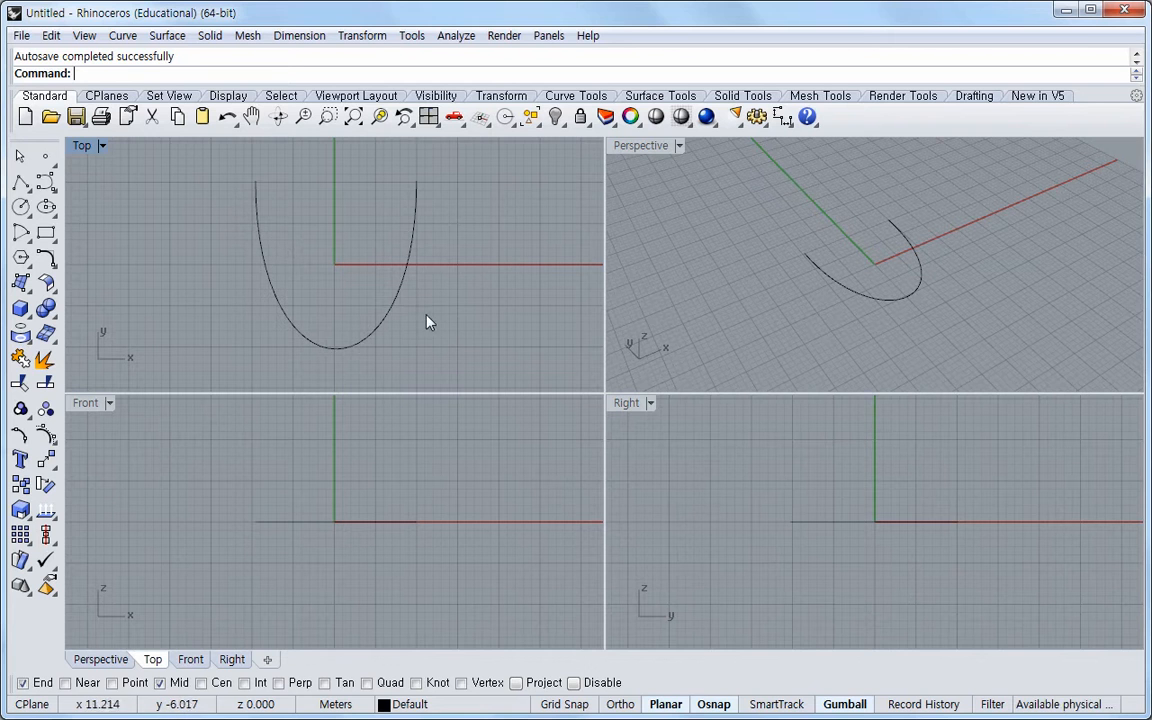
pyautogui.click(387, 320)
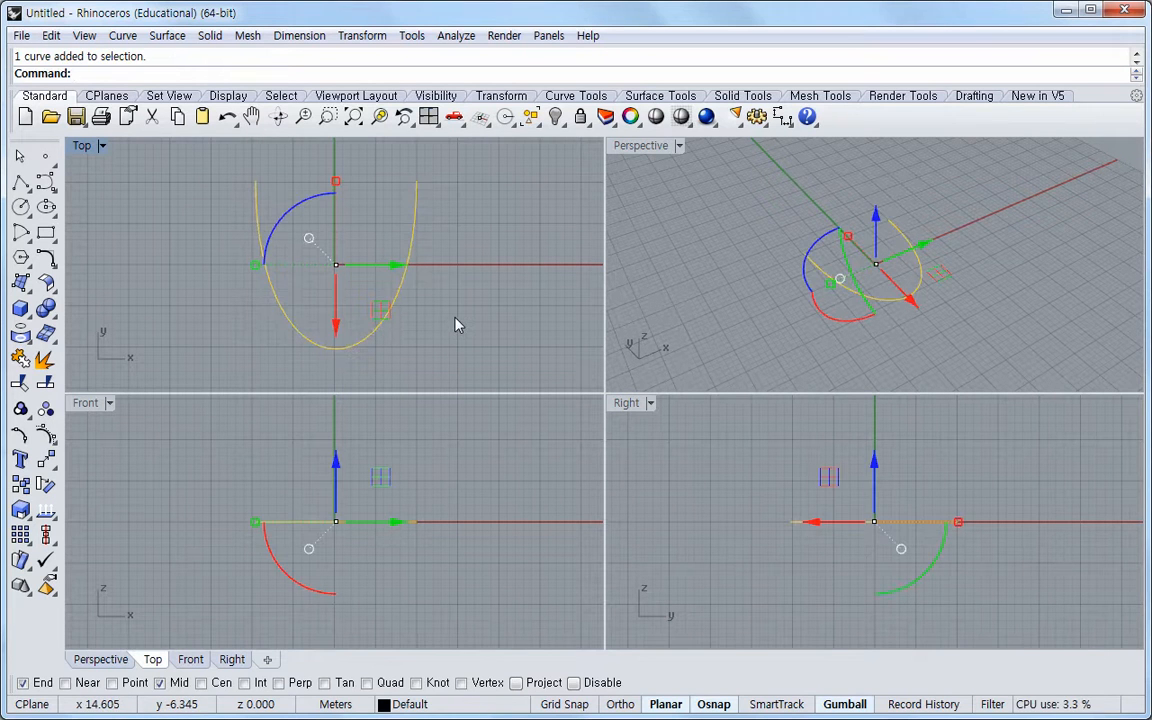
pyautogui.press('Escape')
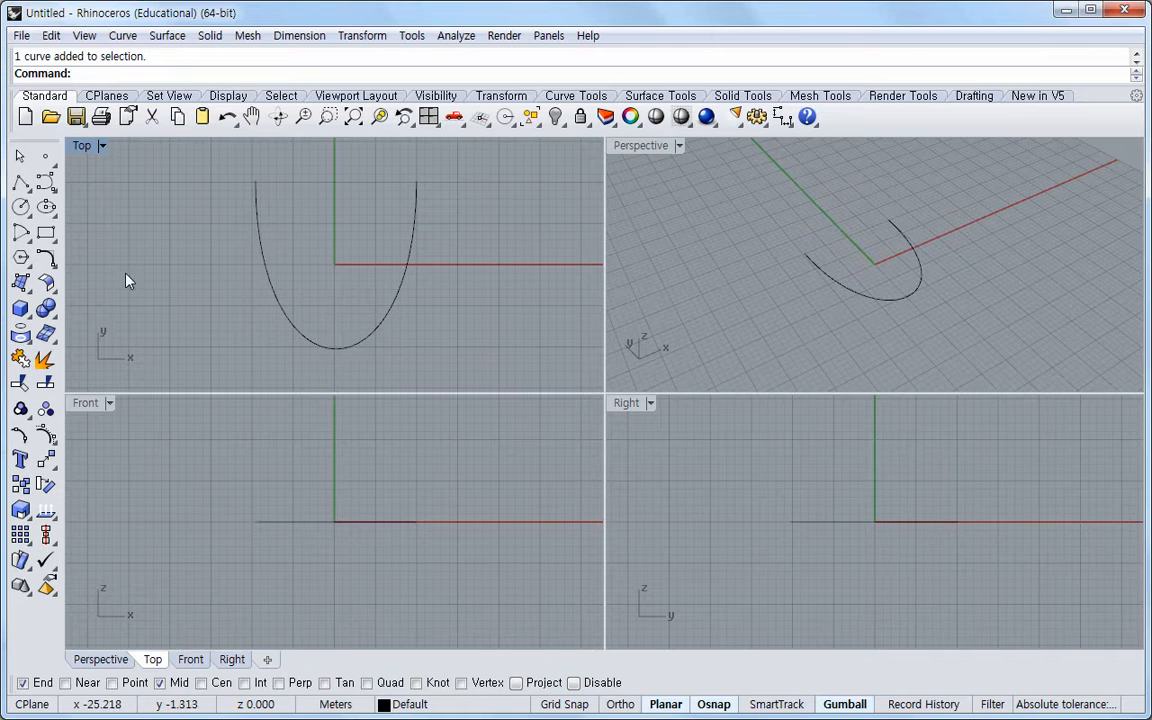
# Draw a vertical circle by diameter between the two open ends of the U-shaped curve, using the Vertical option.
pyautogui.click(24, 208)
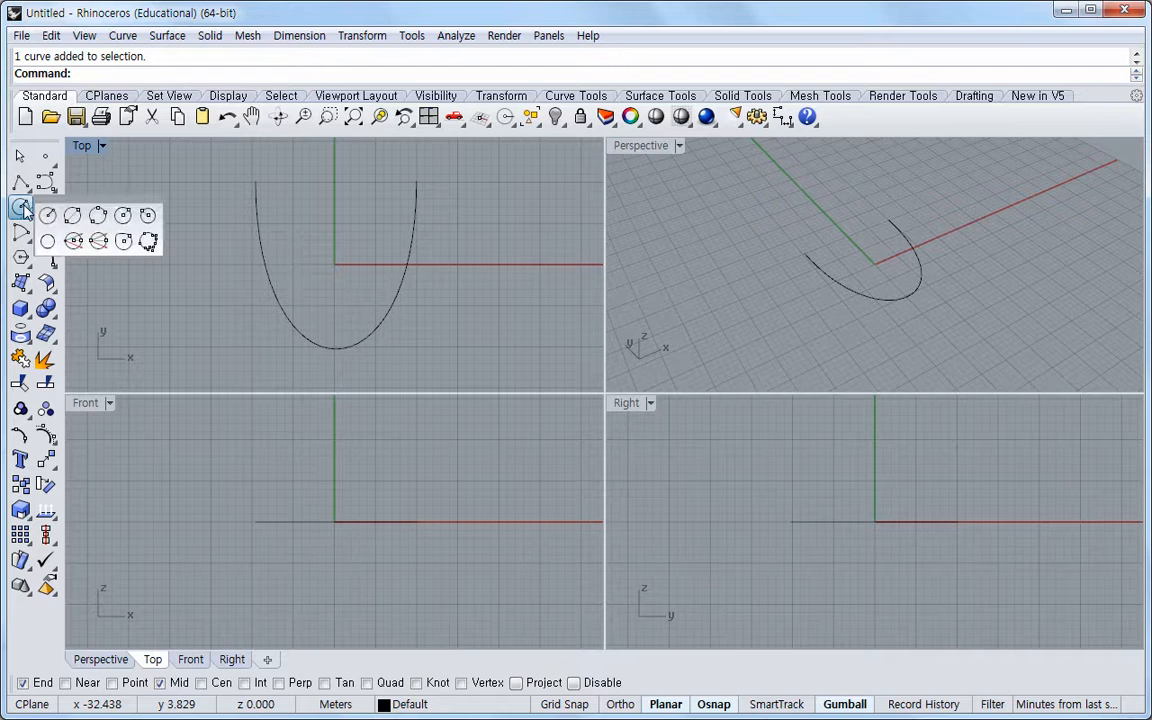
pyautogui.click(74, 215)
pyautogui.click(256, 182)
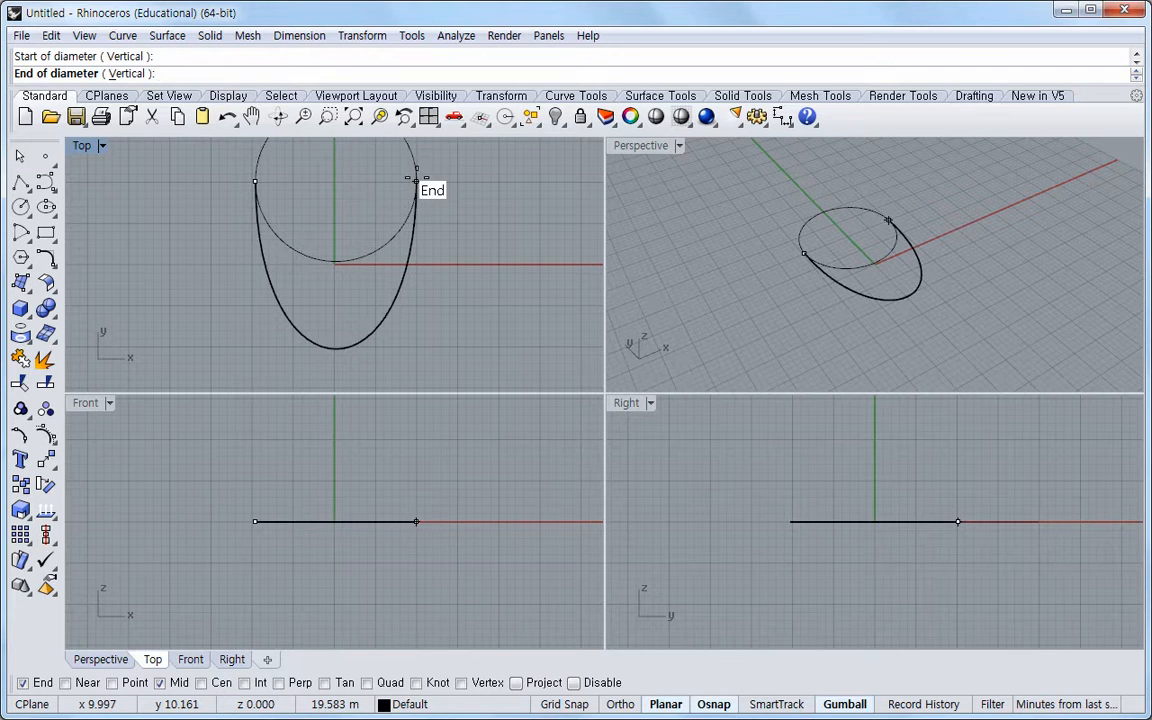
pyautogui.click(122, 73)
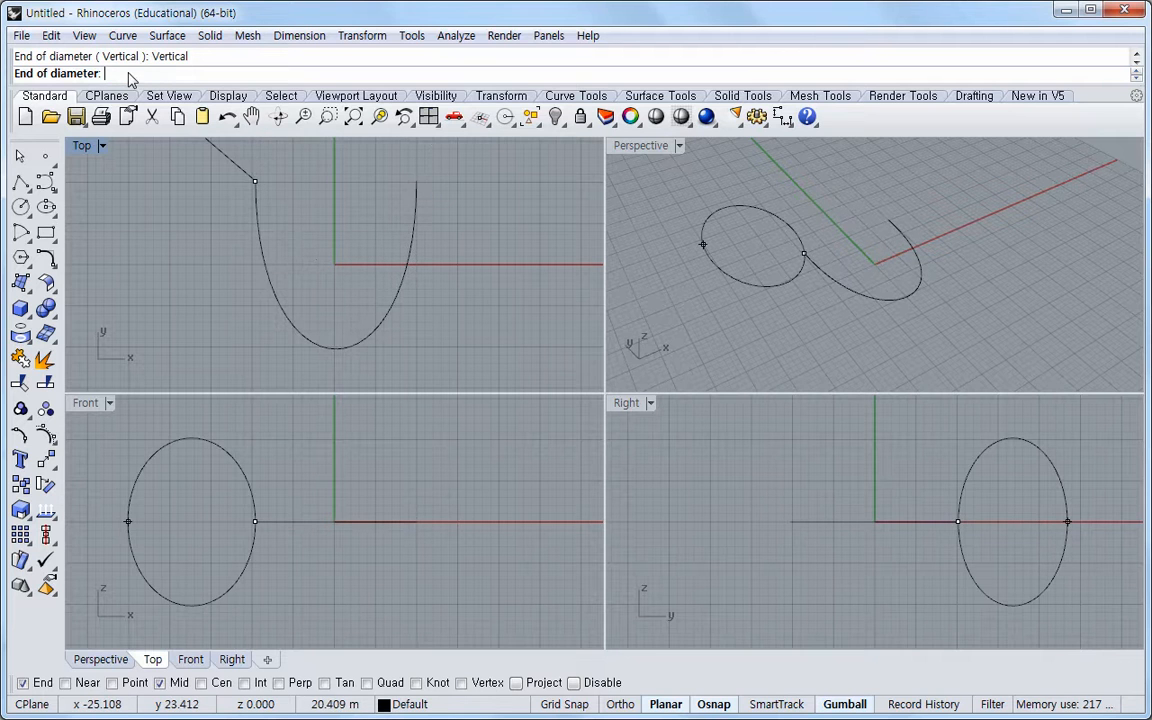
pyautogui.click(416, 181)
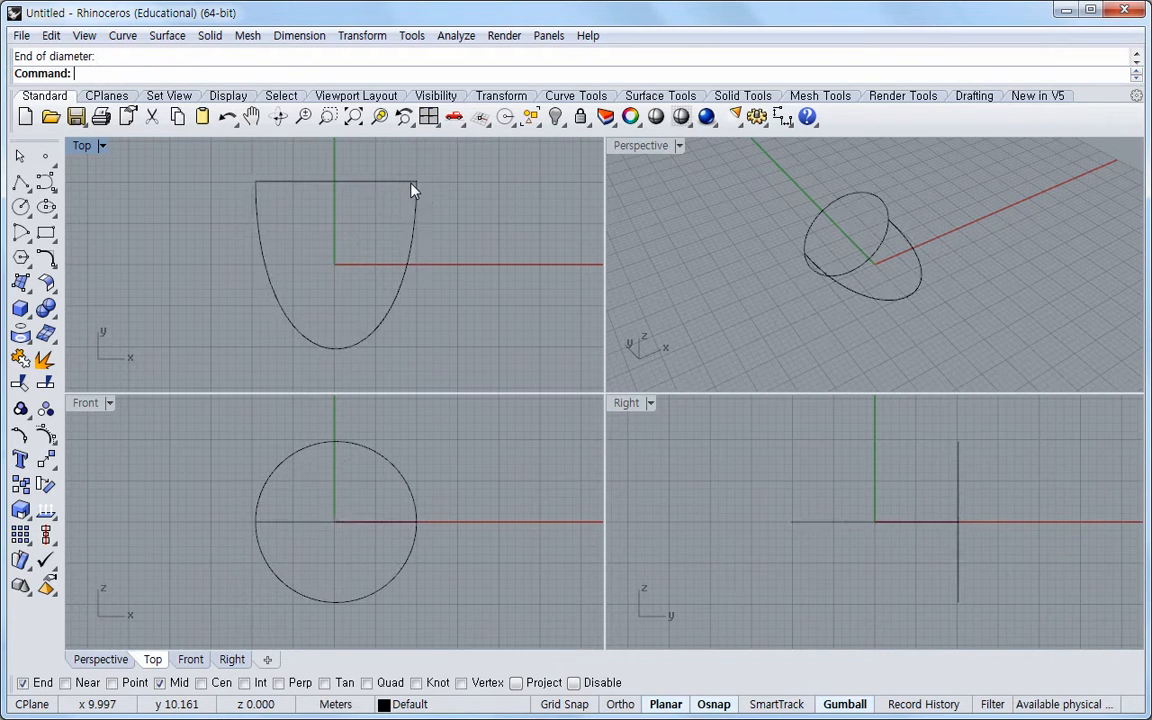
# Examine how the circle and the U-shaped curve meet from a low side angle in the Perspective view.
pyautogui.moveTo(898, 335); pyautogui.dragTo(866, 252, button='right')
pyautogui.moveTo(853, 338); pyautogui.dragTo(869, 319, button='right')
pyautogui.moveTo(746, 294); pyautogui.dragTo(812, 259, button='right')
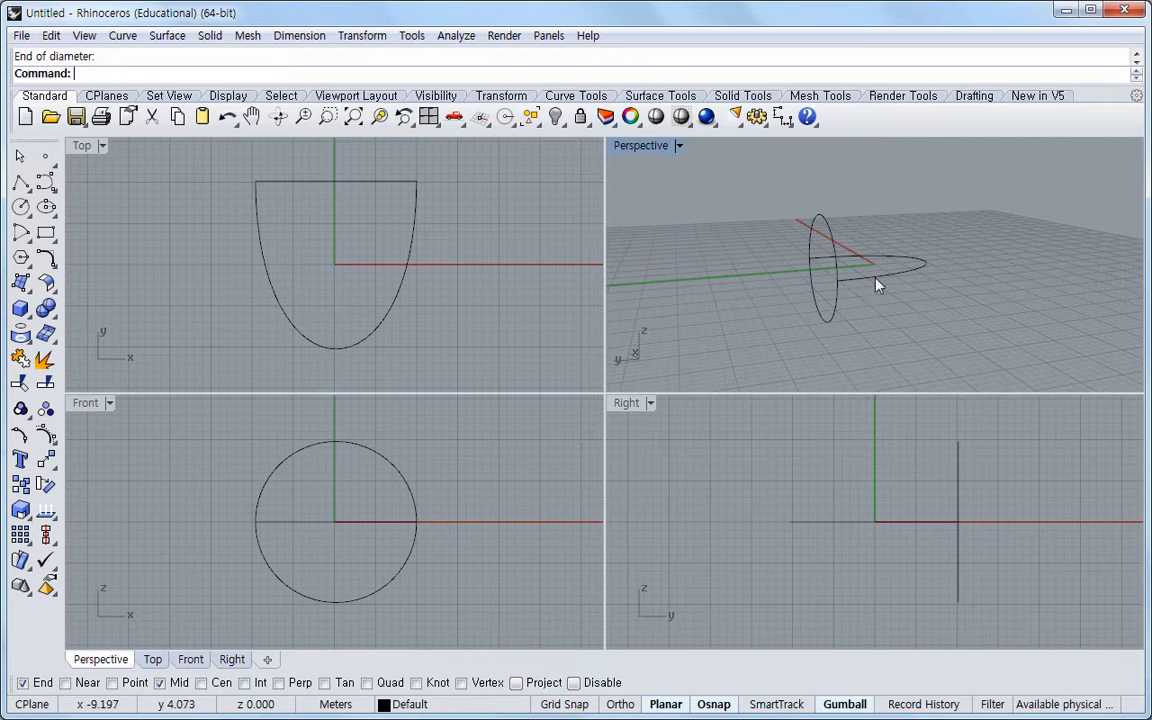
pyautogui.moveTo(892, 327); pyautogui.dragTo(826, 335, button='right')
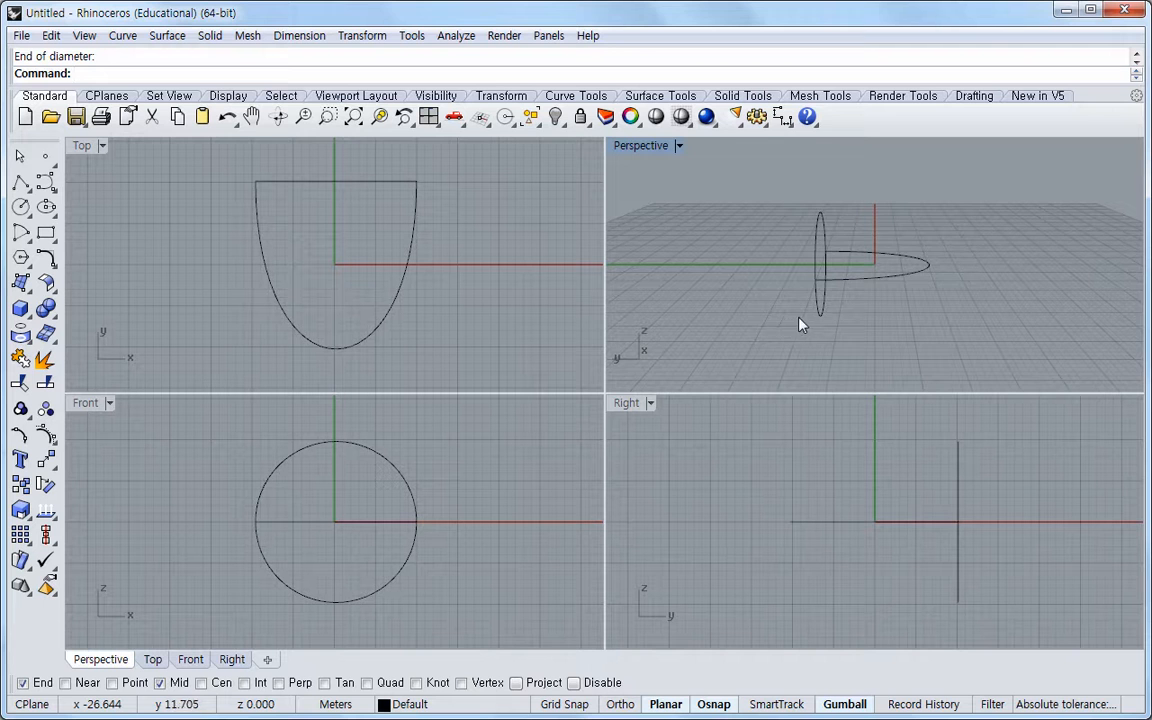
pyautogui.moveTo(805, 324)
pyautogui.mouseDown(button='right')
pyautogui.moveTo(820, 319)
pyautogui.moveTo(807, 334)
pyautogui.mouseUp(button='right')
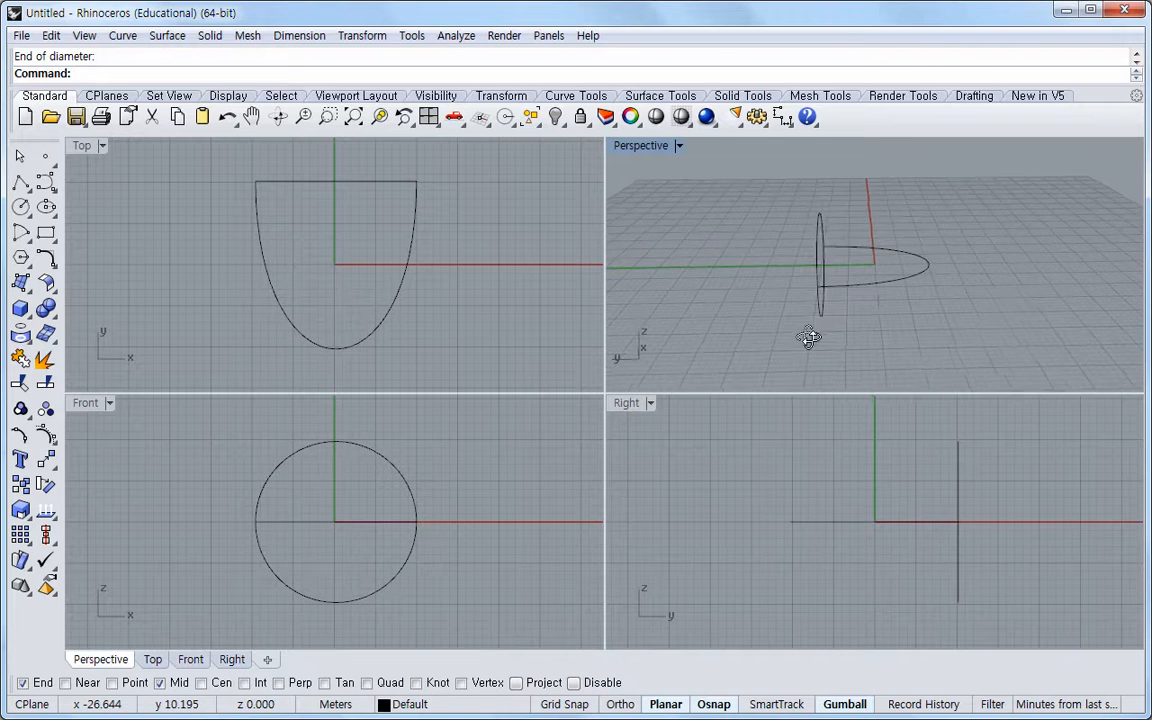
pyautogui.click(872, 285)
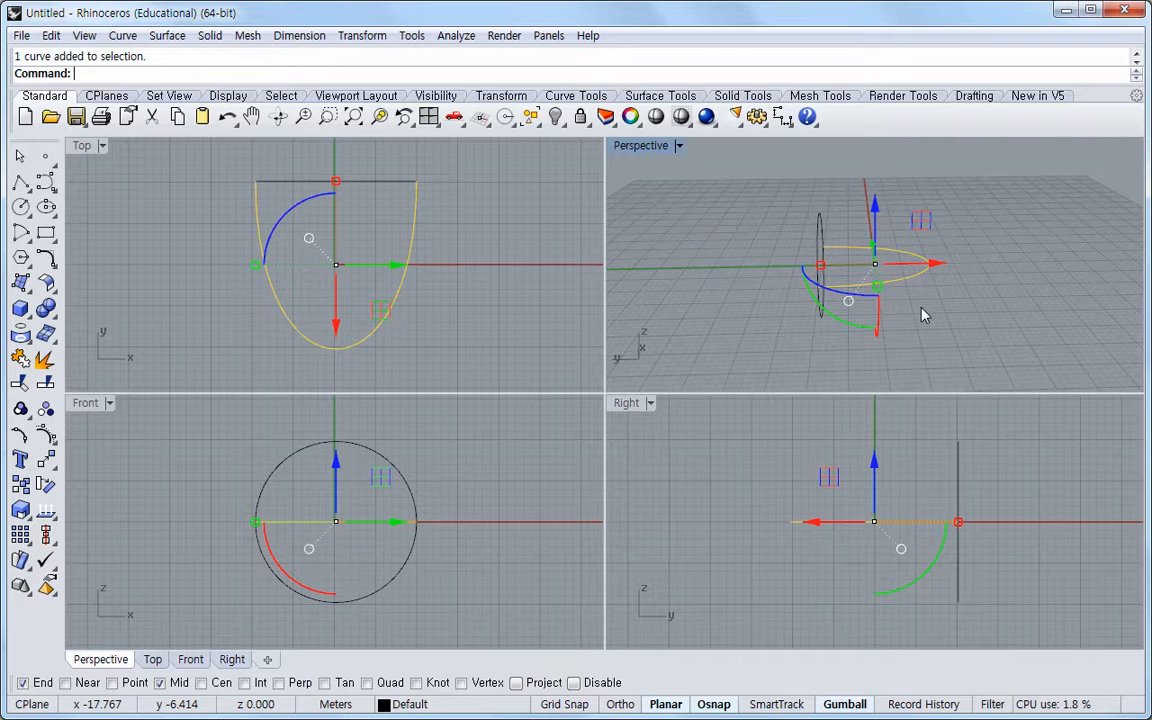
pyautogui.press('Escape')
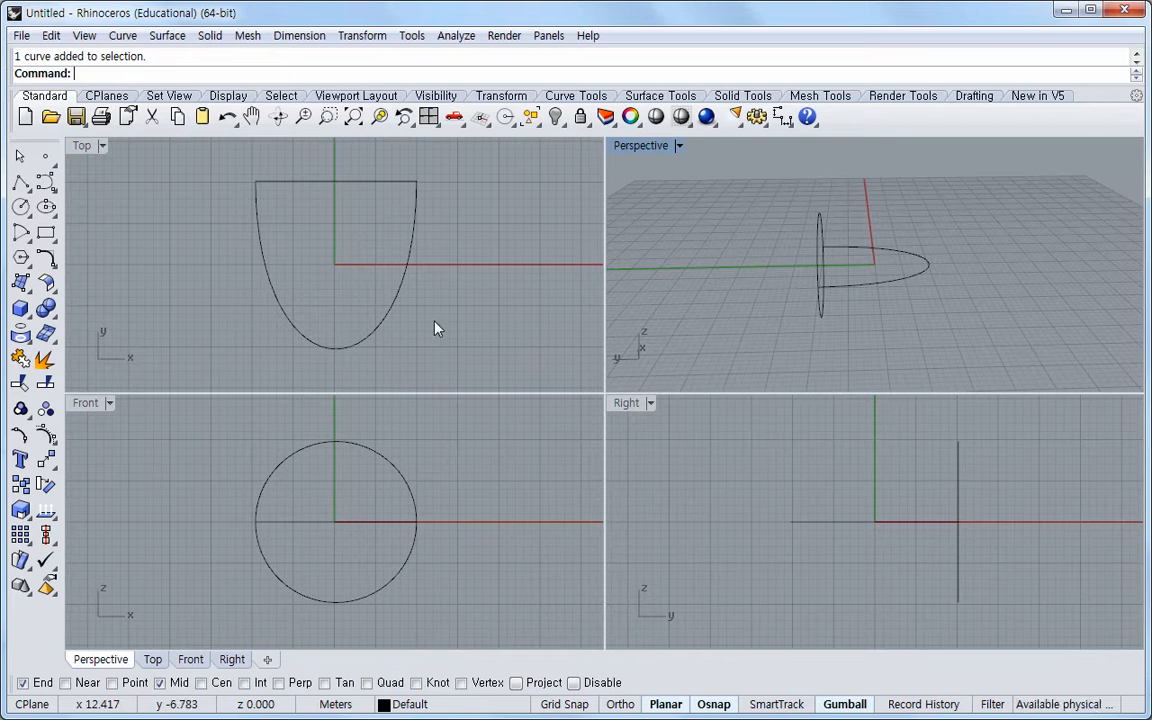
# Split the U-shaped curve at its midpoint in the Top view, using Split with the Point option.
pyautogui.click(46, 384)
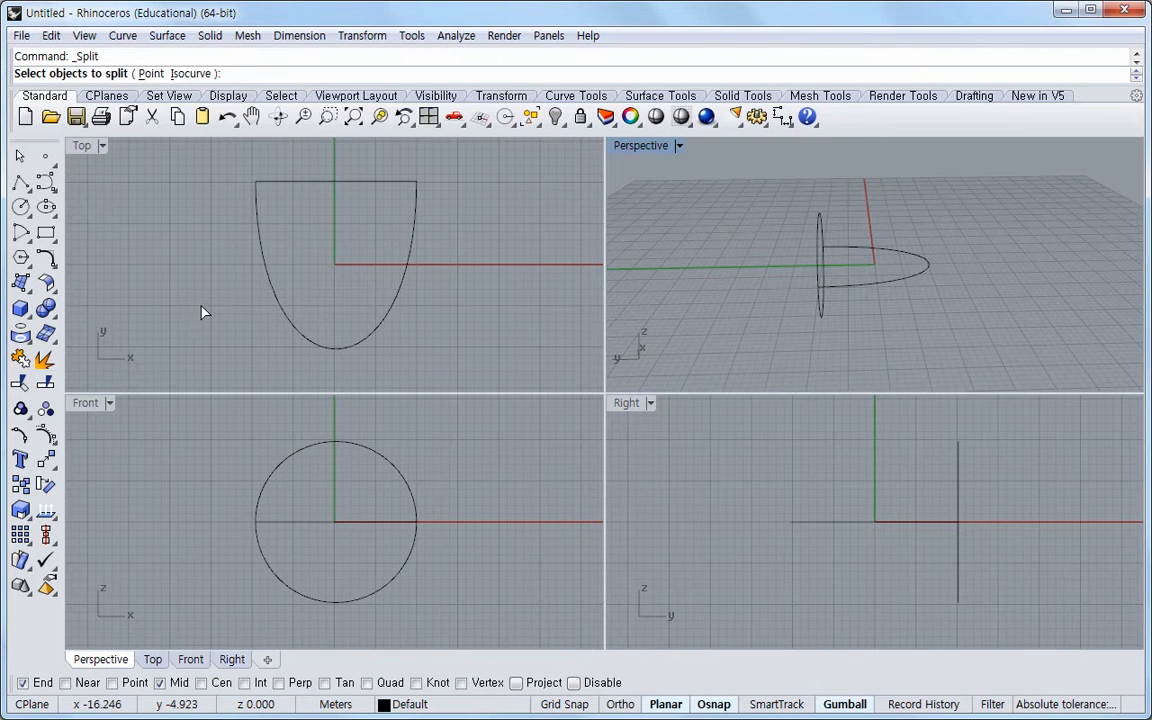
pyautogui.click(278, 303)
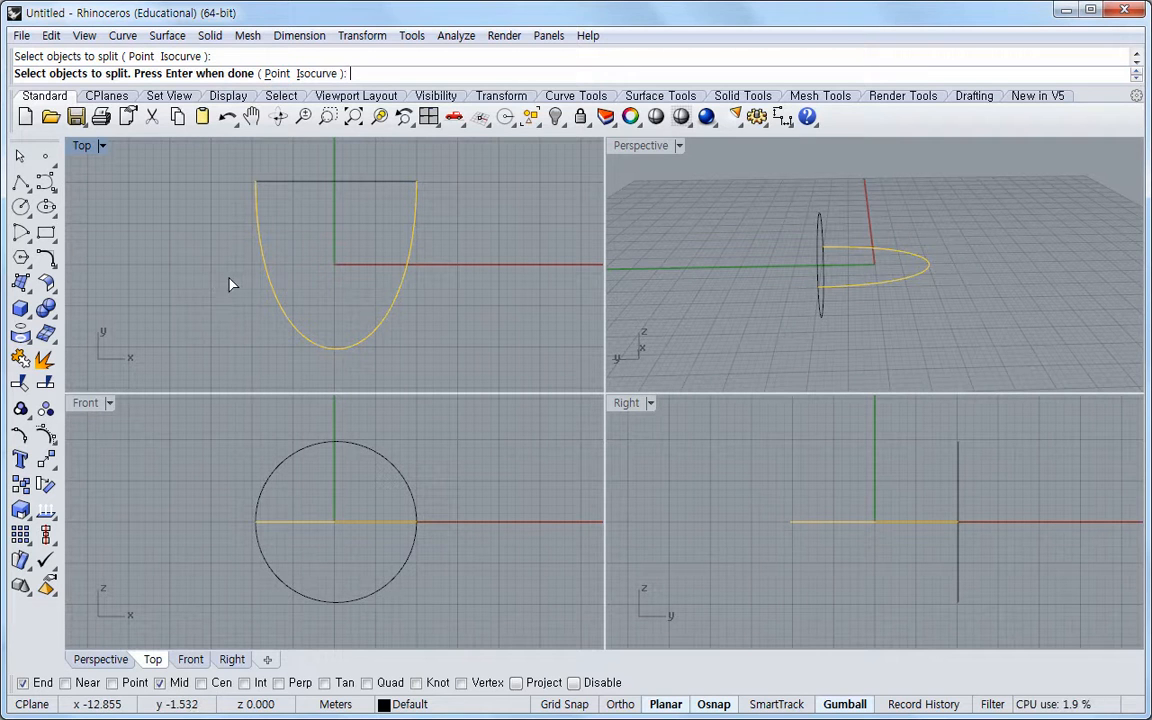
pyautogui.press('Return')
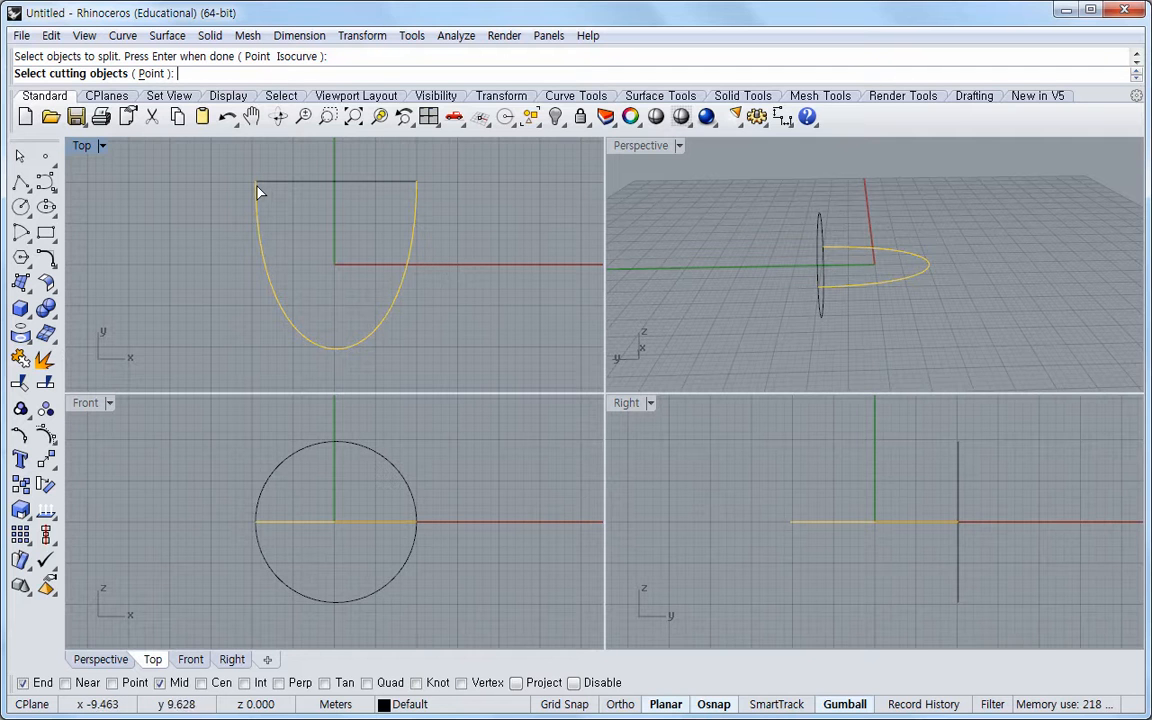
pyautogui.click(150, 74)
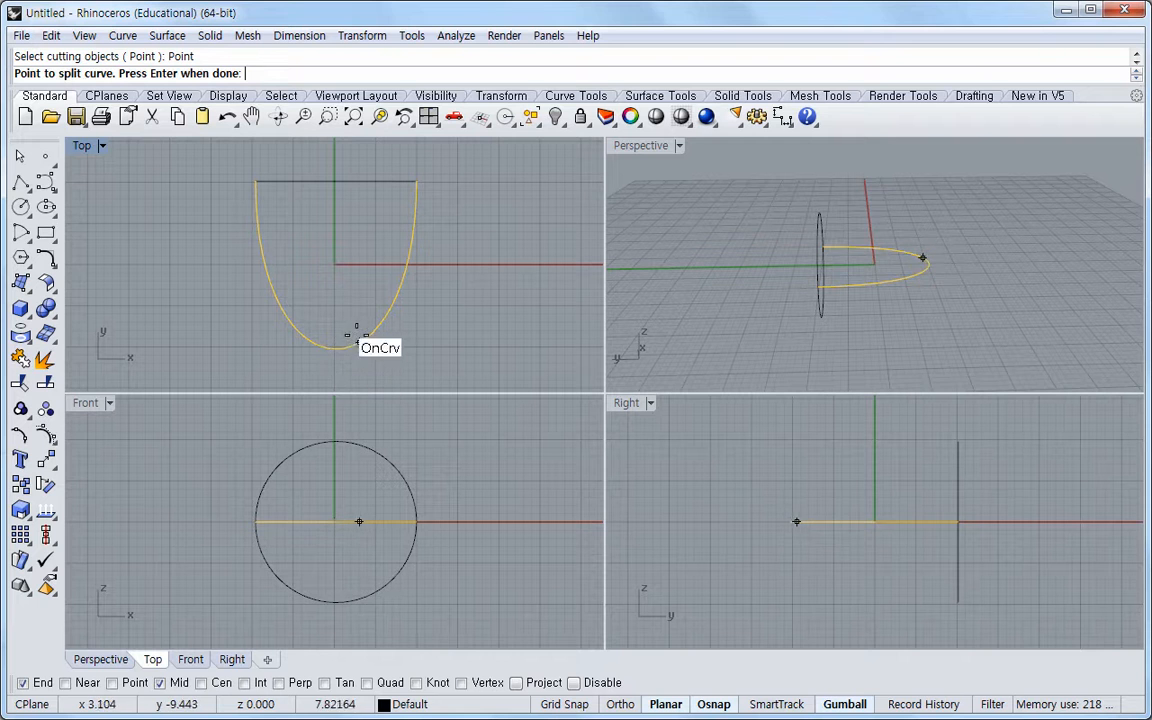
pyautogui.click(343, 345)
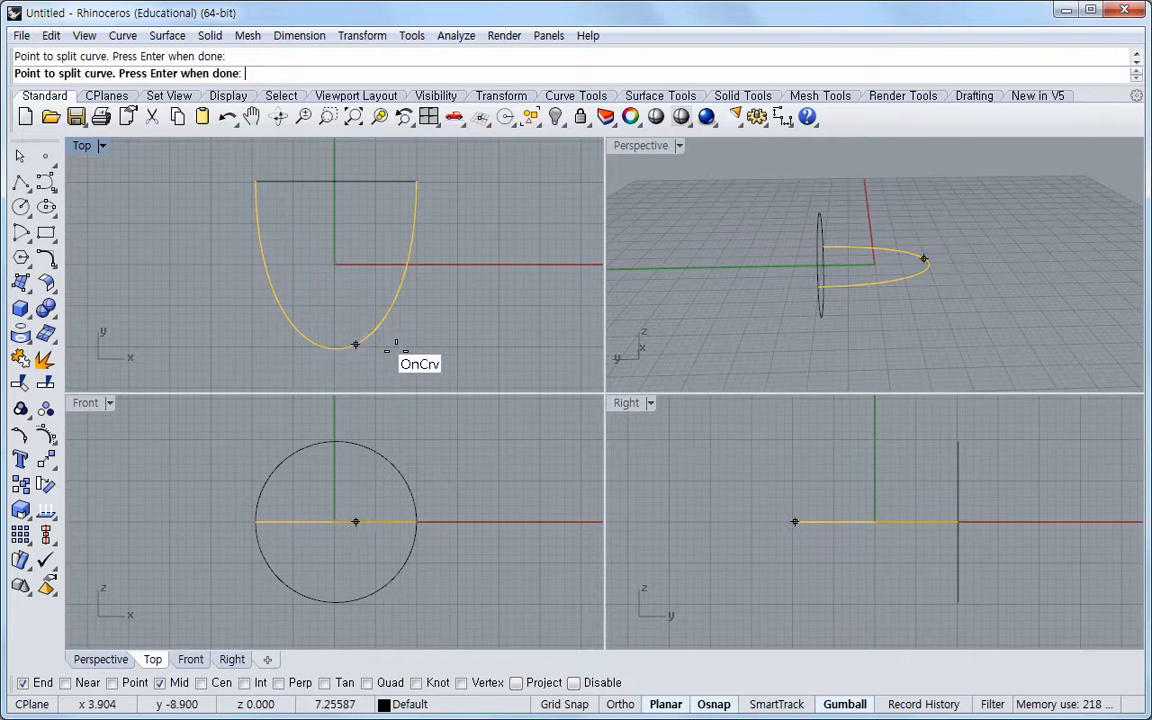
pyautogui.press('Return')
# Check the split by selecting each half of the U-shaped curve separately, and clear the selection.
pyautogui.click(284, 313)
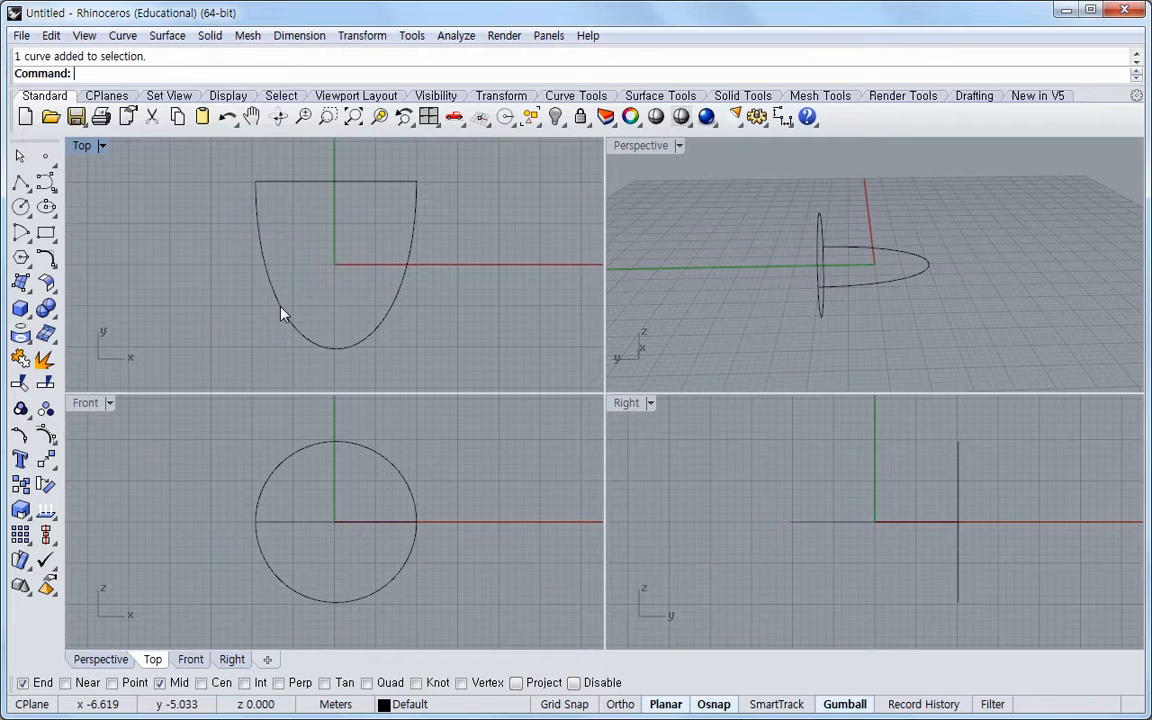
pyautogui.click(380, 326)
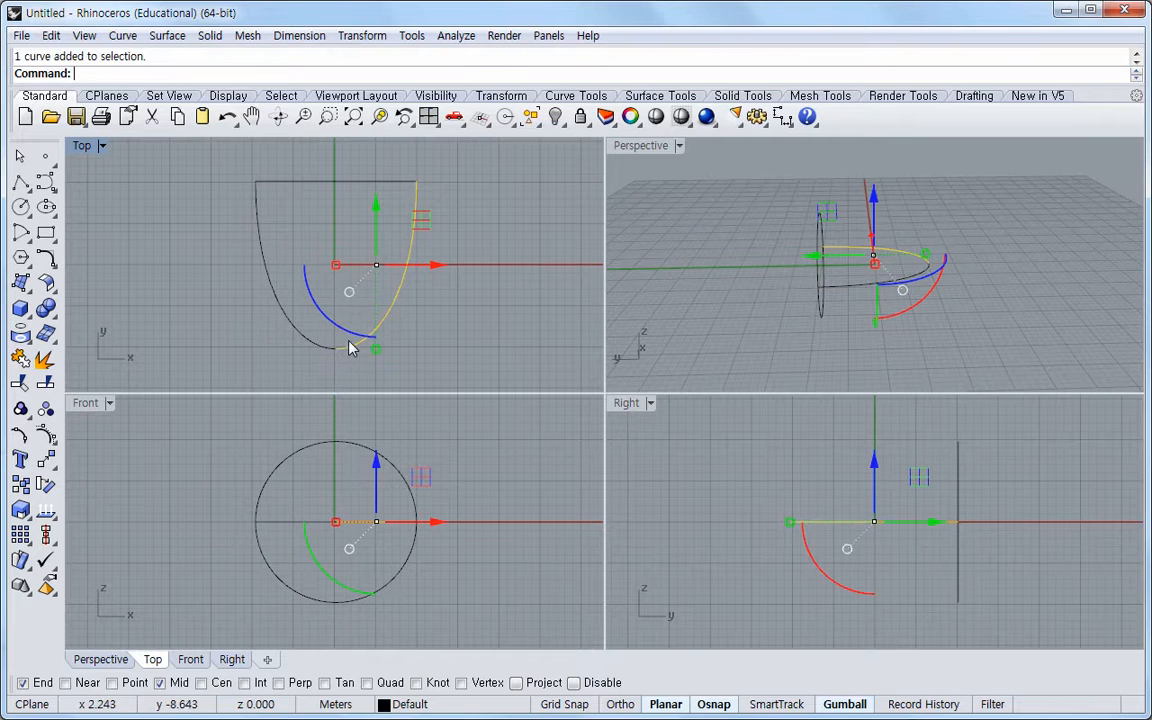
pyautogui.click(467, 313)
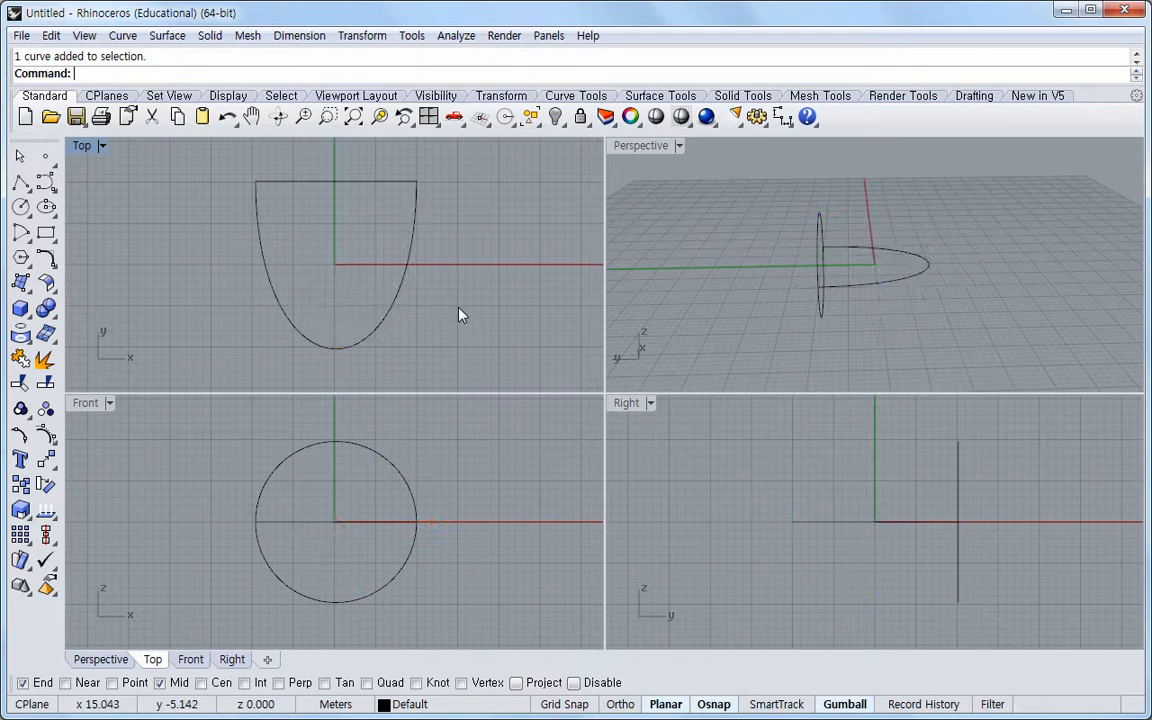
pyautogui.click(307, 321)
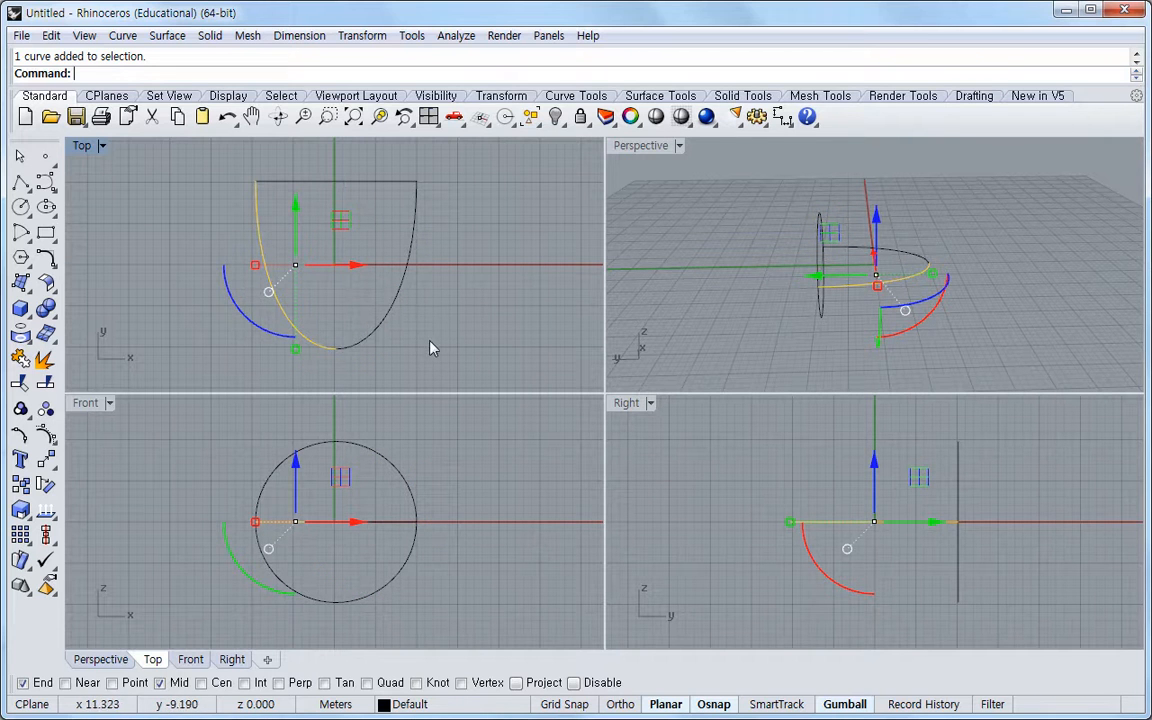
pyautogui.click(667, 316)
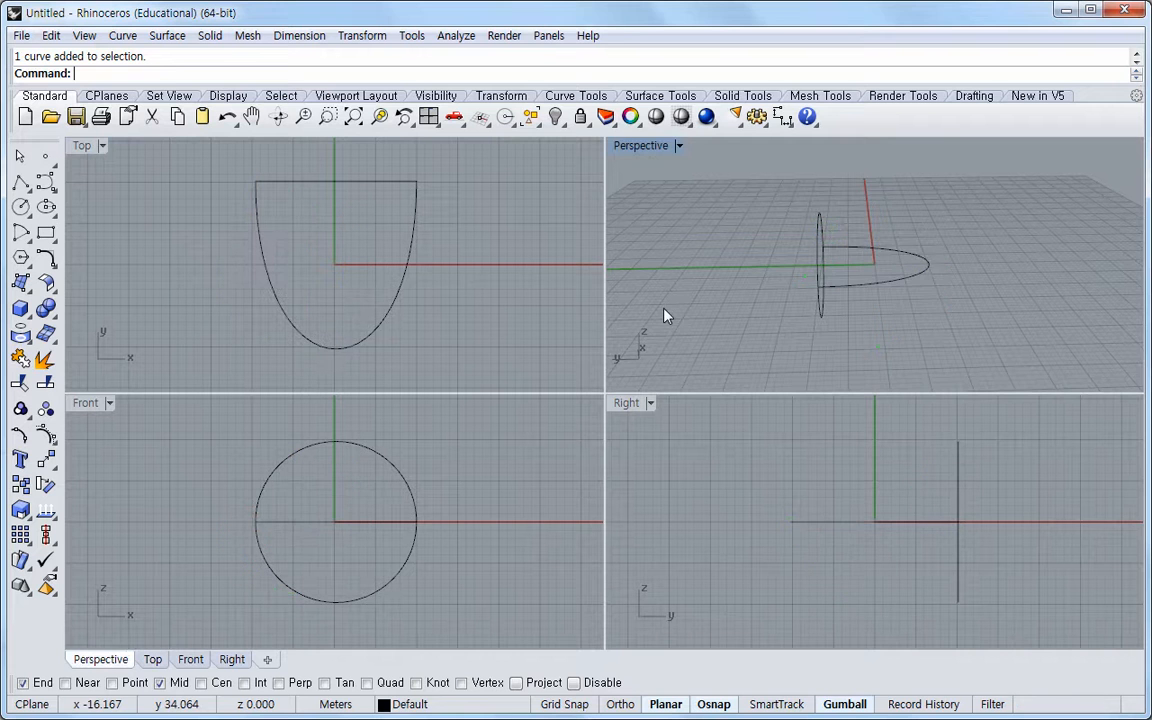
# Start Sweep 2 Rails with the two curve halves as rails and the circle as cross section, accepting the default seam.
pyautogui.moveTo(694, 316); pyautogui.dragTo(786, 274, button='right')
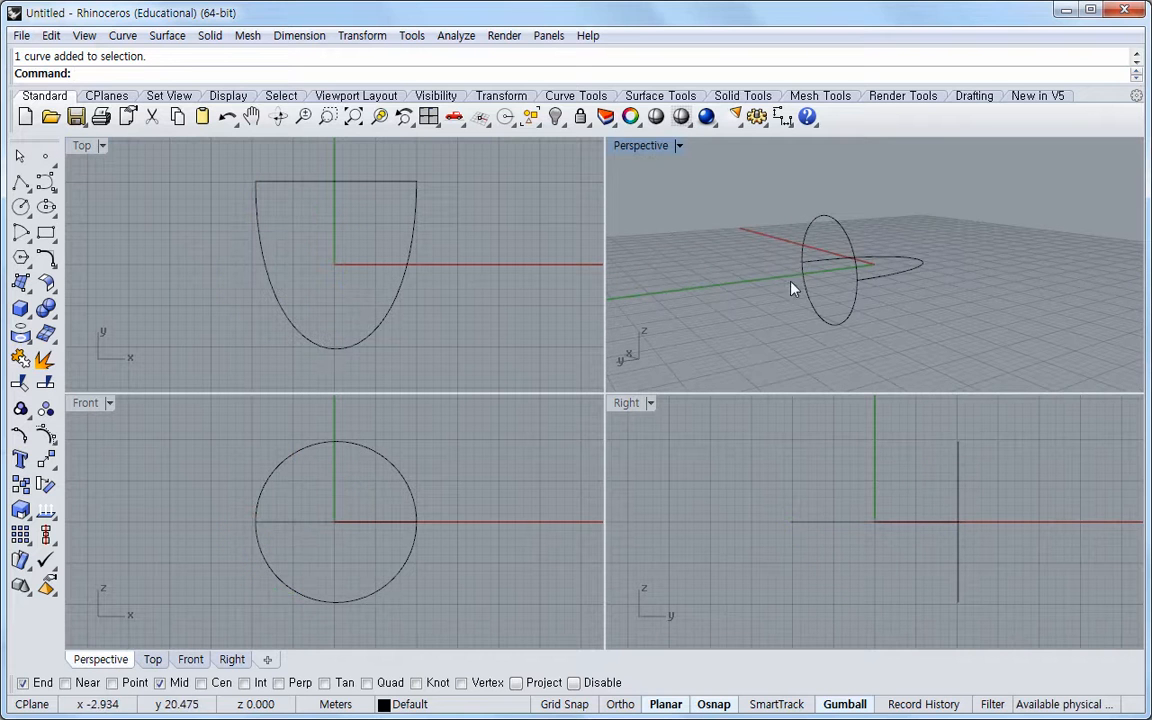
pyautogui.click(167, 35)
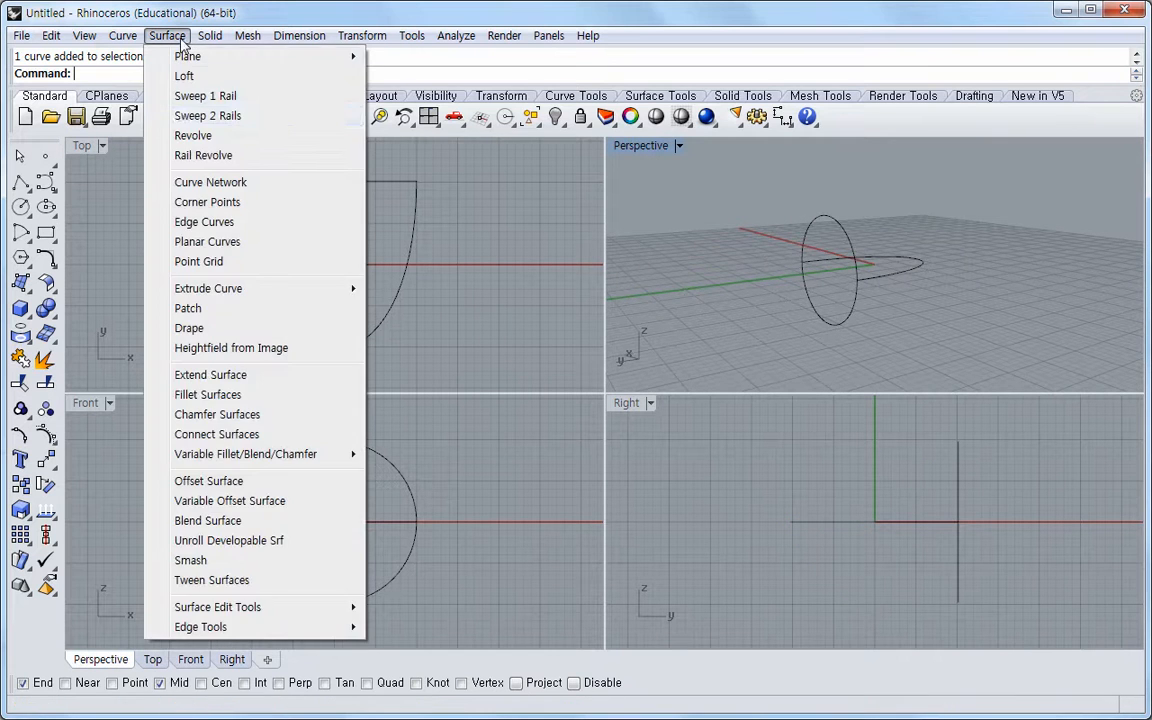
pyautogui.click(207, 116)
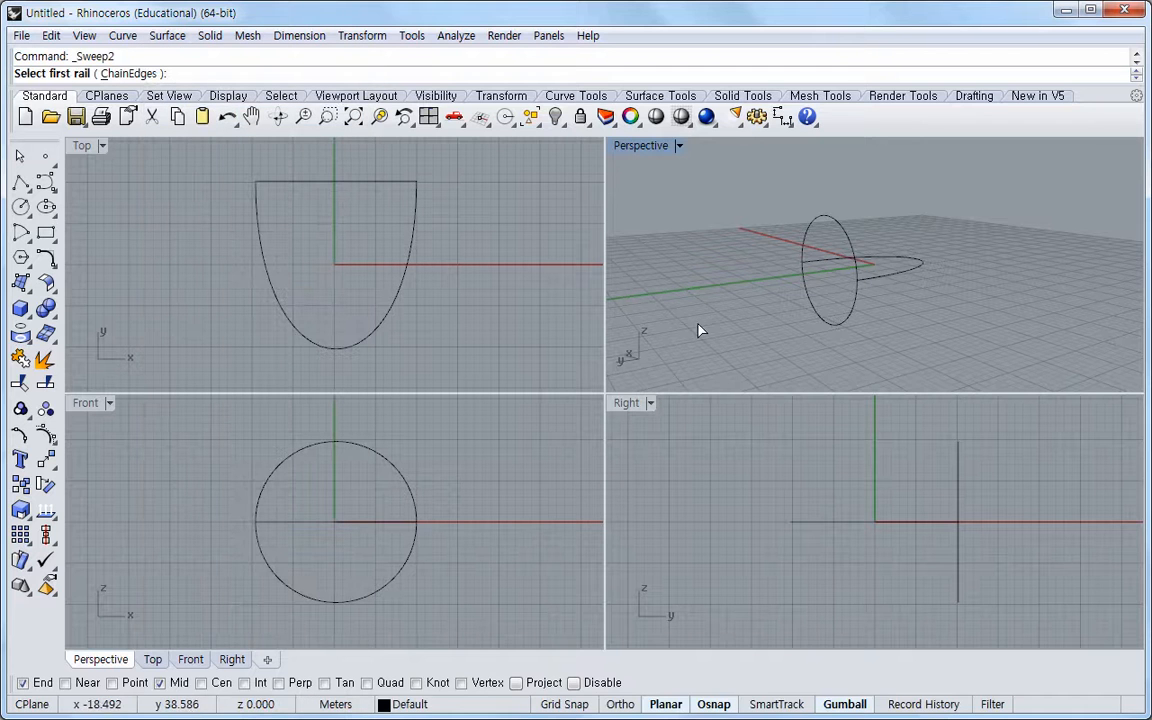
pyautogui.click(872, 282)
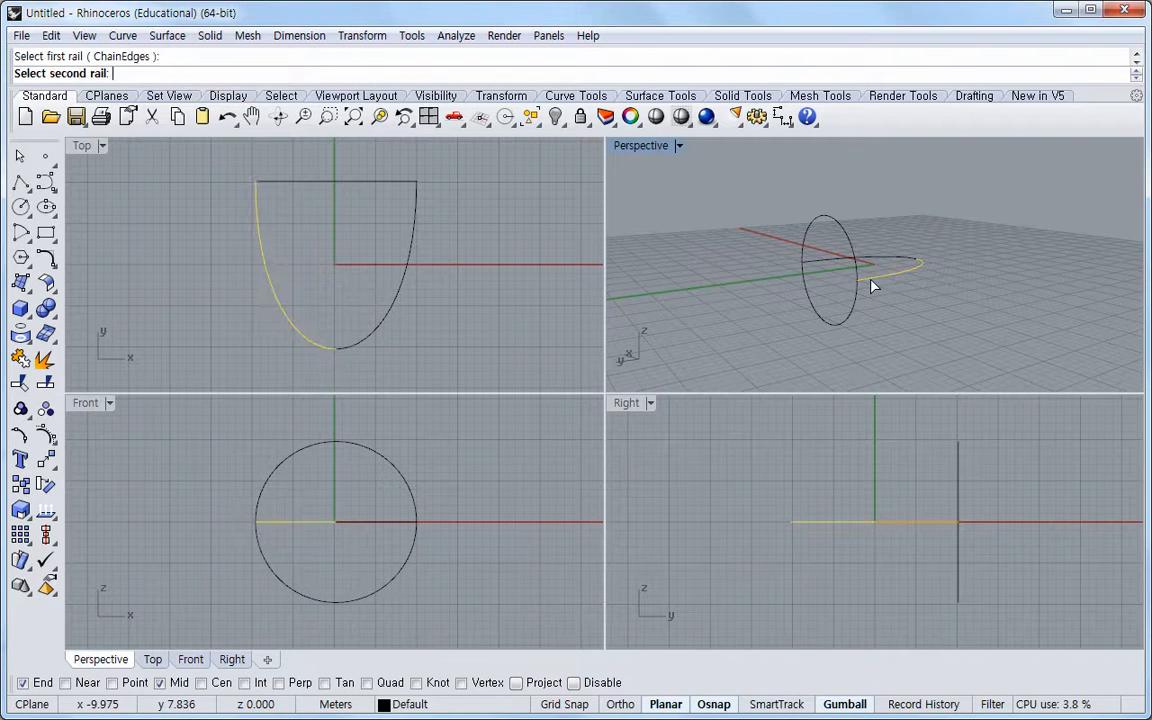
pyautogui.click(817, 266)
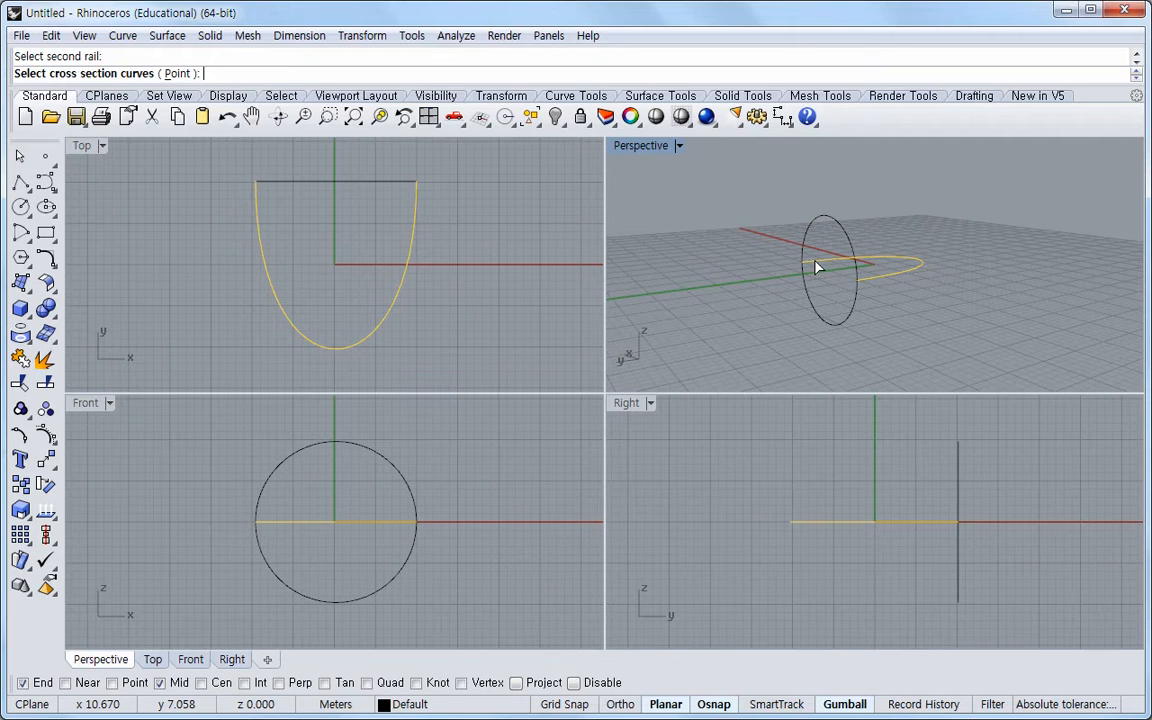
pyautogui.click(853, 317)
pyautogui.press('Return')
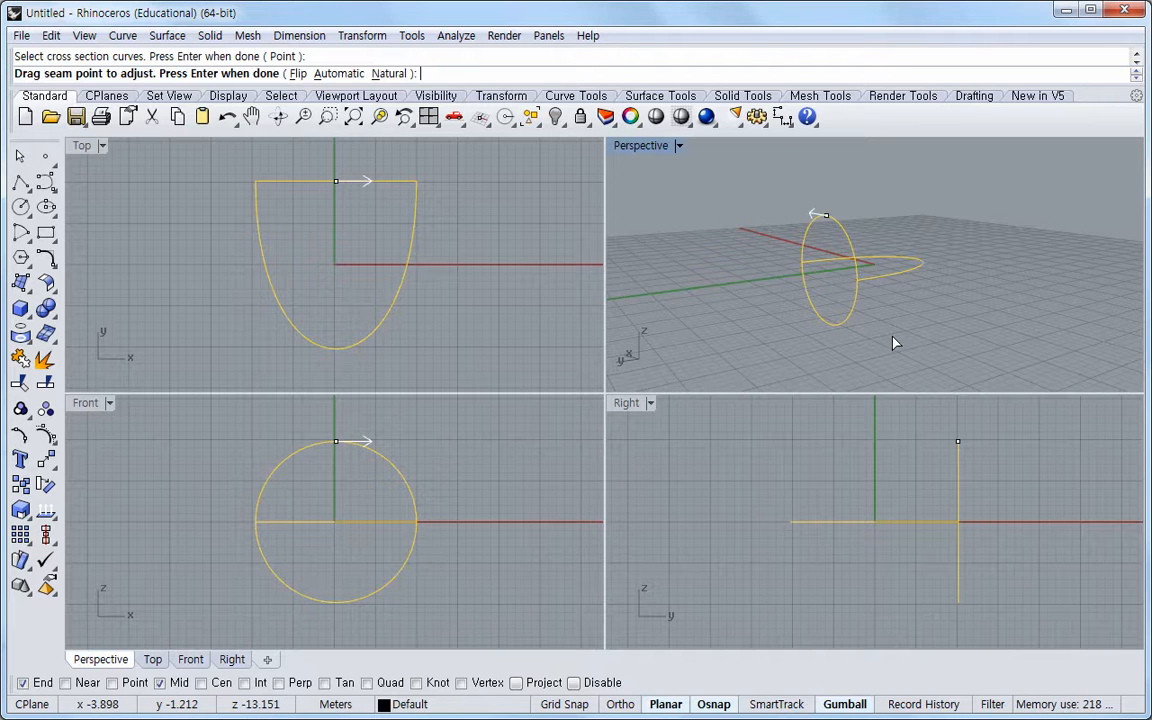
pyautogui.press('Return')
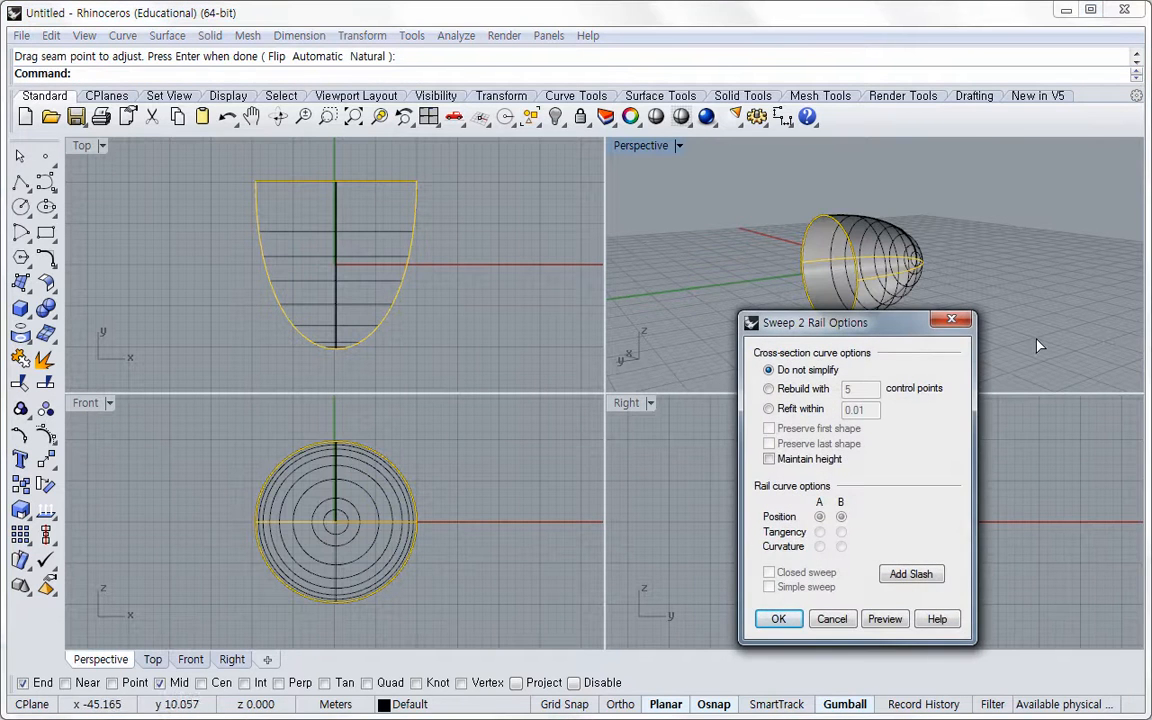
# Inspect the sweep preview, create the surface with the Do not simplify option, and view it from its open end.
pyautogui.moveTo(884, 330); pyautogui.dragTo(542, 303)
pyautogui.moveTo(831, 320); pyautogui.dragTo(798, 239, button='right')
pyautogui.moveTo(864, 302); pyautogui.dragTo(729, 277, button='right')
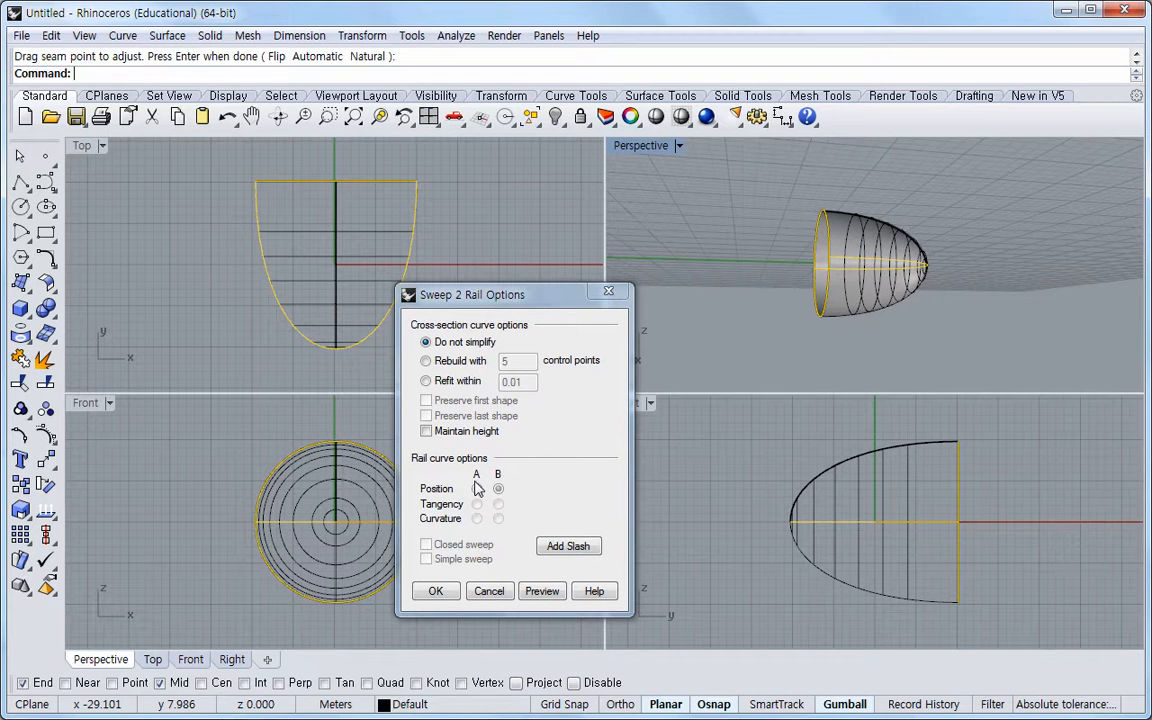
pyautogui.click(436, 591)
pyautogui.moveTo(815, 375); pyautogui.dragTo(874, 378, button='right')
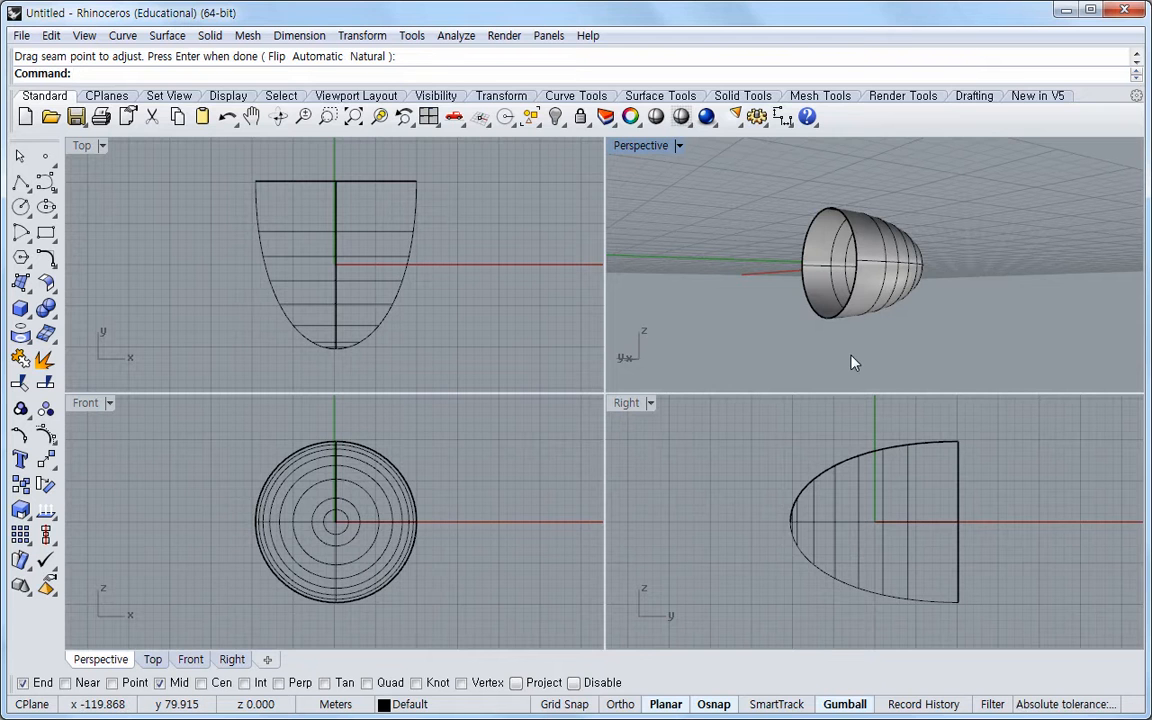
pyautogui.moveTo(853, 363); pyautogui.dragTo(898, 360, button='right')
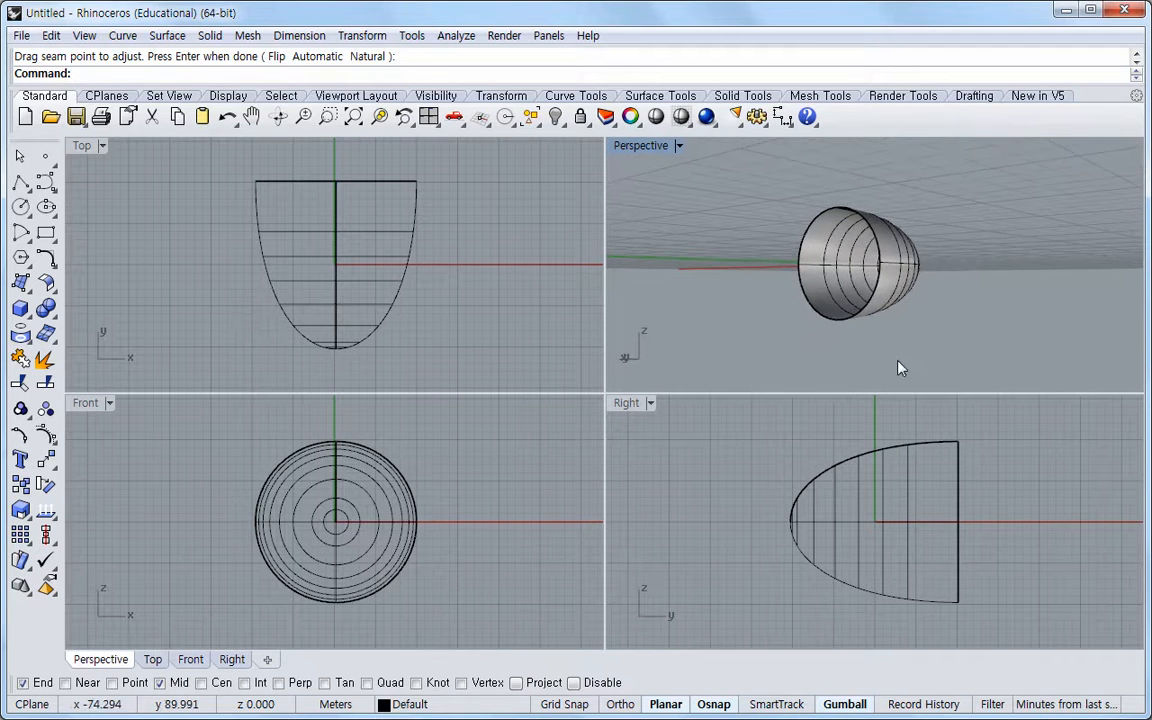